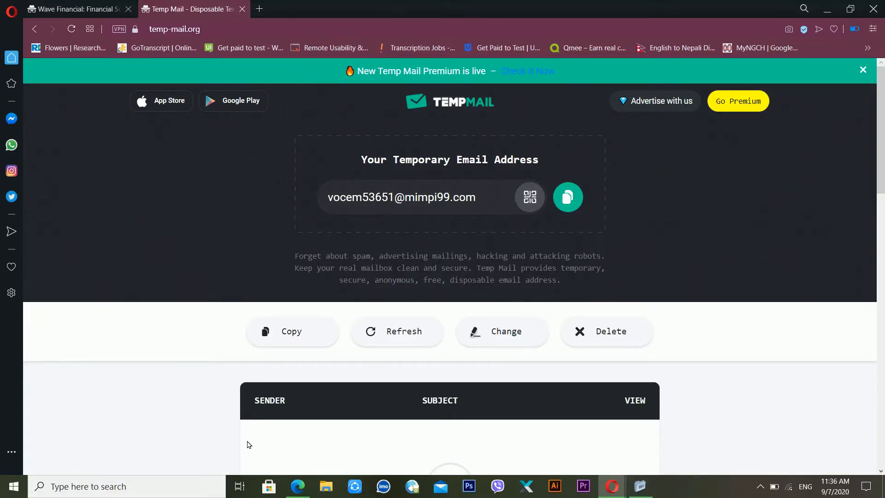
# Step: Switch to the Wave homepage, scroll through it, and bring up the Pricing link's options
pyautogui.click(77, 5)
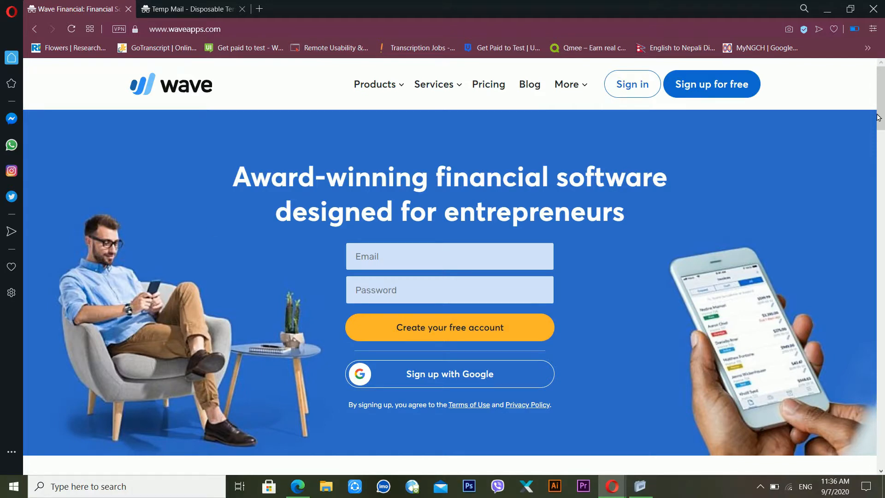
pyautogui.moveTo(881, 103); pyautogui.dragTo(883, 168)
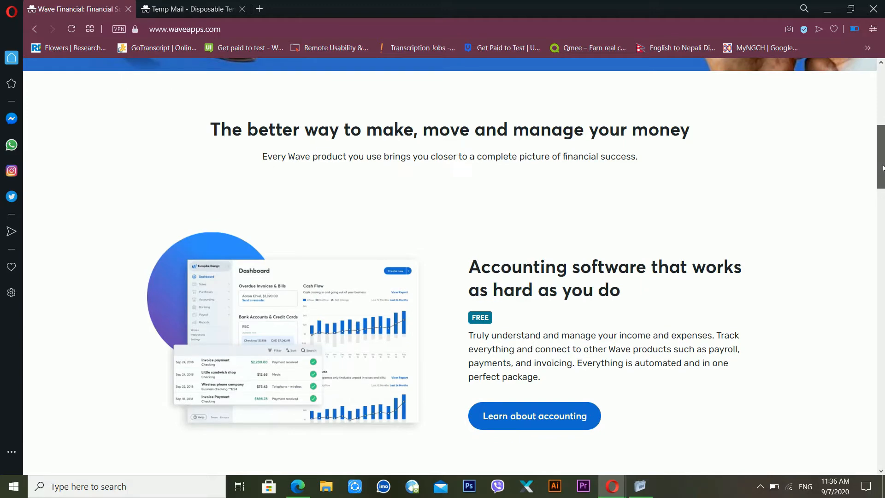
pyautogui.moveTo(883, 168); pyautogui.dragTo(883, 164)
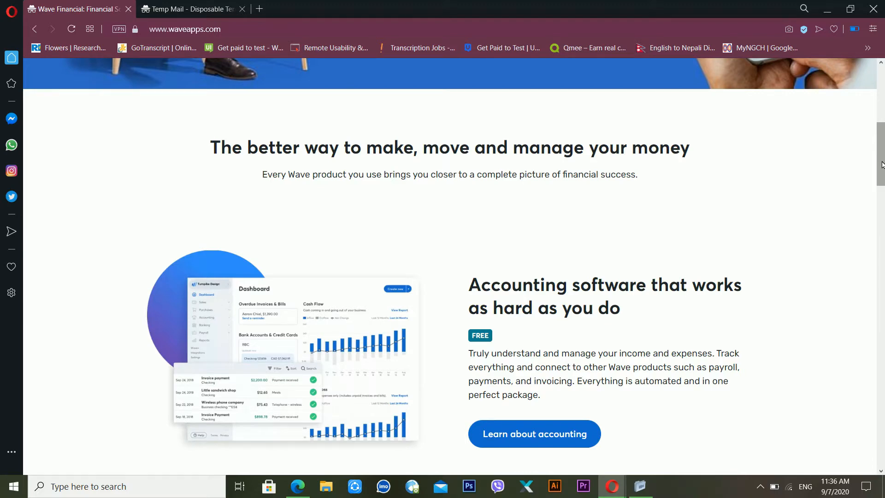
pyautogui.moveTo(882, 169); pyautogui.dragTo(858, 83)
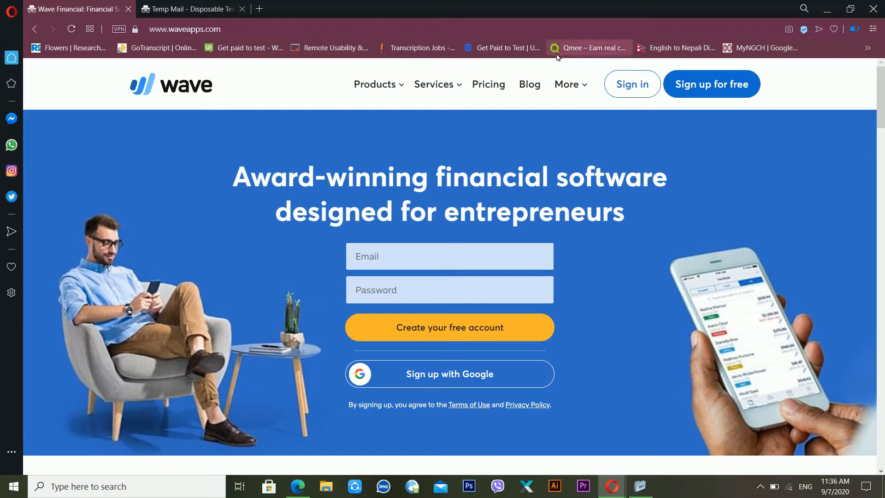
pyautogui.rightClick(501, 84)
# Step: Open Wave's Pricing page in a new tab, then go back to the homepage
pyautogui.click(532, 94)
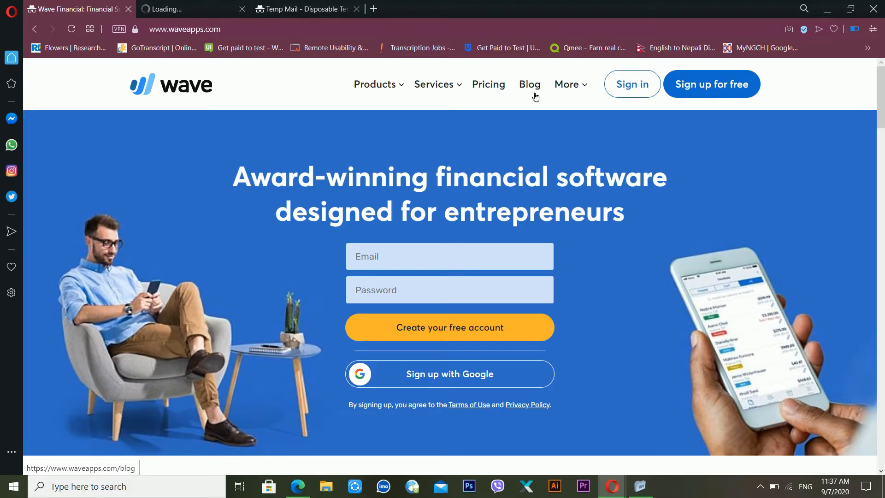
pyautogui.click(206, 5)
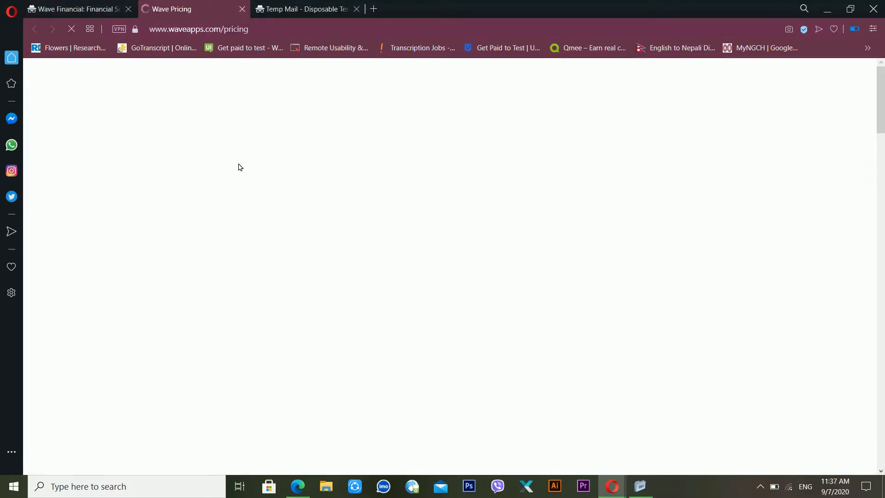
pyautogui.click(60, 5)
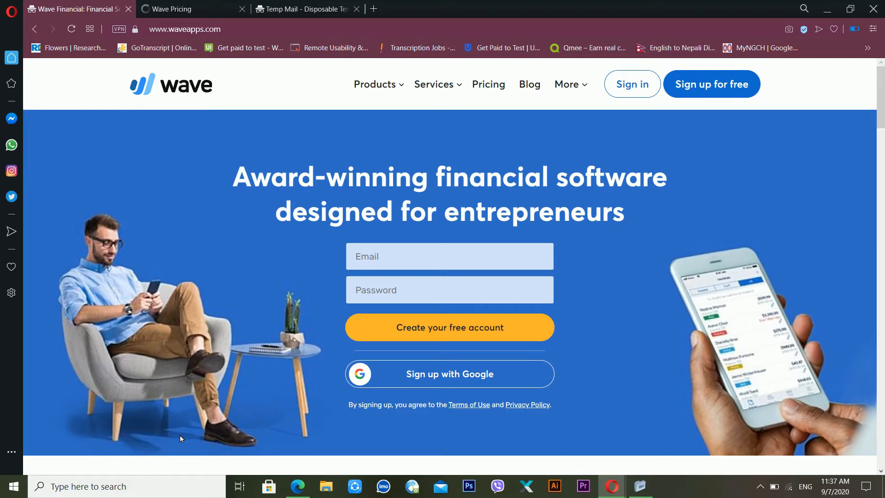
# Step: Review the Invoicing and Receipts plan pricing, then return to the homepage
pyautogui.click(160, 7)
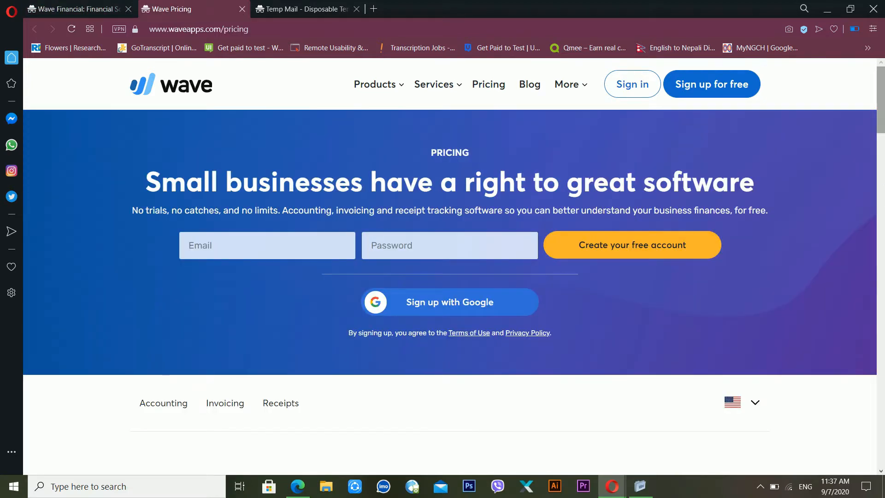
pyautogui.moveTo(883, 127); pyautogui.dragTo(815, 374)
pyautogui.moveTo(884, 364); pyautogui.dragTo(884, 119)
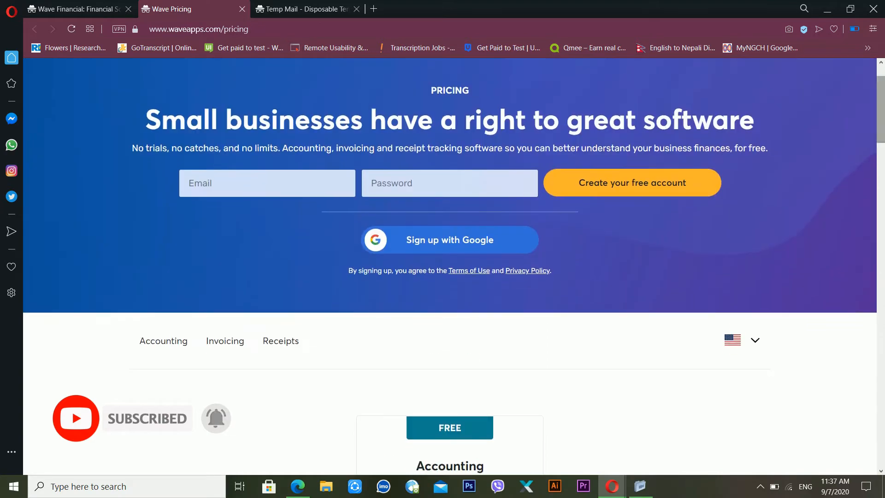
pyautogui.click(210, 343)
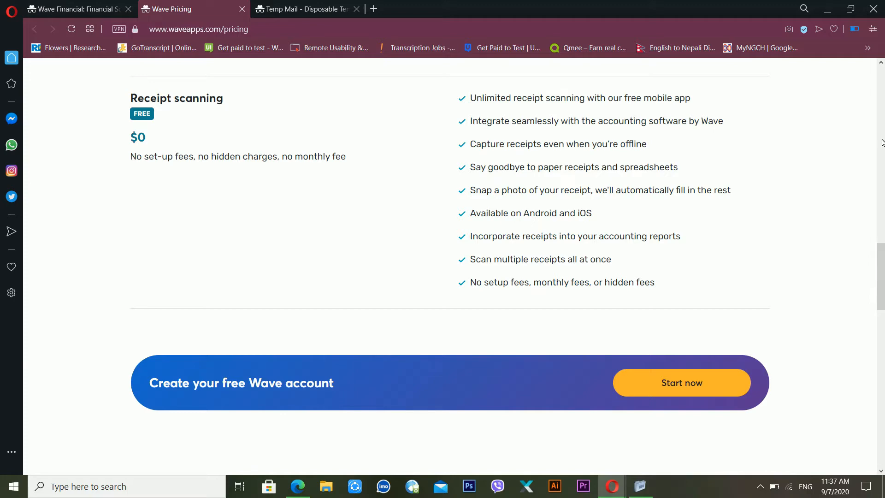
pyautogui.click(881, 195)
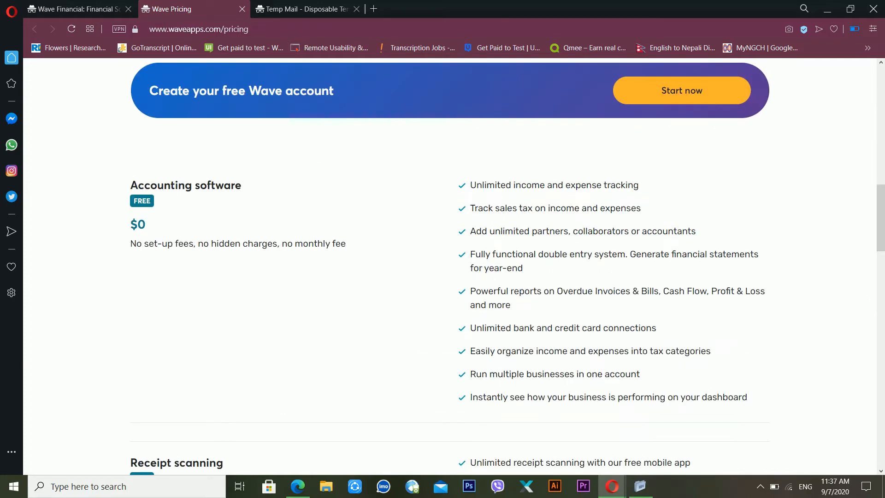
pyautogui.moveTo(882, 217); pyautogui.dragTo(883, 111)
pyautogui.click(282, 330)
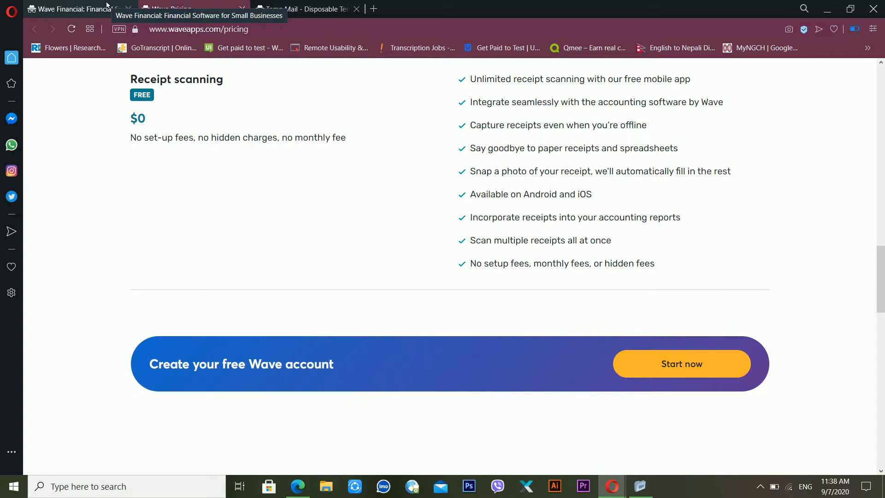
pyautogui.click(106, 6)
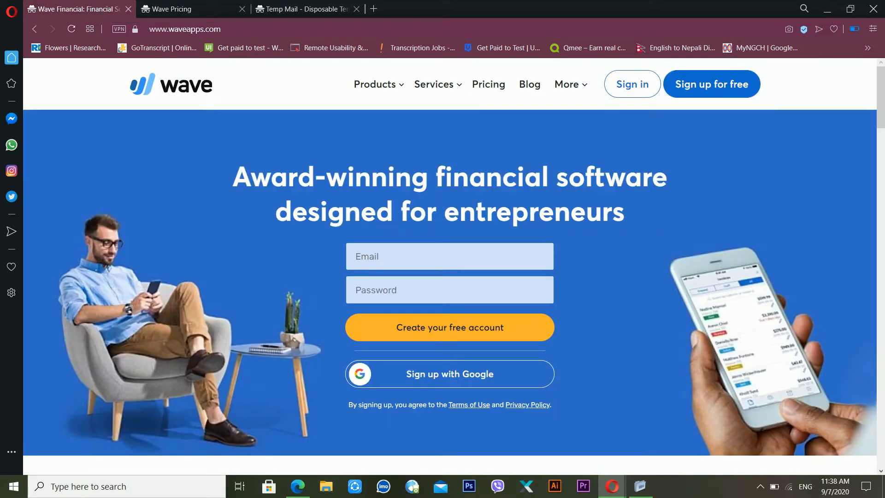
# Step: Open the free-account sign-up form and submit it empty to see the field errors
pyautogui.click(409, 339)
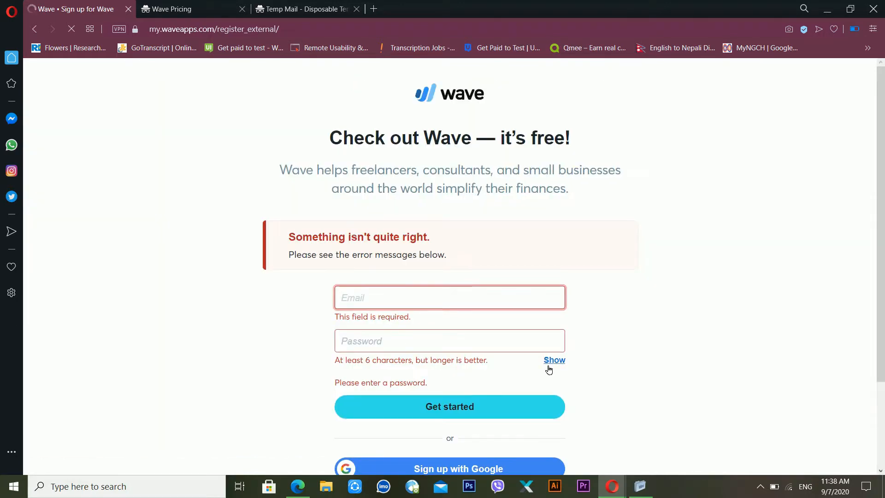
pyautogui.scroll(-1, 533, 338)
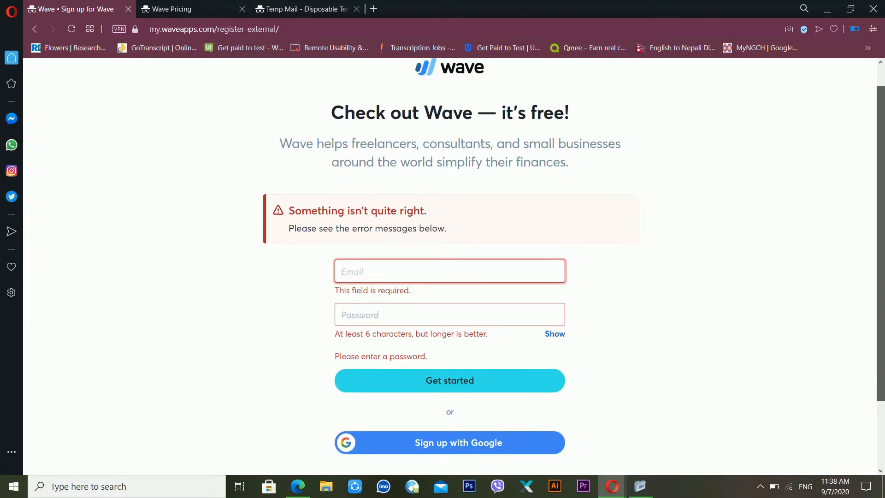
pyautogui.scroll(-1, 533, 338)
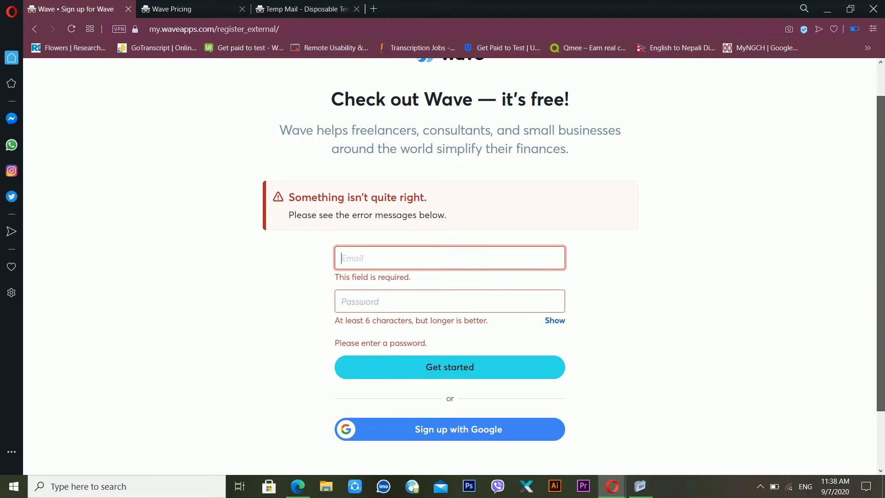
pyautogui.scroll(-1, 415, 304)
pyautogui.click(441, 351)
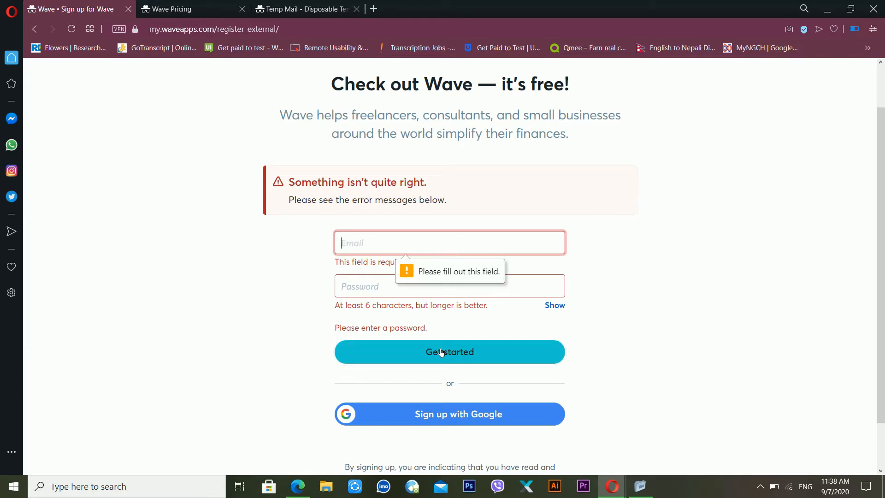
# Step: Dismiss the saved-email suggestions and switch to the Temp Mail page
pyautogui.click(419, 254)
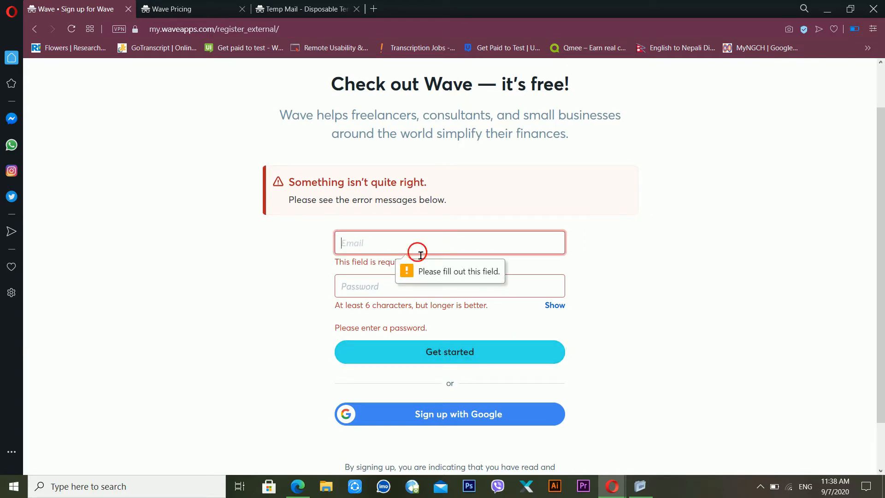
pyautogui.click(630, 177)
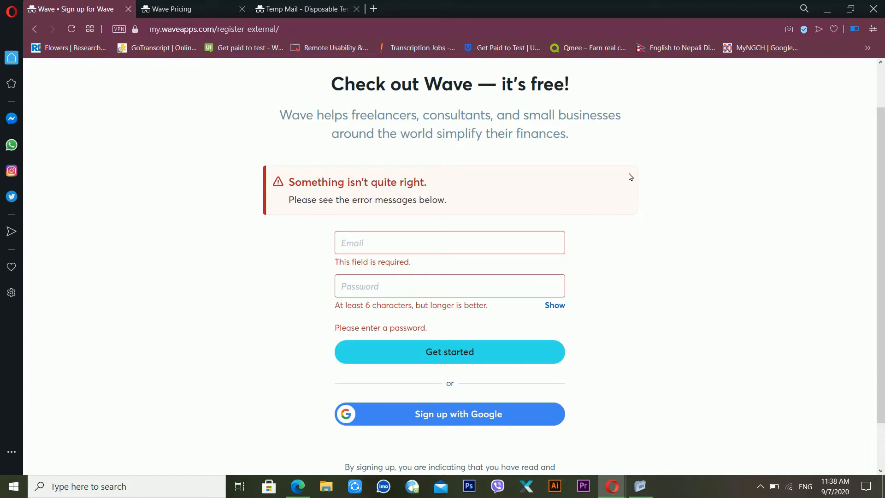
pyautogui.click(297, 9)
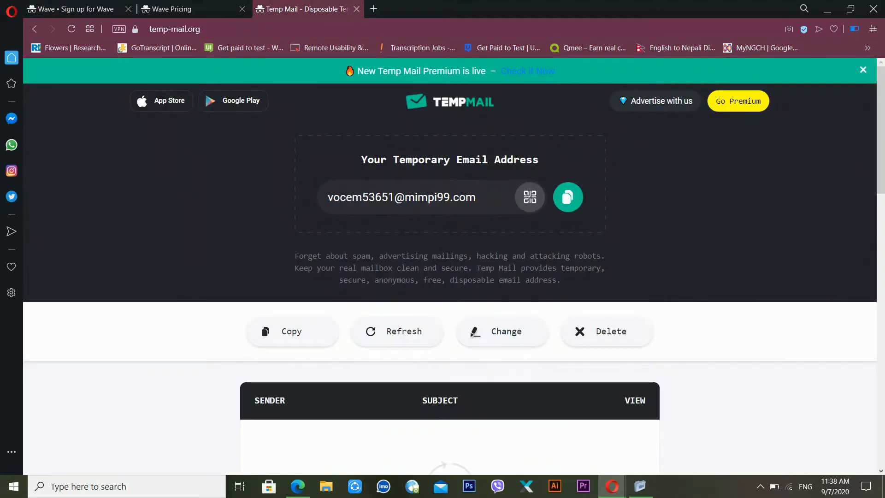
# Step: Sign up for Wave using the copied temporary e-mail address and a password
pyautogui.click(564, 208)
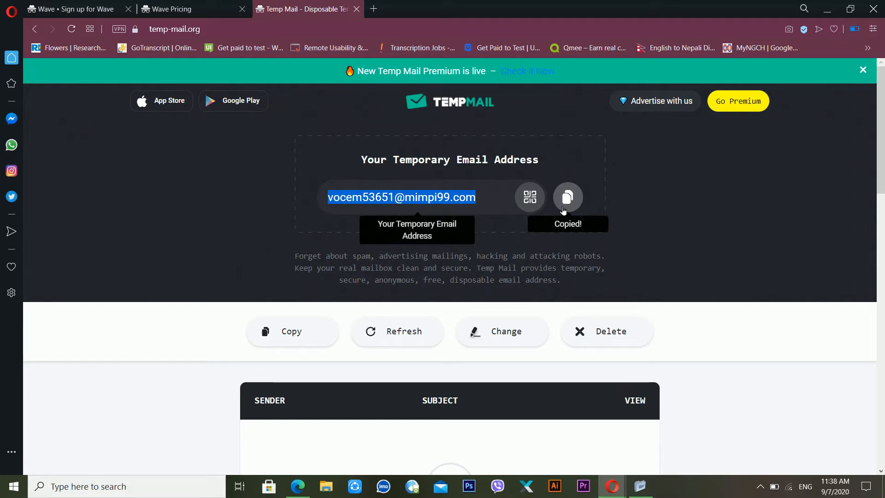
pyautogui.click(62, 10)
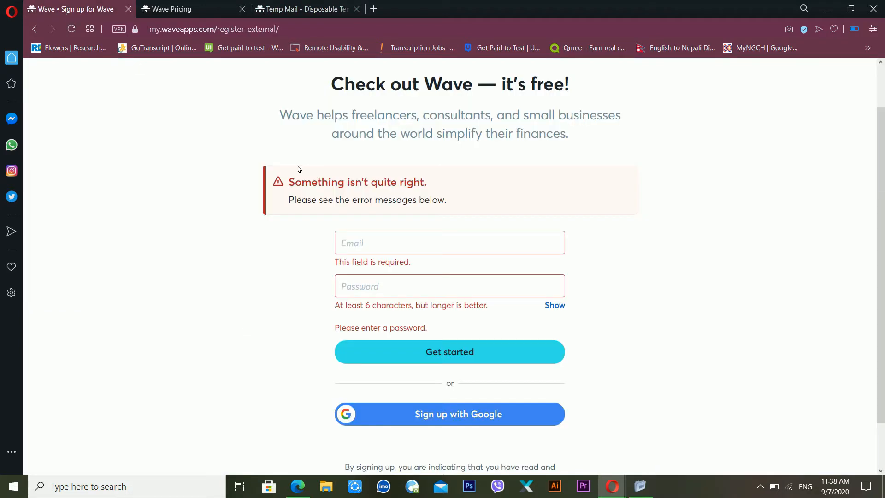
pyautogui.click(355, 244)
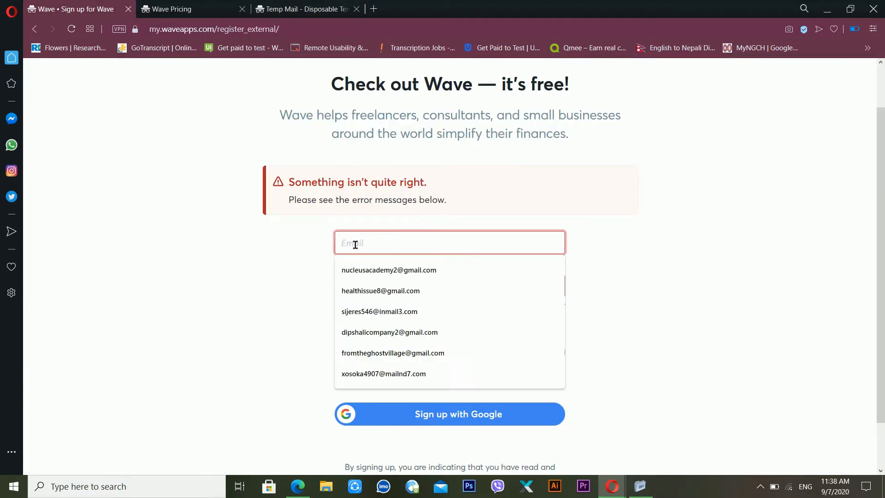
pyautogui.hotkey('ctrl', 'v')
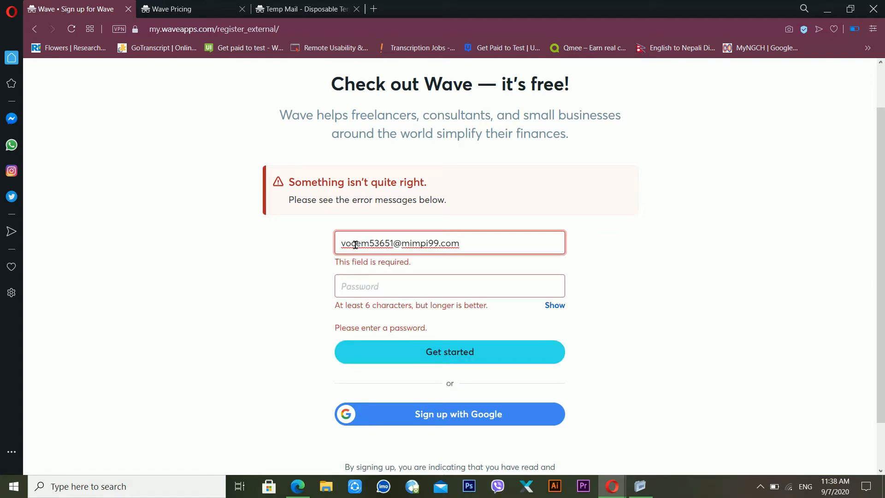
pyautogui.press('Tab')
pyautogui.write('•••••••••')
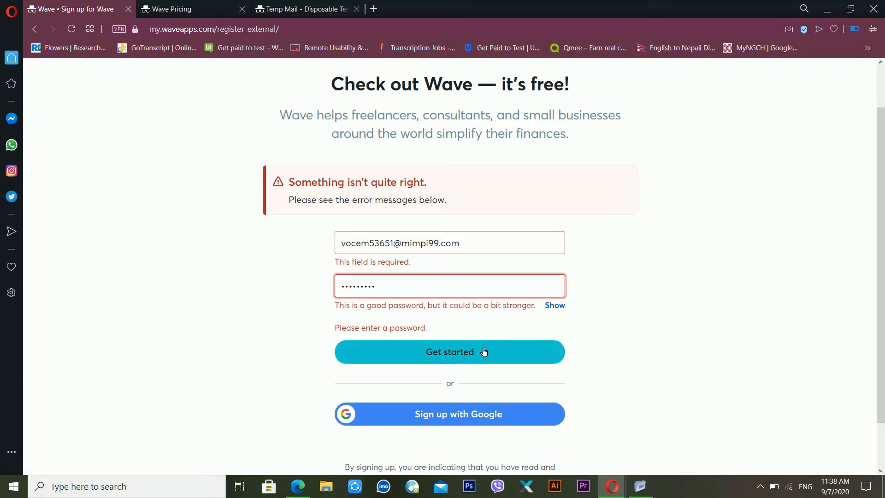
pyautogui.click(484, 353)
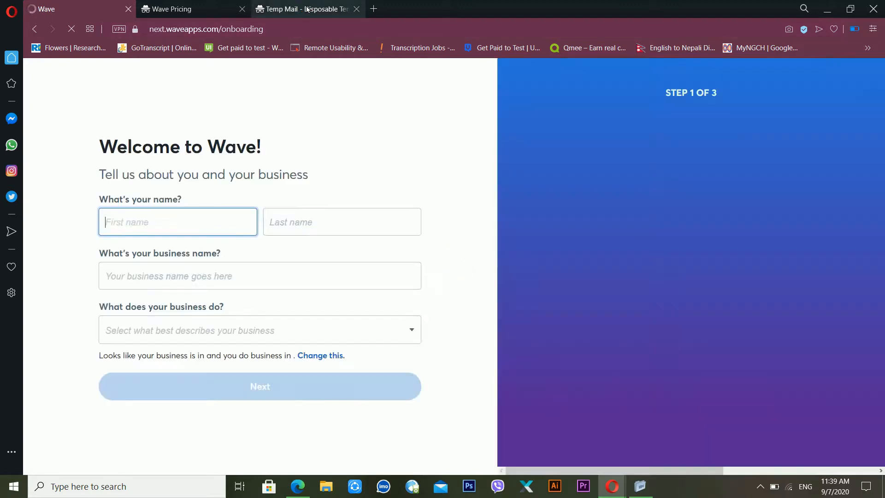
# Step: Refresh the Temp Mail inbox to check for new messages
pyautogui.click(307, 9)
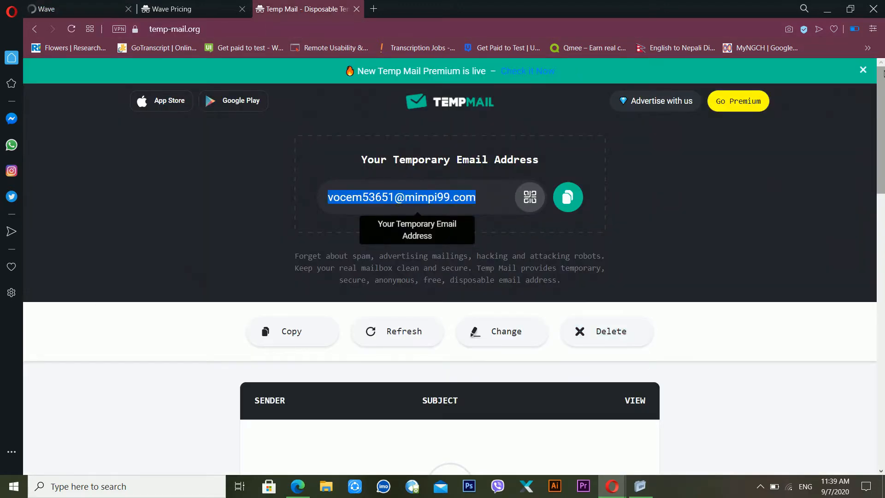
pyautogui.scroll(-1, 882, 88)
pyautogui.scroll(-1, 882, 87)
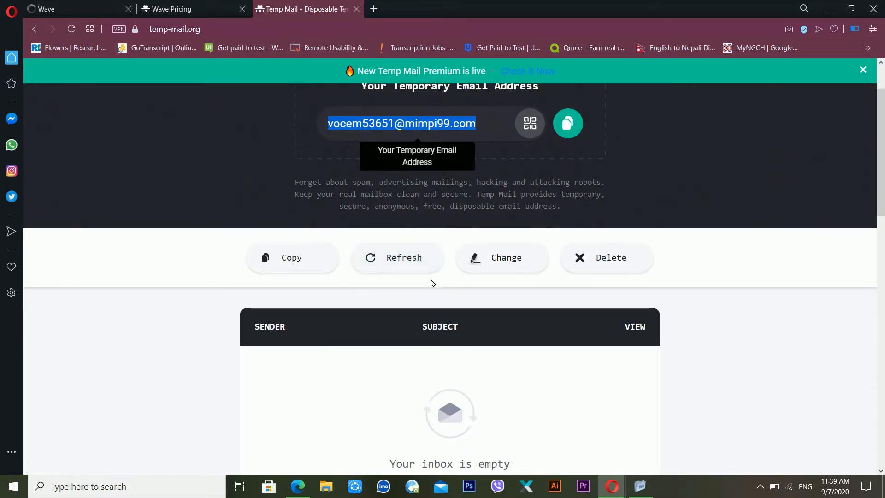
pyautogui.click(401, 257)
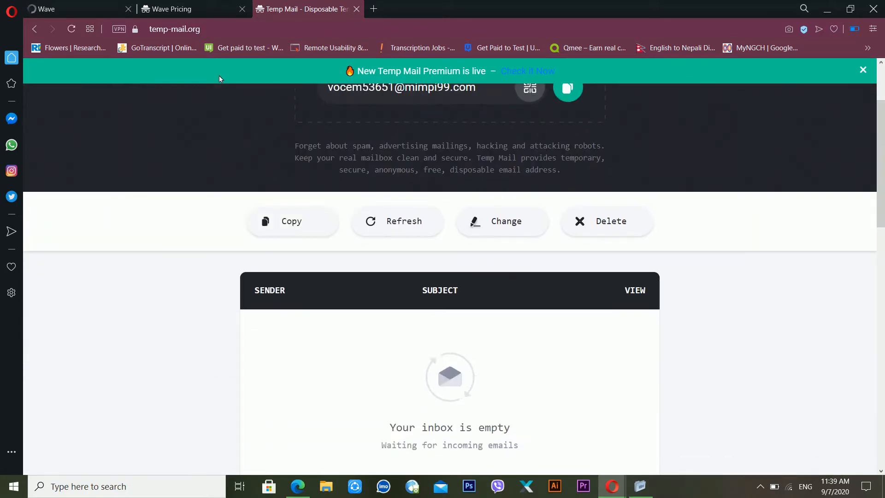
# Step: Return to the Wave tab once the onboarding form has loaded
pyautogui.click(162, 6)
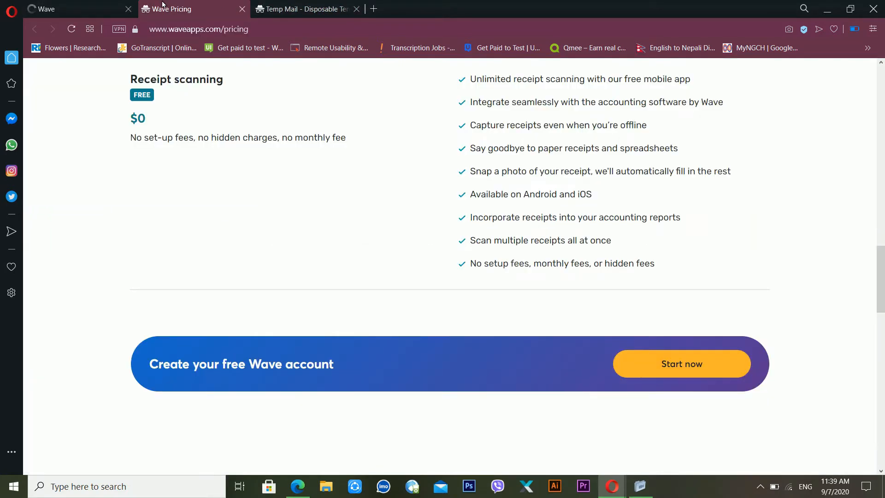
pyautogui.click(76, 5)
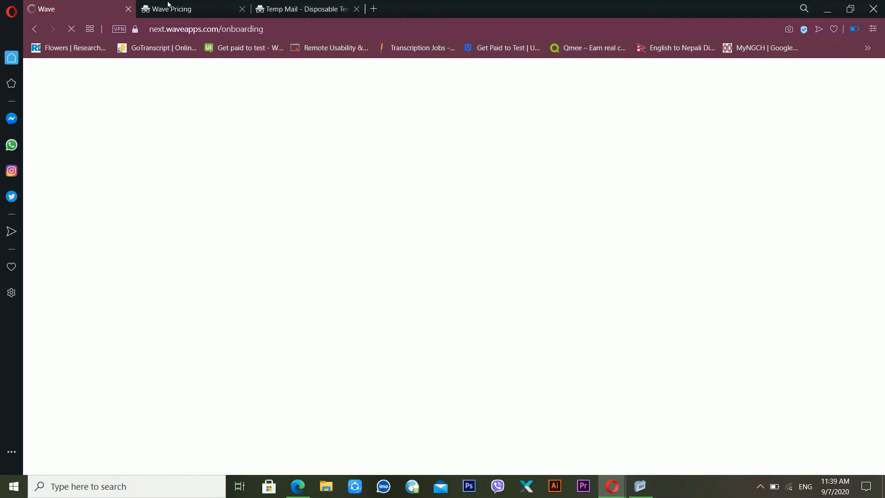
pyautogui.click(182, 7)
pyautogui.click(82, 5)
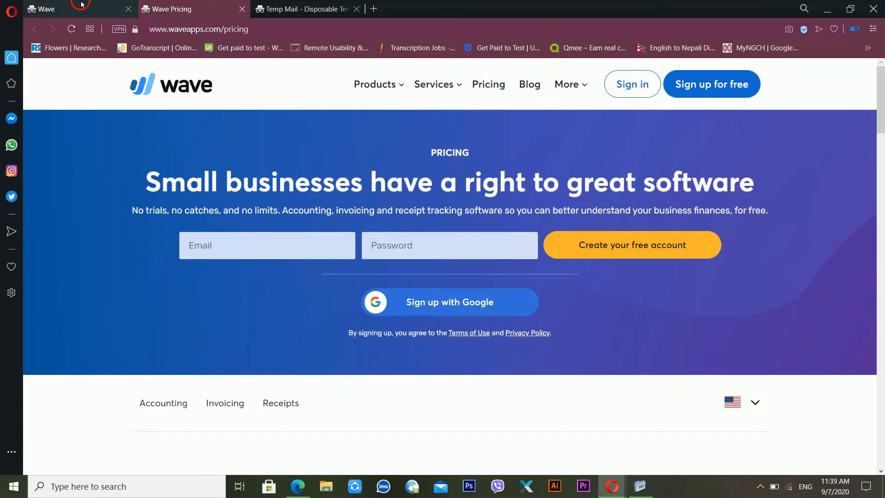
# Step: Enter the owner's first and last name and a 'private limited' business name
pyautogui.click(206, 222)
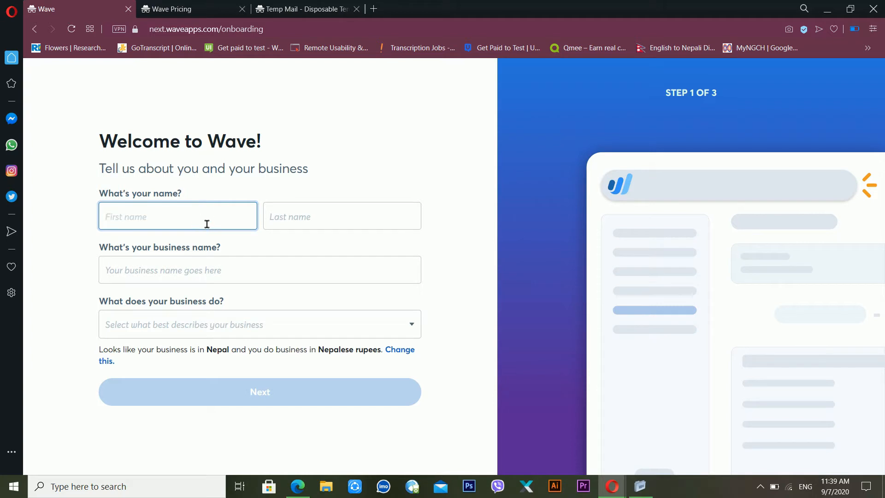
pyautogui.press('Tab')
pyautogui.press('Tab')
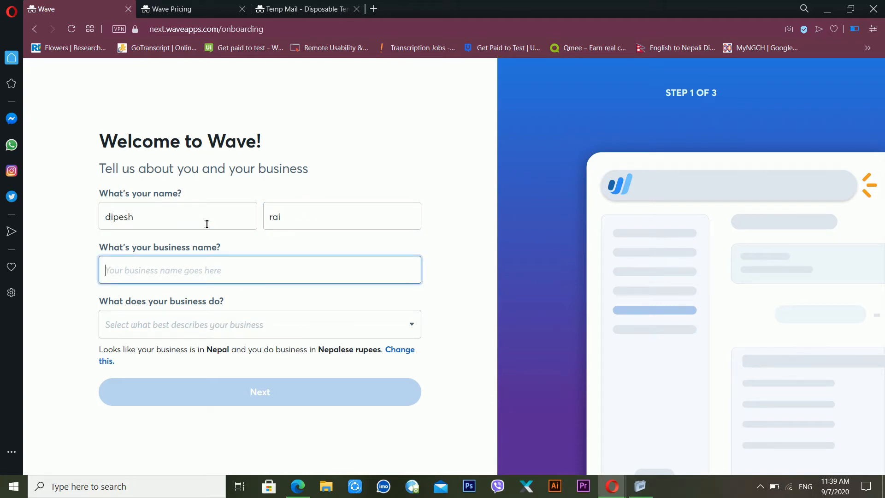
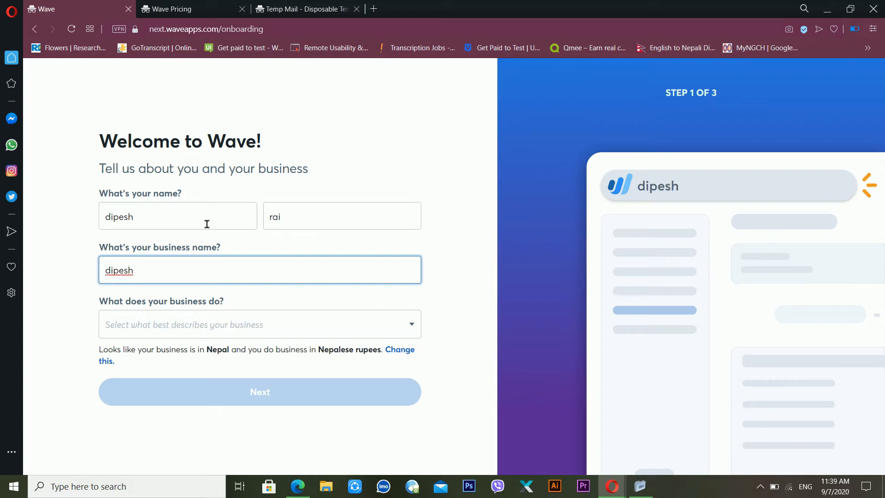
pyautogui.write('p')
pyautogui.write('rivate limt')
pyautogui.press('BackSpace')
pyautogui.write('ited')
# Step: Choose Art, Photography & Creative Services as the business type and continue
pyautogui.click(166, 327)
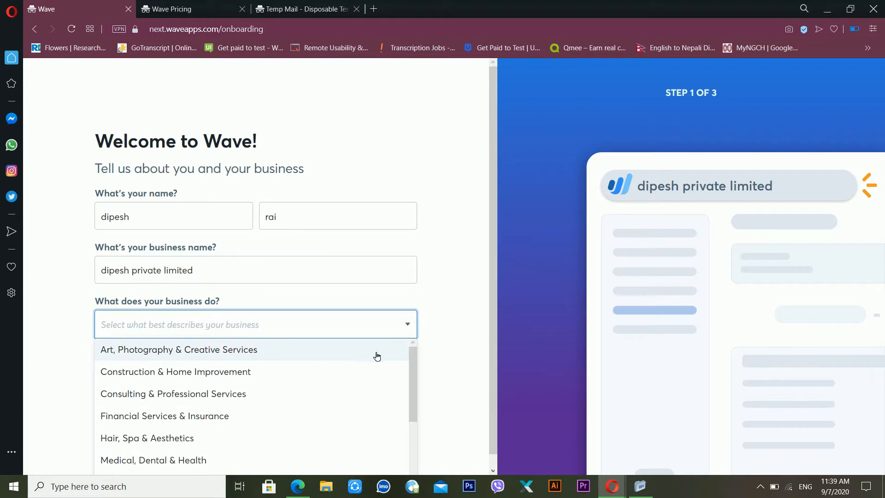
pyautogui.click(261, 355)
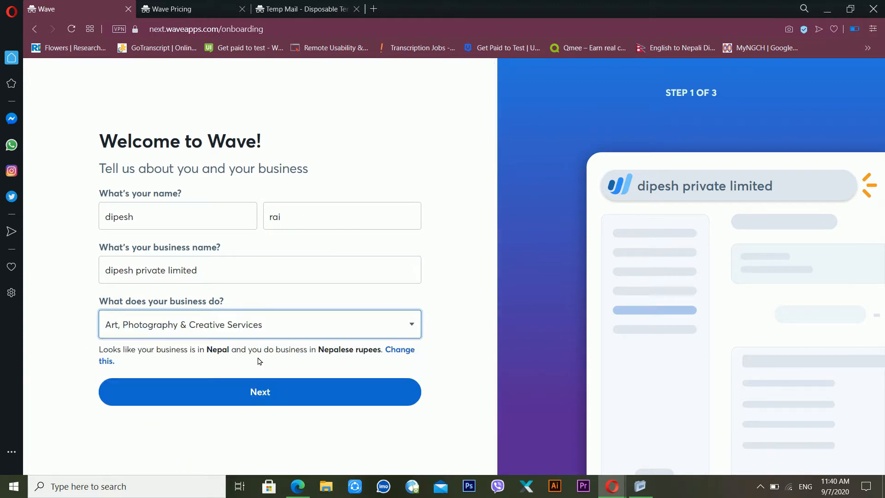
pyautogui.click(270, 397)
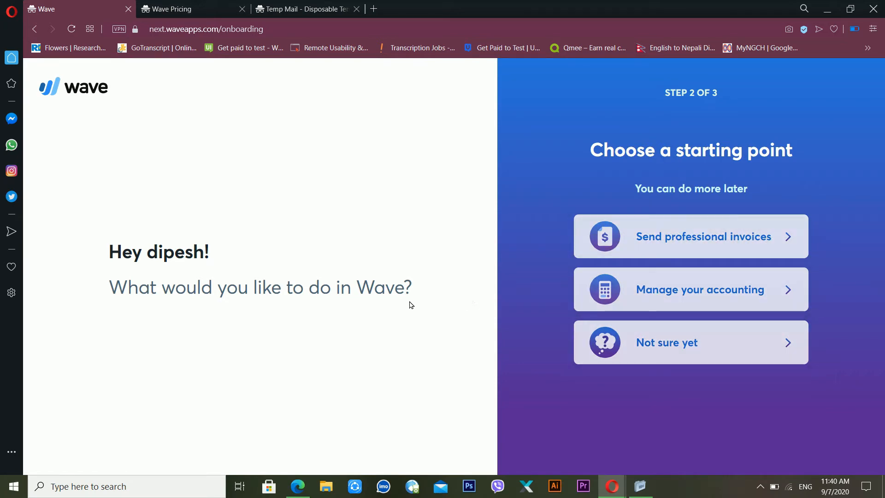
# Step: Answer Not sure yet, running it part time, and Sole proprietorship, then finish onboarding
pyautogui.click(657, 347)
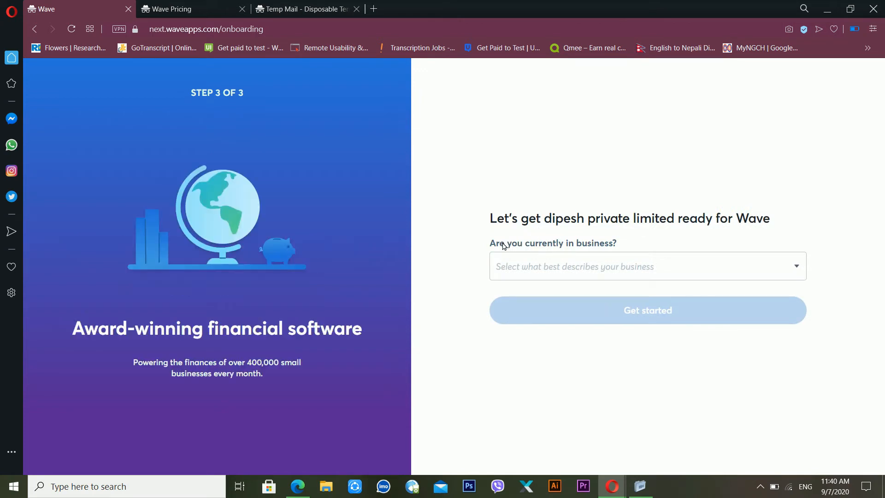
pyautogui.click(612, 267)
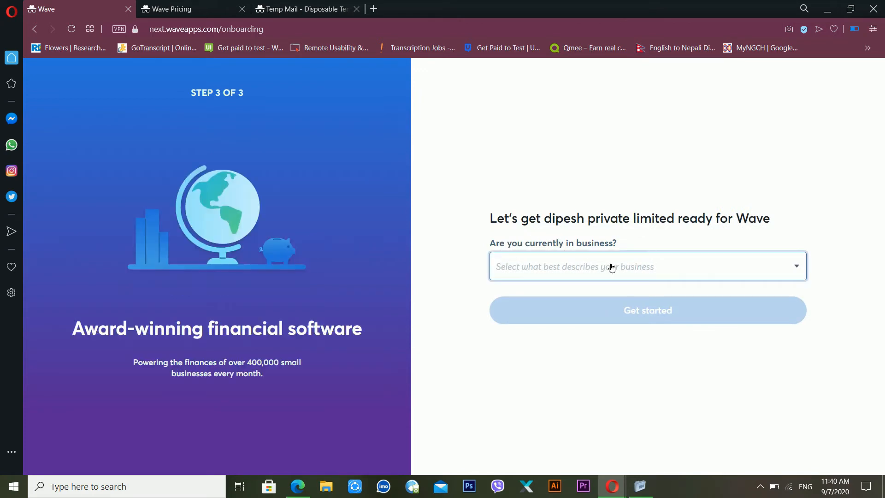
pyautogui.click(612, 267)
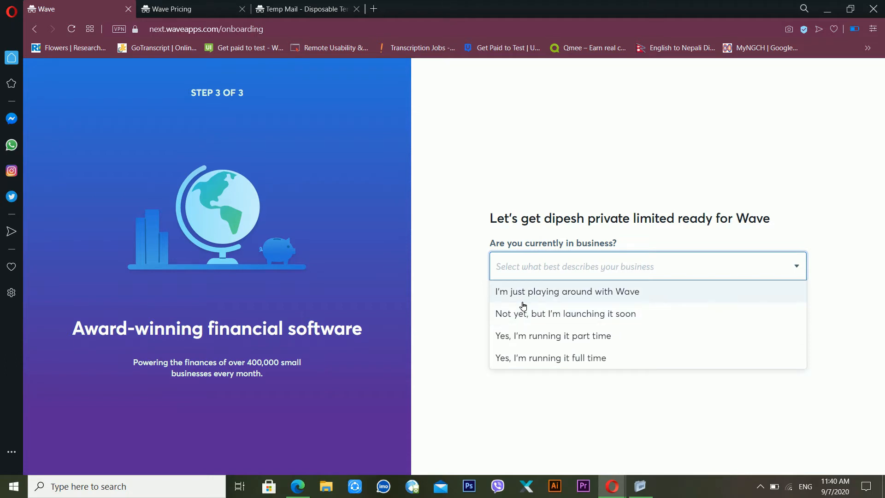
pyautogui.click(527, 347)
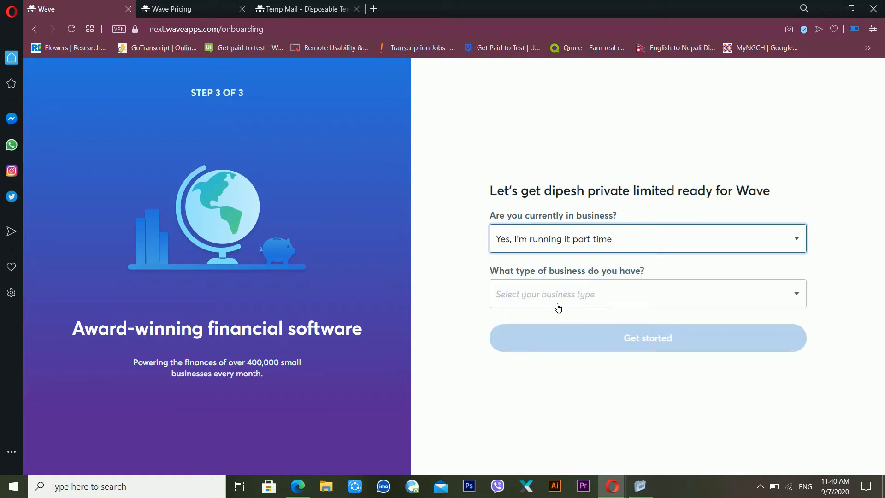
pyautogui.click(611, 298)
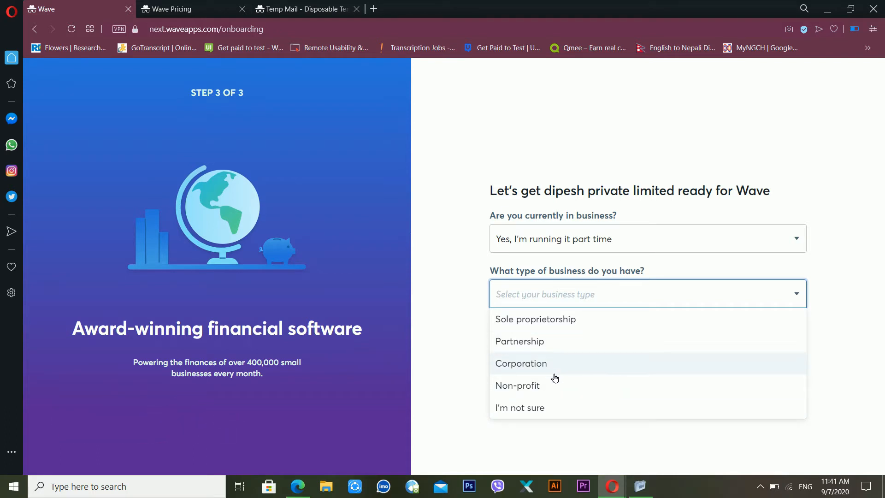
pyautogui.click(578, 319)
pyautogui.click(629, 338)
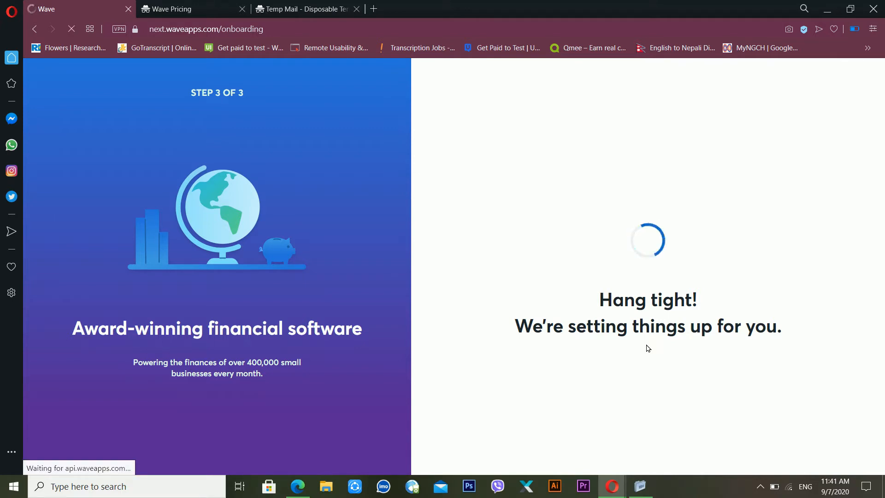
# Step: Check the still-empty Temp Mail inbox, then close the Wave Pricing tab
pyautogui.click(181, 5)
pyautogui.click(298, 5)
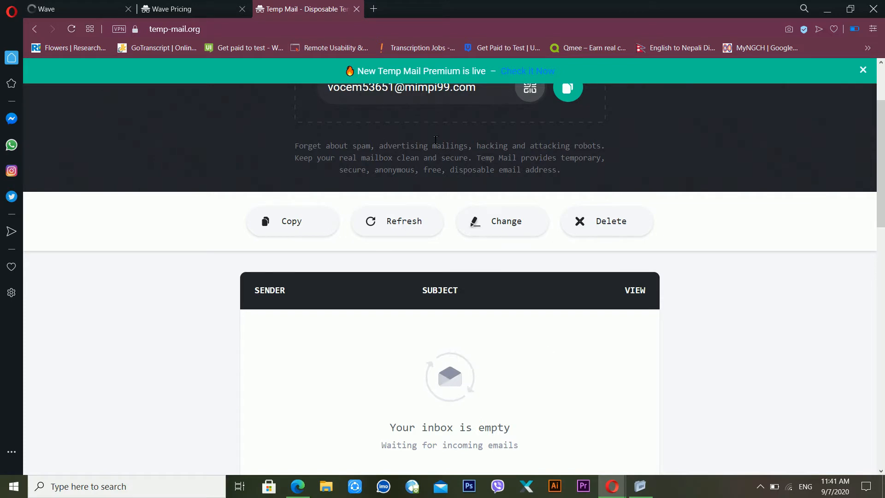
pyautogui.click(203, 6)
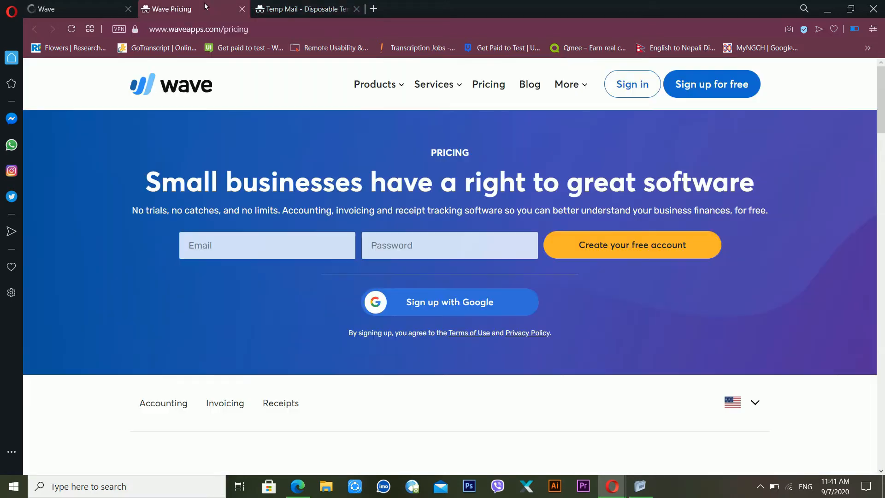
pyautogui.click(241, 9)
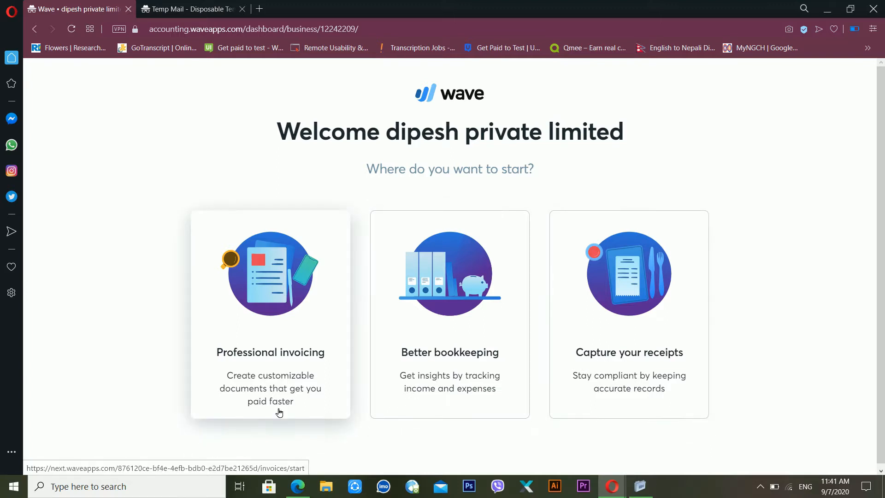
# Step: Choose Professional invoicing as the starting point and return to Wave's invoice setup
pyautogui.click(322, 373)
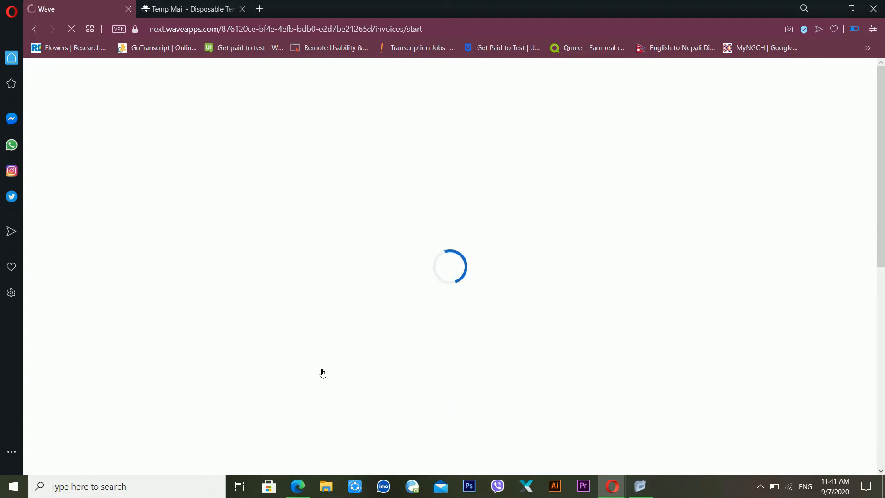
pyautogui.click(191, 7)
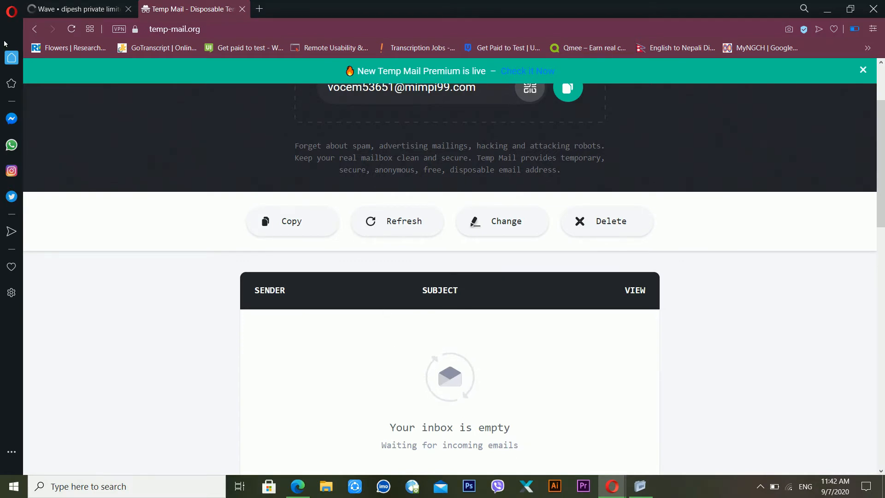
pyautogui.click(66, 10)
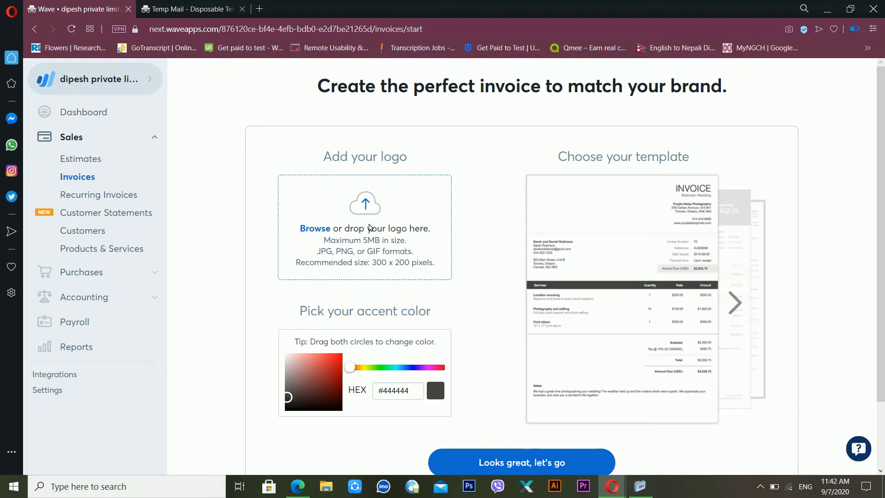
# Step: Upload the logo image from the Desktop for the invoices
pyautogui.click(369, 227)
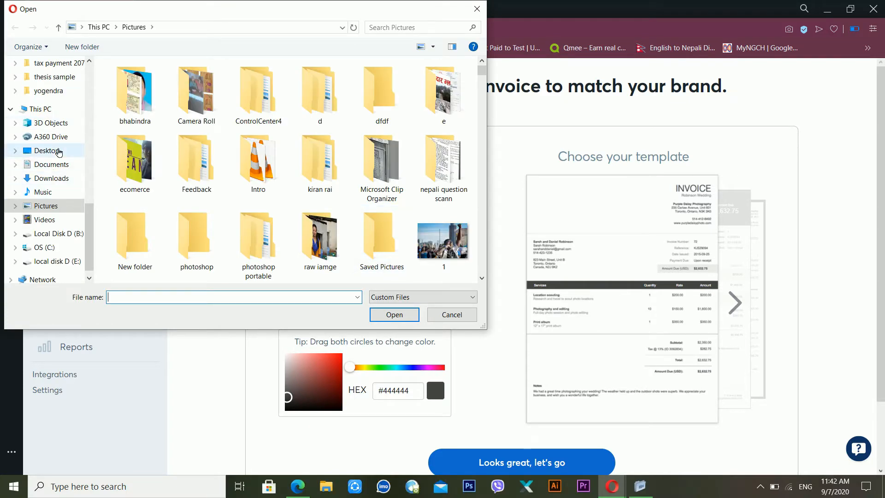
pyautogui.click(55, 150)
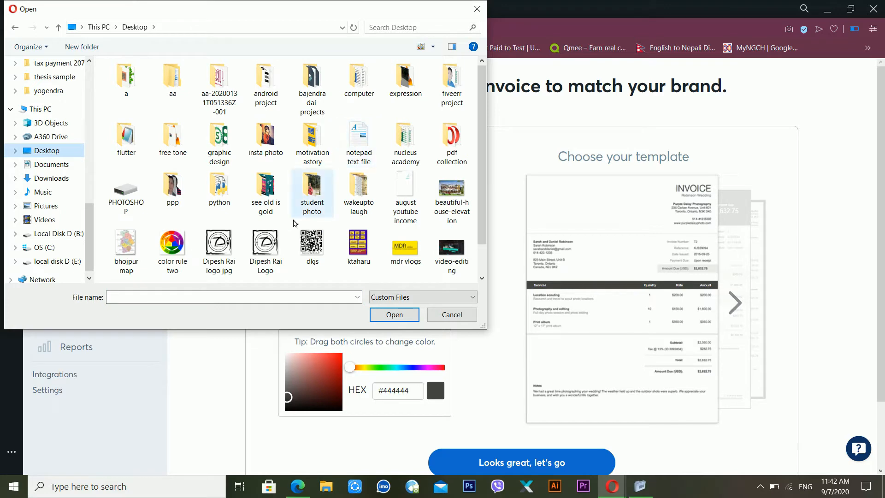
pyautogui.click(272, 238)
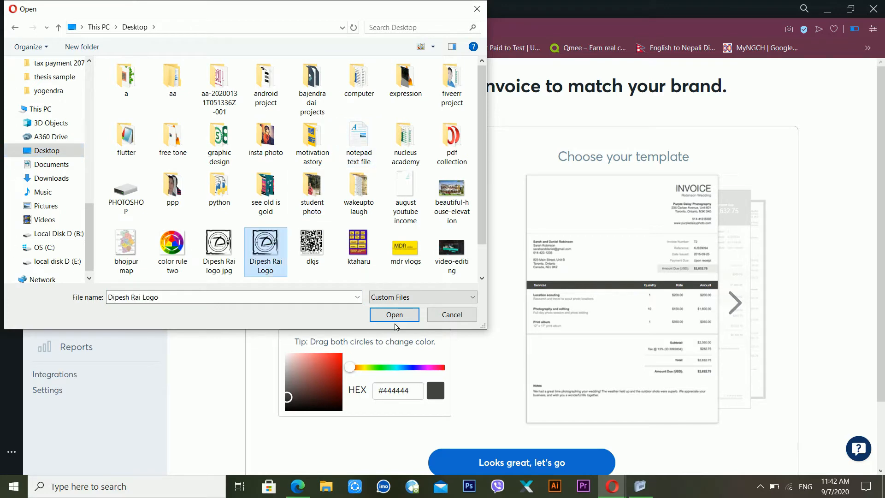
pyautogui.click(408, 317)
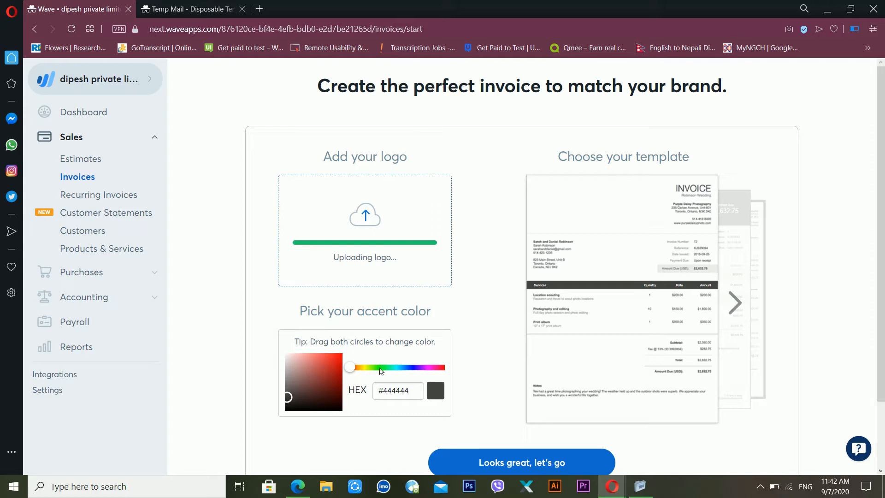
# Step: Adjust the invoice accent colour in the colour picker, ending at #040404
pyautogui.click(380, 367)
pyautogui.click(395, 367)
pyautogui.click(324, 377)
pyautogui.moveTo(330, 380)
pyautogui.mouseDown()
pyautogui.moveTo(322, 372)
pyautogui.moveTo(330, 373)
pyautogui.mouseUp()
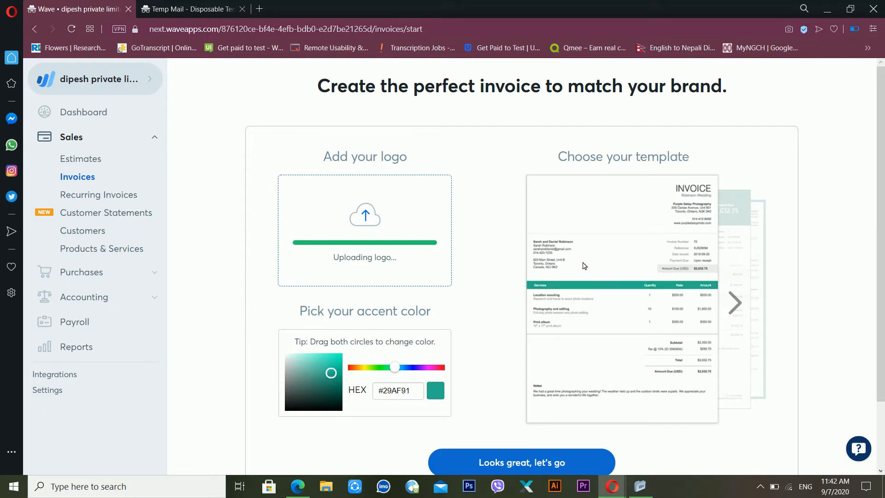
# Step: Compare the invoice templates and settle on the header-band template
pyautogui.click(734, 306)
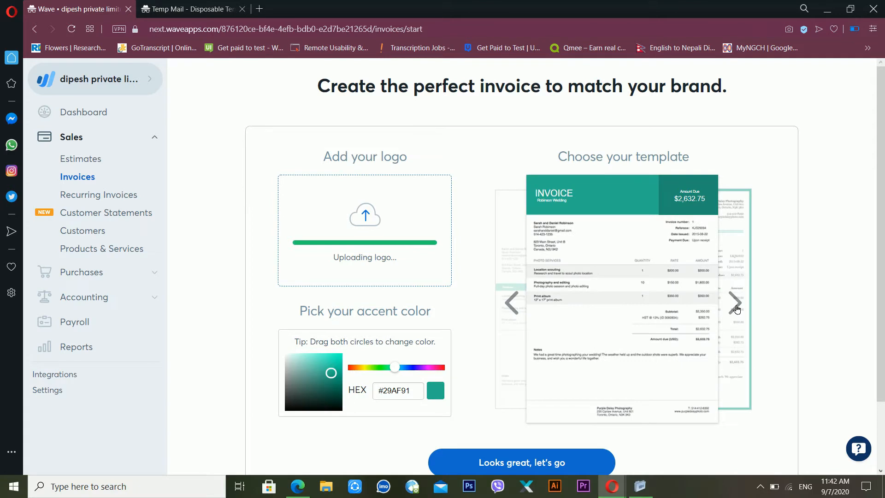
pyautogui.click(735, 308)
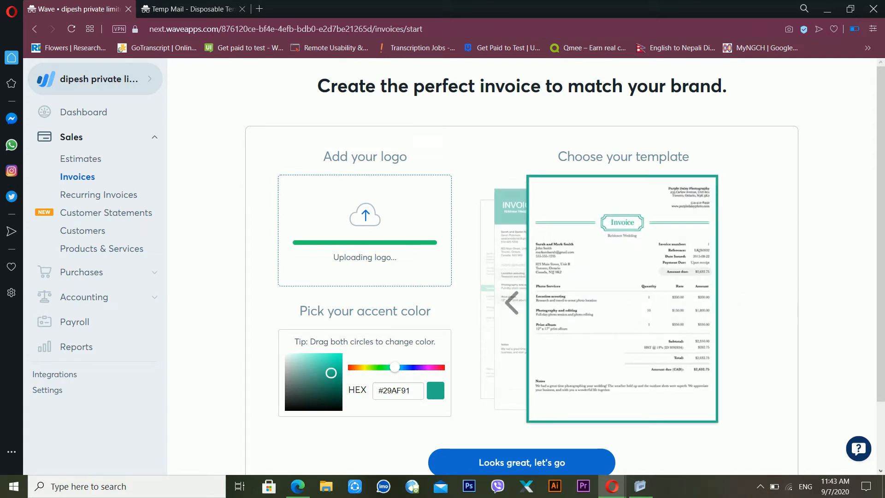
pyautogui.click(516, 301)
pyautogui.click(514, 301)
pyautogui.click(743, 301)
pyautogui.click(745, 302)
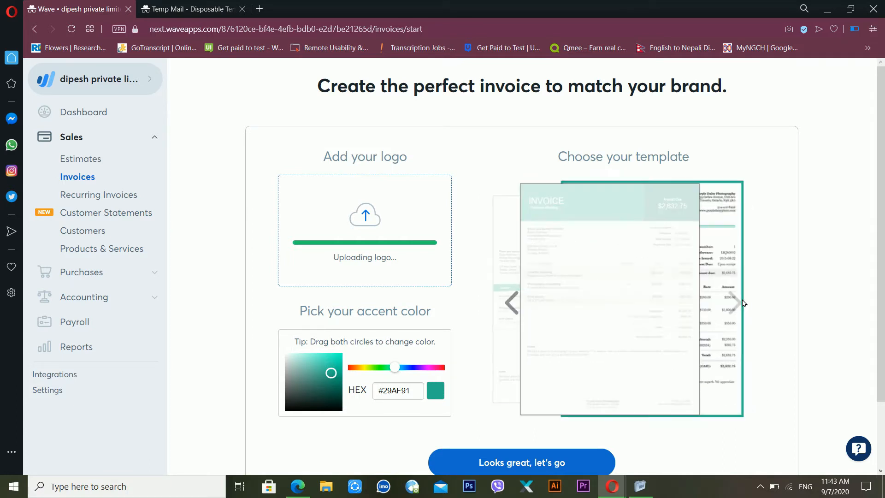
pyautogui.click(514, 303)
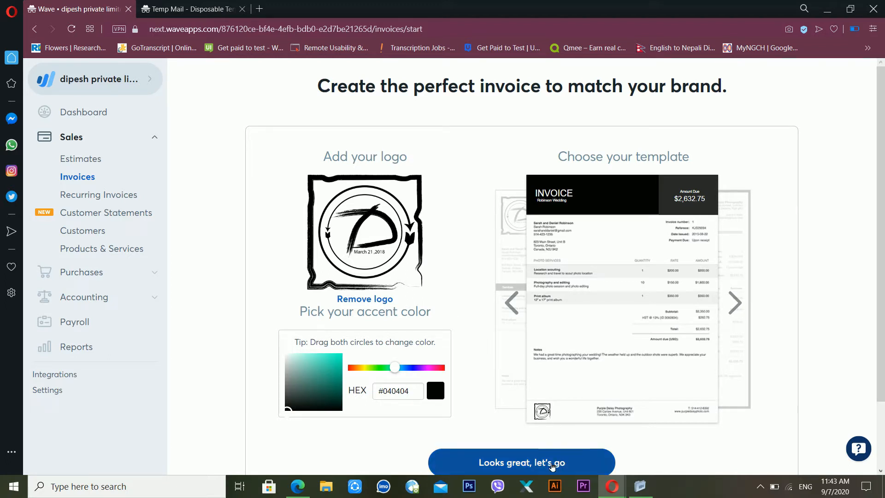
# Step: Accept the invoice logo, colour and template choices, then return to the Dashboard
pyautogui.click(544, 463)
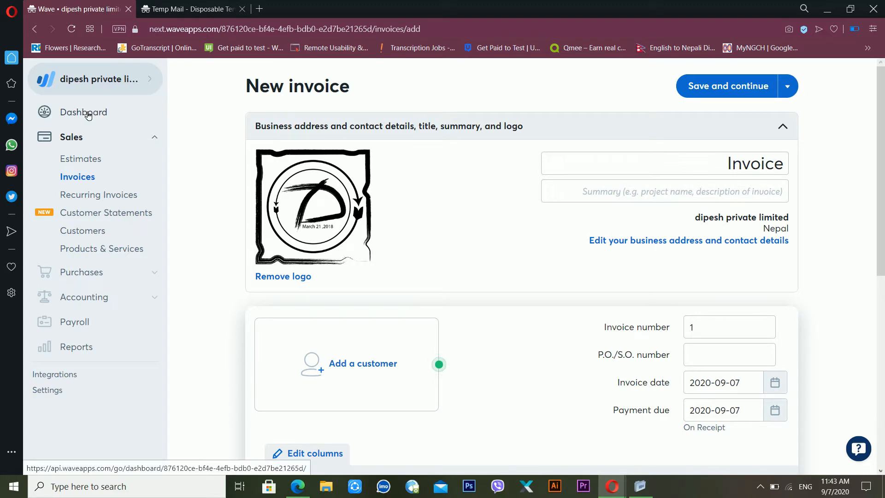
pyautogui.click(103, 113)
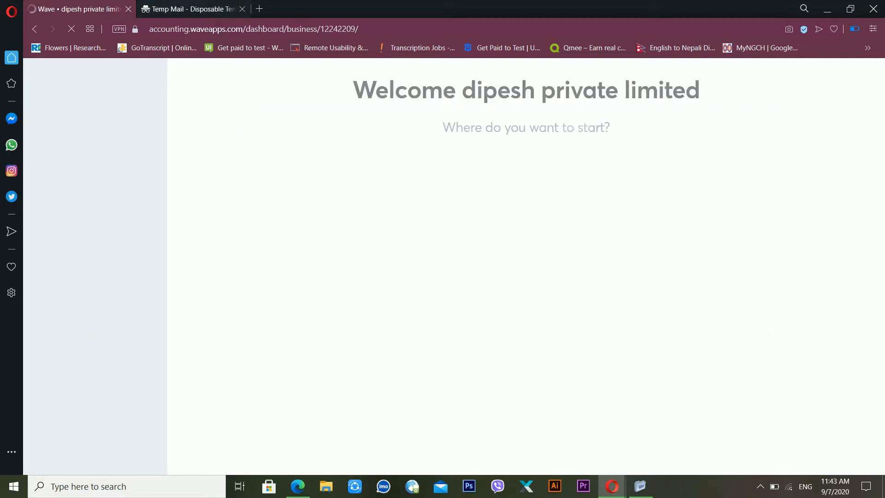
# Step: Go to Purchases > Vendors, glance at Import from..., and start a new vendor
pyautogui.click(168, 11)
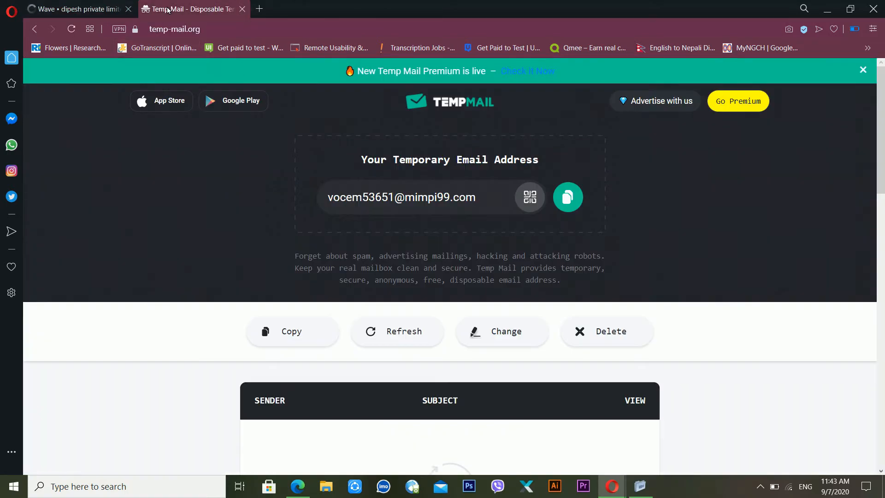
pyautogui.click(76, 8)
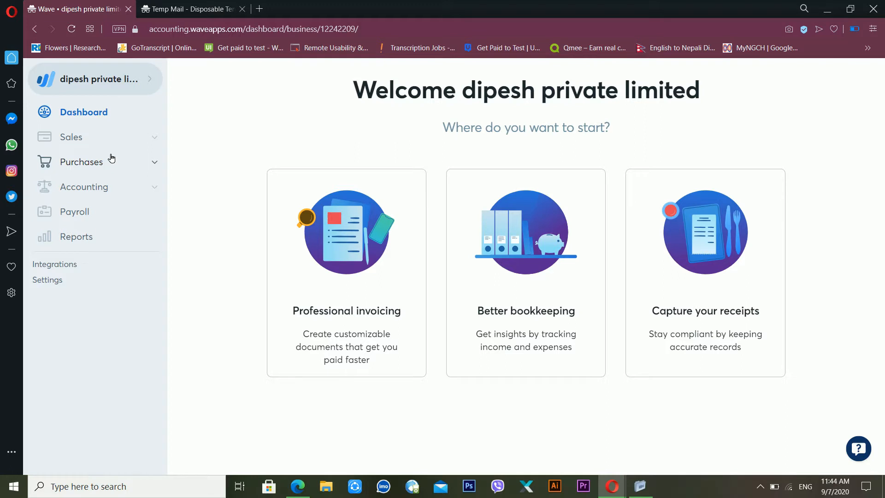
pyautogui.click(125, 143)
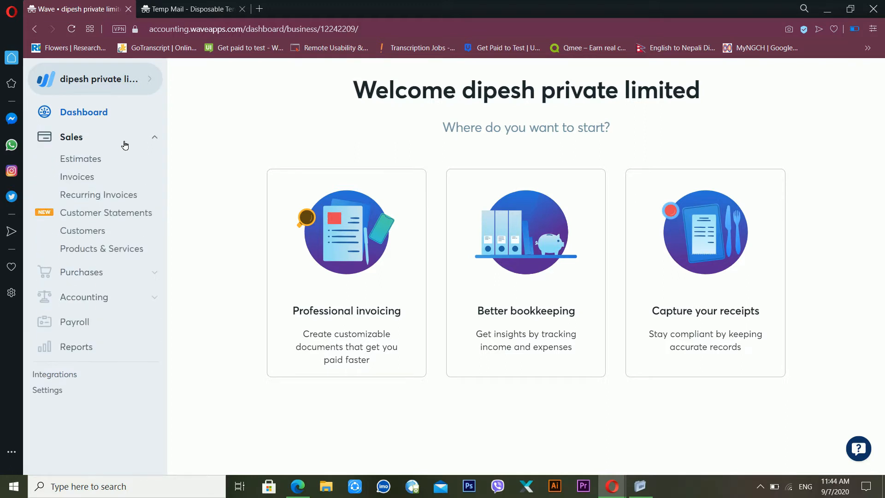
pyautogui.click(77, 280)
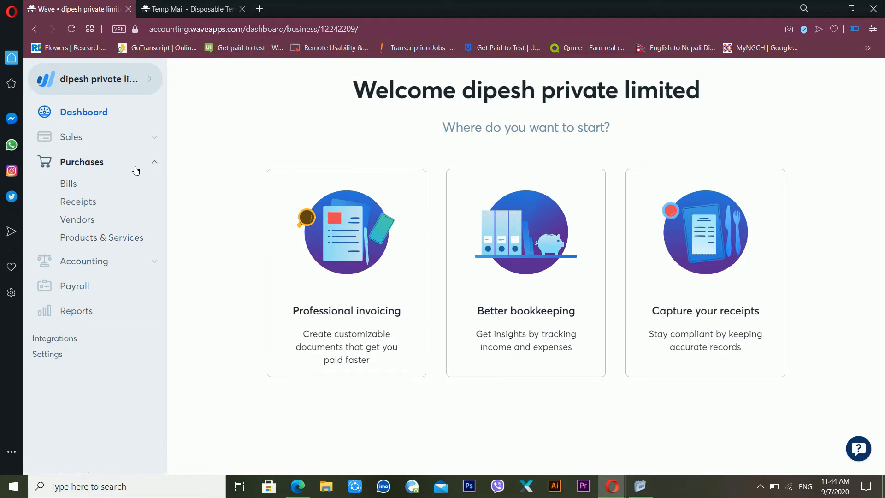
pyautogui.click(92, 224)
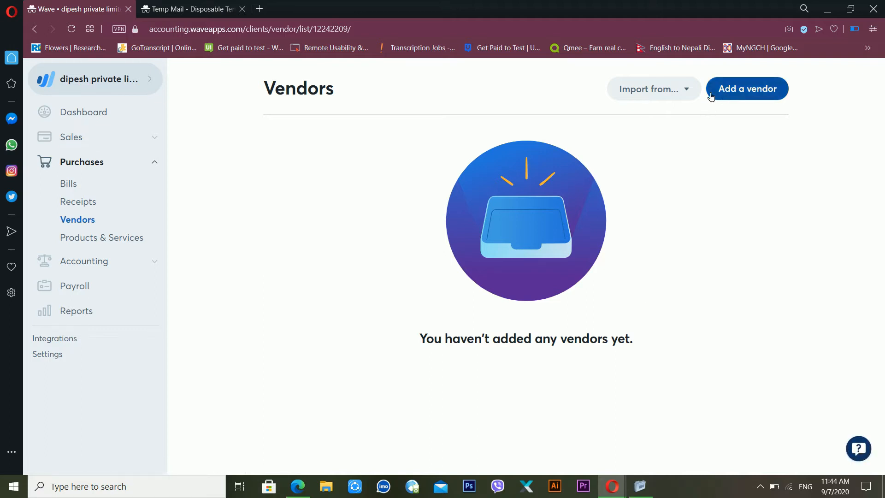
pyautogui.click(662, 92)
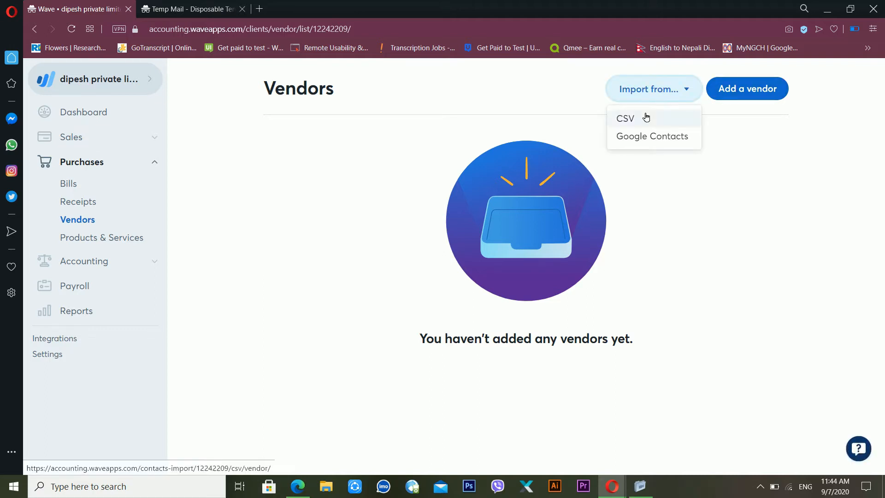
pyautogui.click(728, 182)
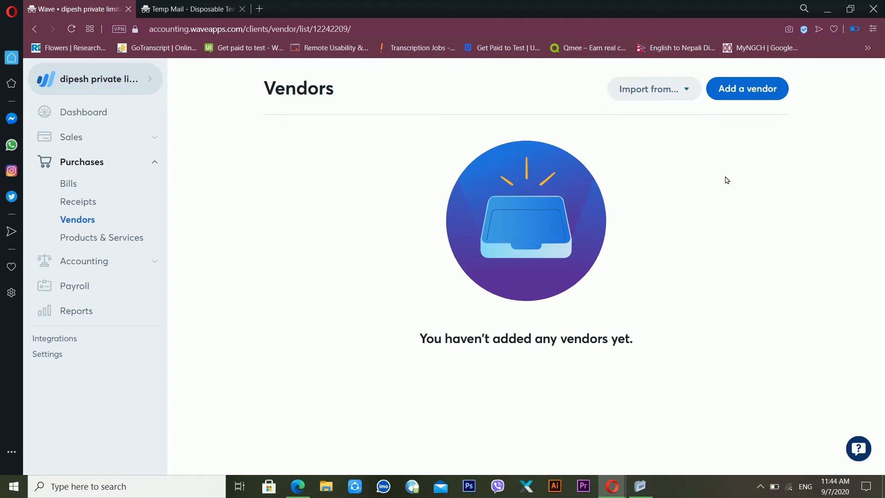
pyautogui.click(735, 100)
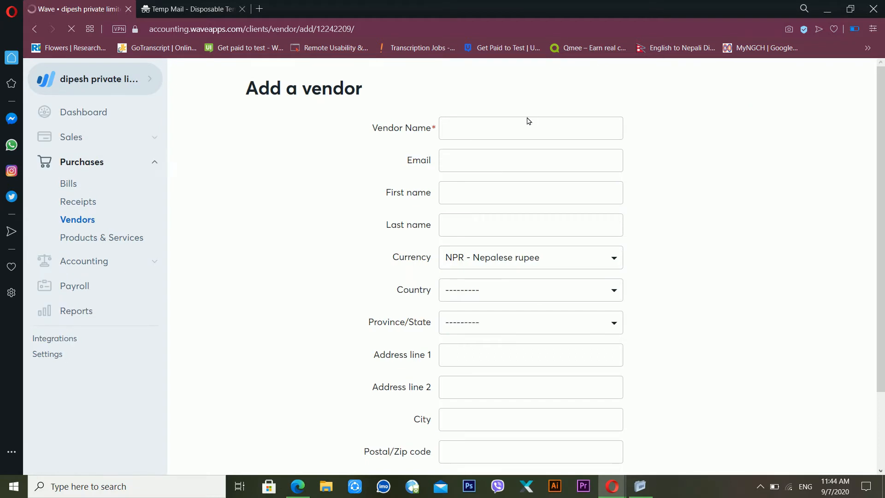
# Step: Enter the vendor's name, e-mail address, and contact first and last name
pyautogui.click(529, 133)
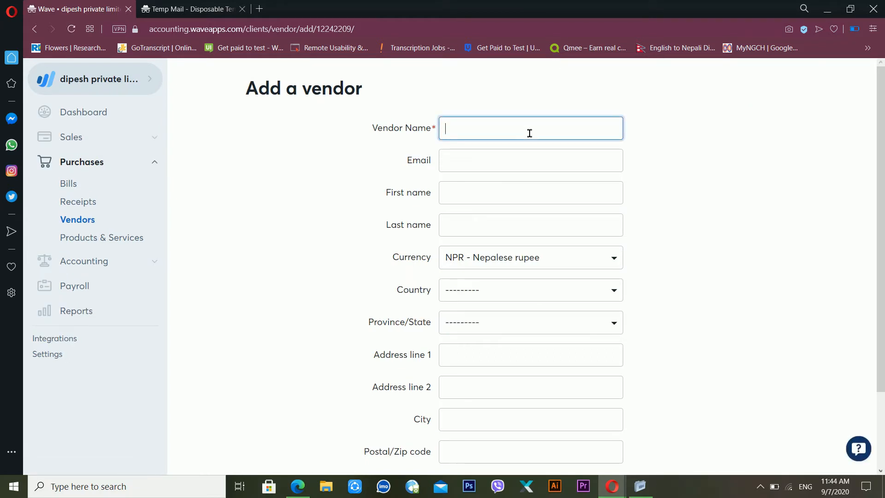
pyautogui.press('Tab')
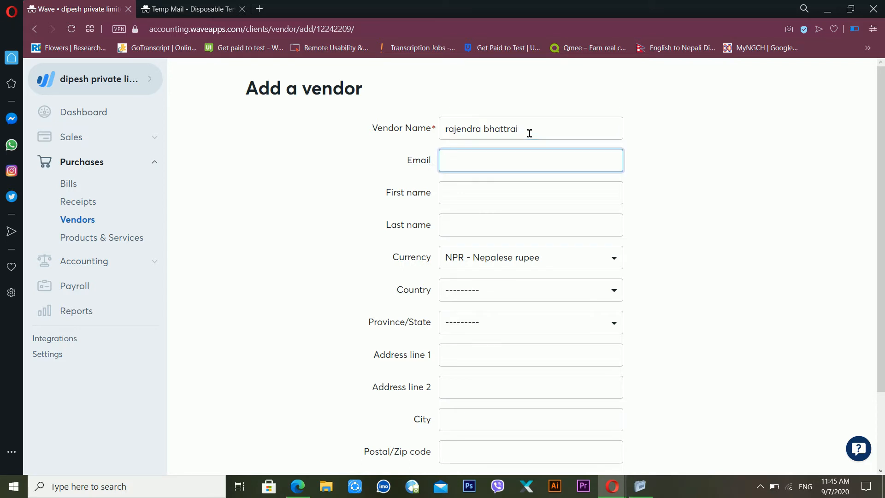
pyautogui.write('d')
pyautogui.press('Tab')
pyautogui.press('Tab')
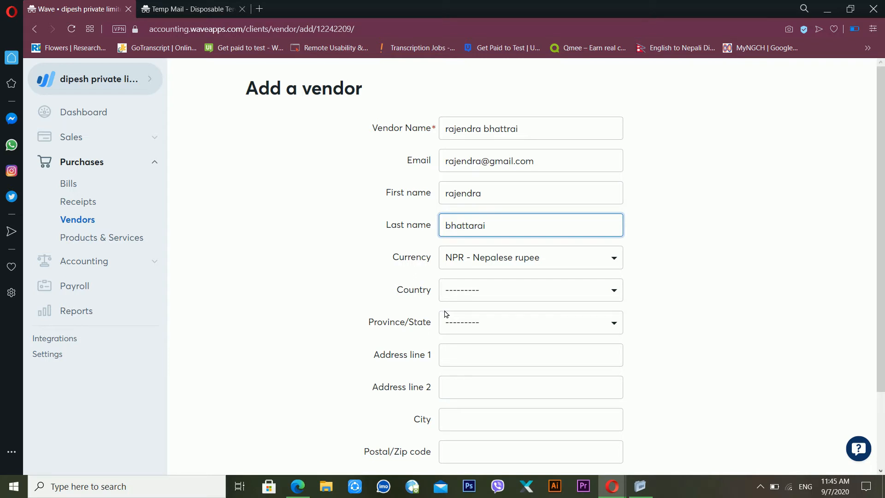
# Step: Keep currency as NPR - Nepalese rupee, and set country Nepal and province Kosi
pyautogui.click(470, 263)
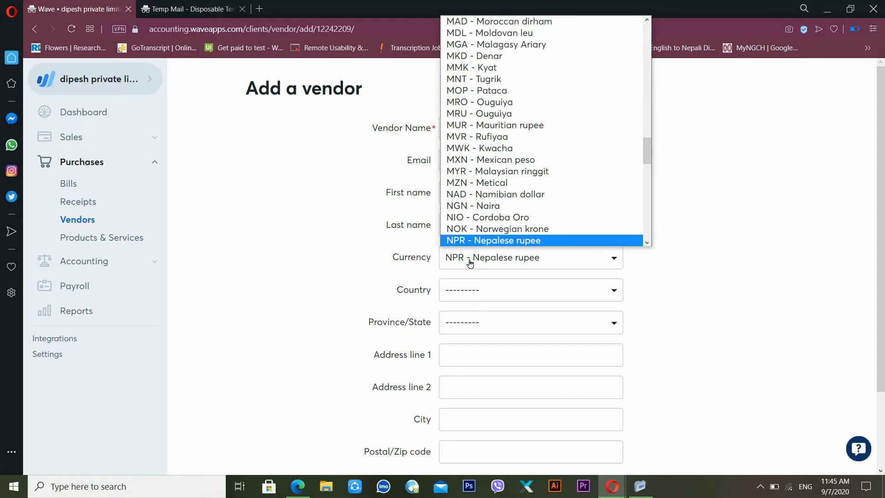
pyautogui.click(470, 264)
pyautogui.click(470, 263)
pyautogui.scroll(-1, 632, 235)
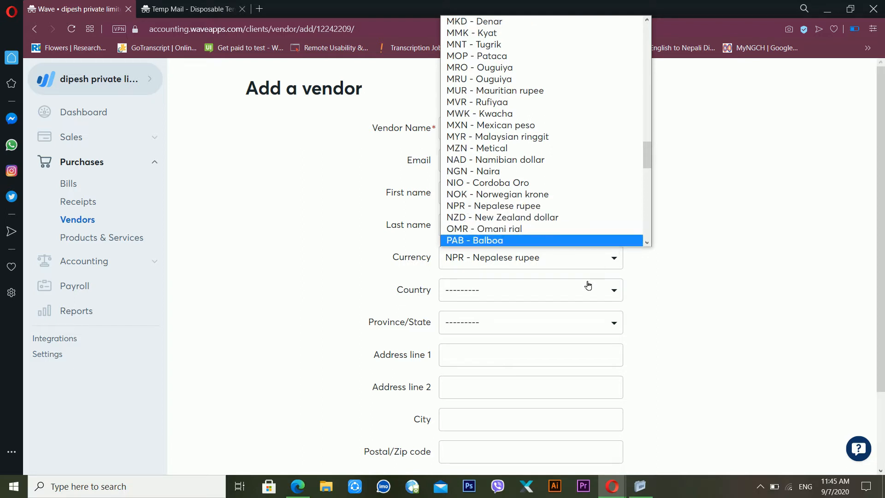
pyautogui.click(583, 280)
pyautogui.click(507, 291)
pyautogui.write('nepal')
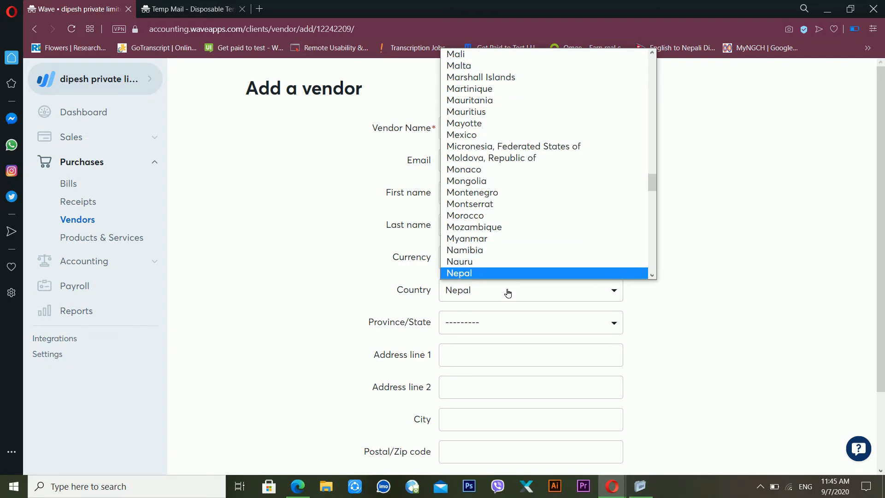
pyautogui.press('Return')
pyautogui.click(497, 319)
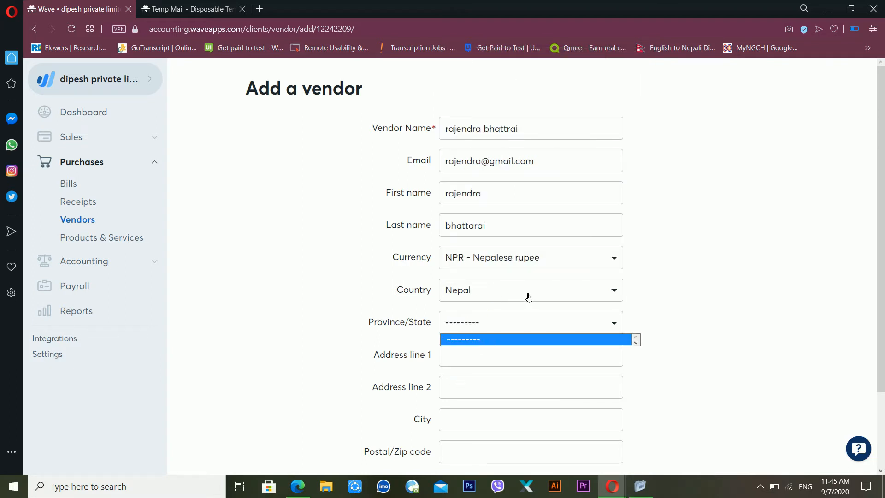
pyautogui.click(611, 323)
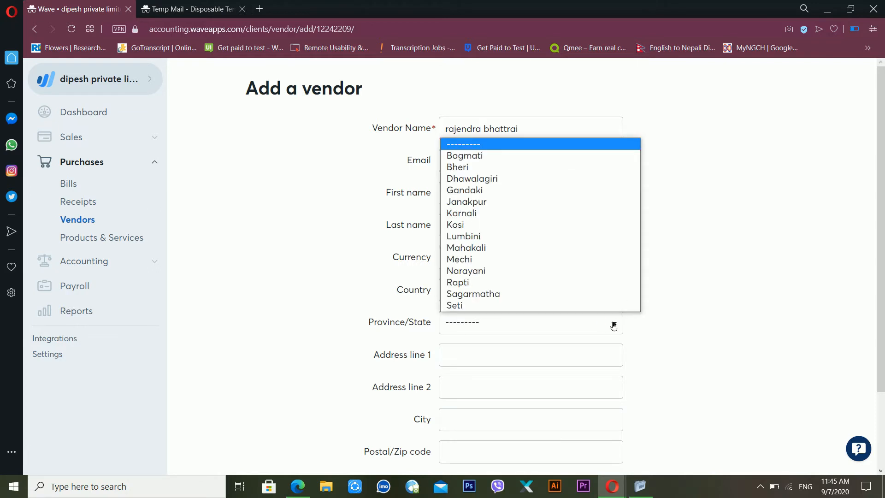
pyautogui.click(531, 234)
# Step: Set city to biratnagar and postal code to 5700, then save the vendor
pyautogui.click(497, 354)
pyautogui.click(488, 419)
pyautogui.write('biratnagar')
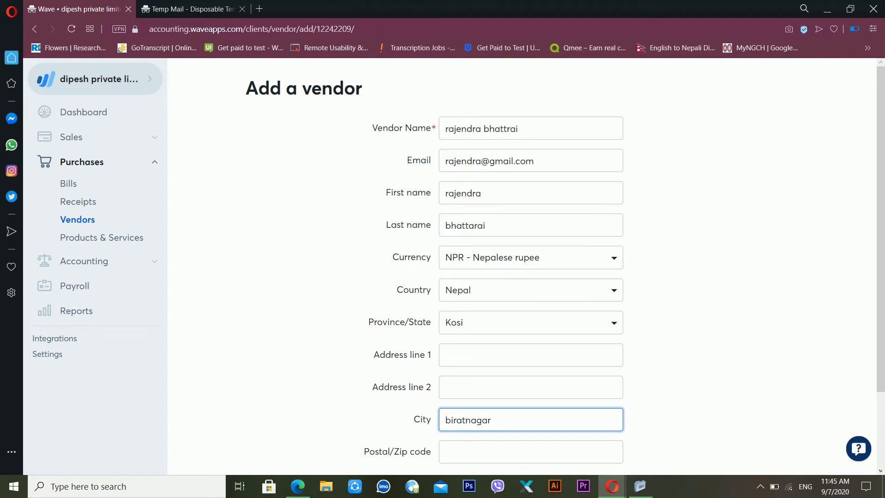
pyautogui.click(485, 454)
pyautogui.write('57000')
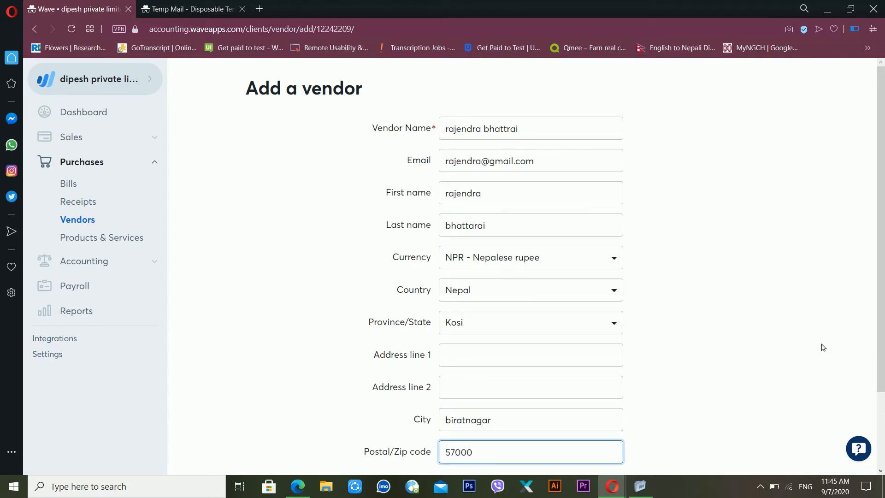
pyautogui.scroll(-2, 620, 376)
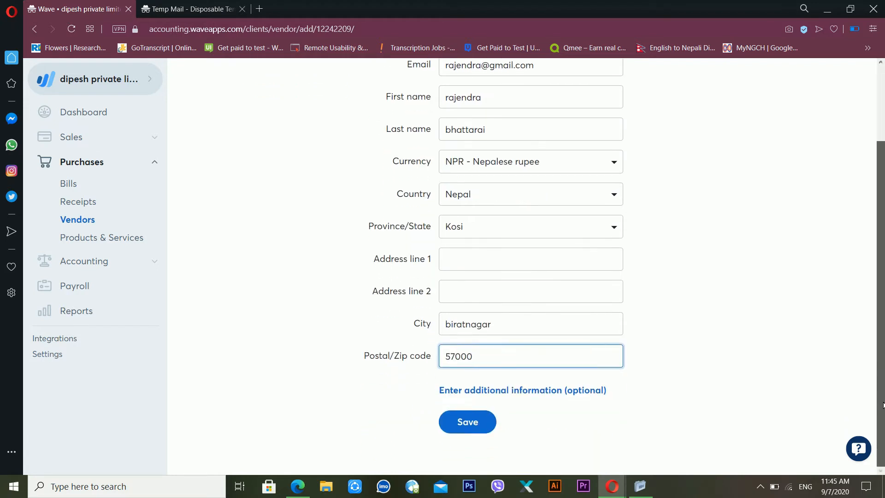
pyautogui.click(482, 397)
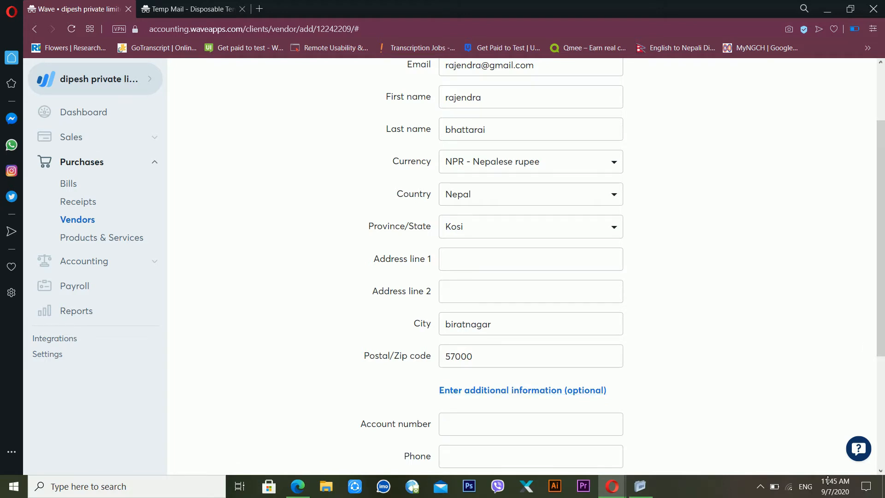
pyautogui.scroll(-1, 882, 330)
pyautogui.moveTo(882, 330); pyautogui.dragTo(865, 431)
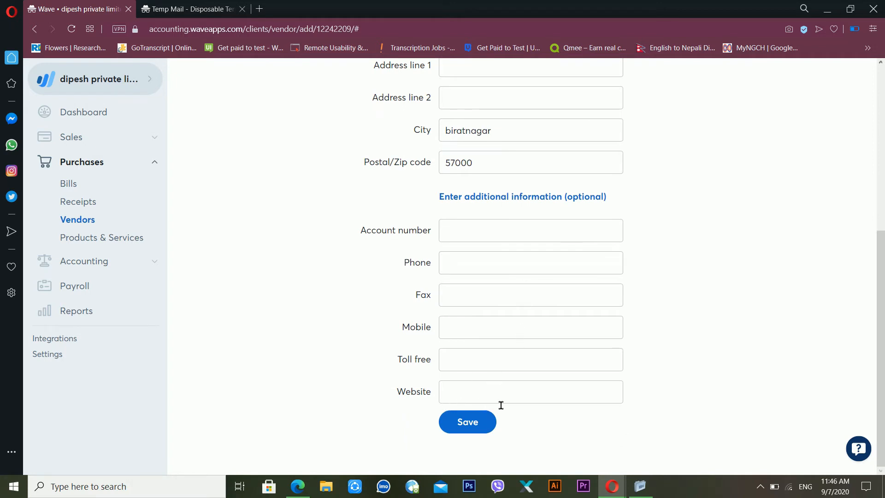
pyautogui.click(470, 424)
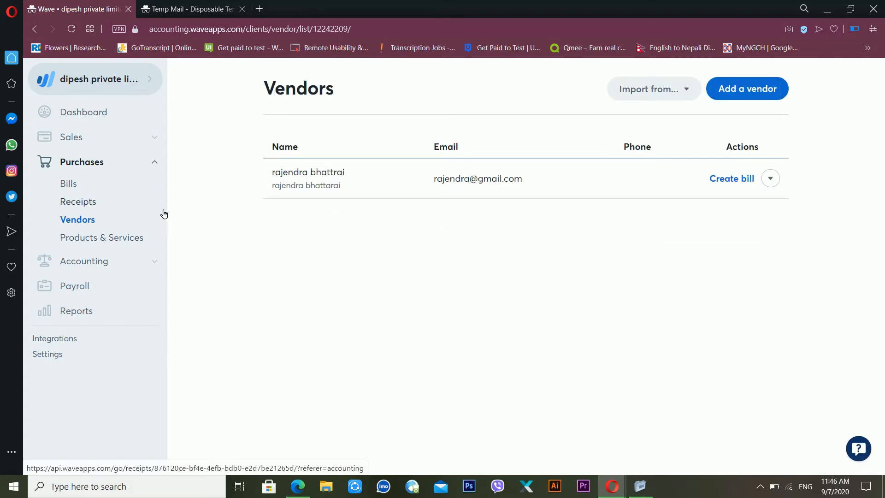
# Step: Go from the saved vendor list to Purchases > Products & Services
pyautogui.click(122, 239)
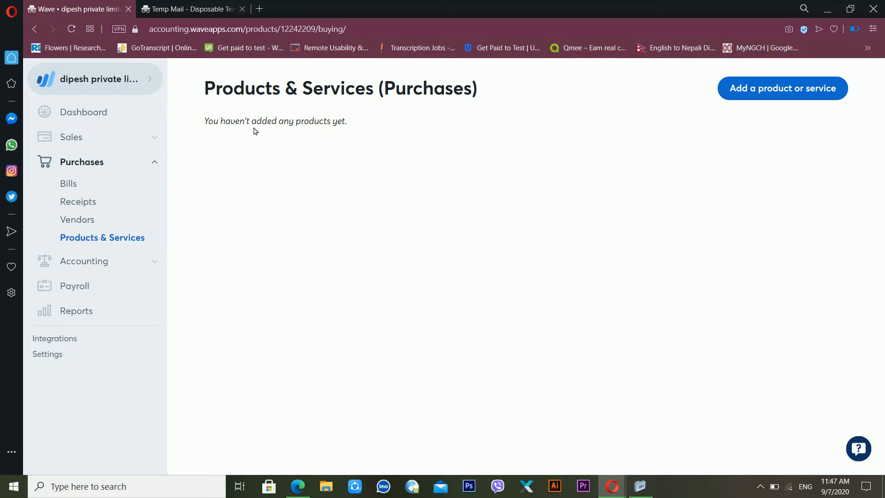
# Step: Start a new product named 'laptop' with description 'this is a macbook pro'
pyautogui.click(731, 95)
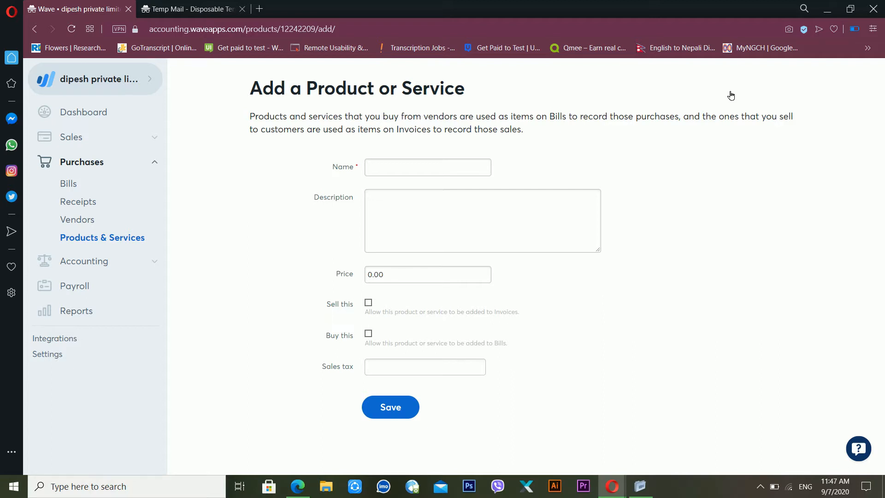
pyautogui.click(413, 175)
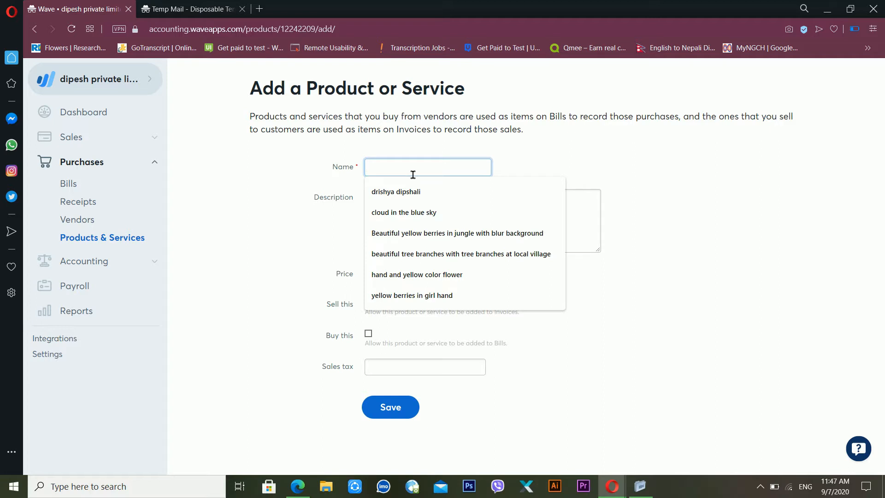
pyautogui.write('laptop')
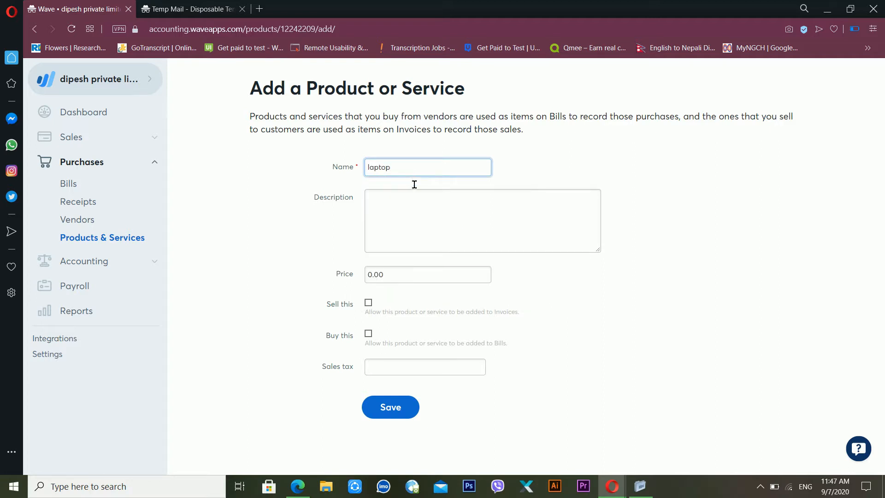
pyautogui.click(419, 205)
pyautogui.write('this is a macbook pro')
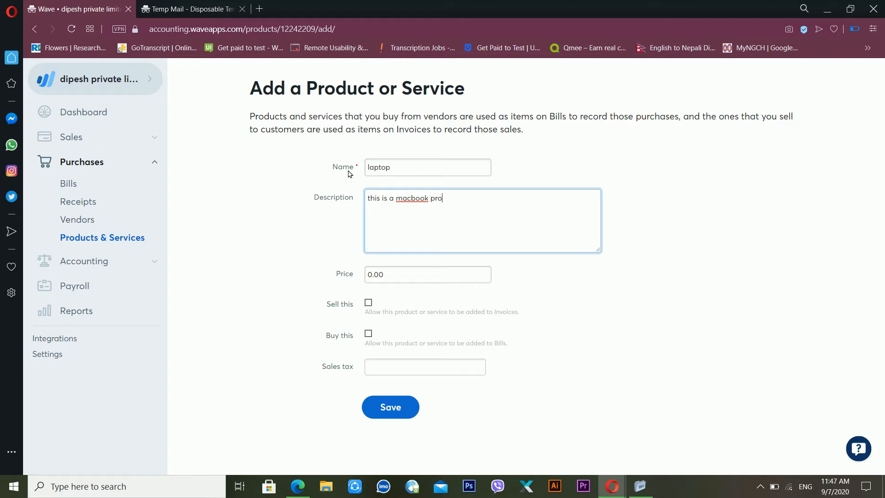
# Step: Rename the product to 'Macbook pro' and set its price to 120000
pyautogui.click(389, 176)
pyautogui.moveTo(403, 176); pyautogui.dragTo(329, 174)
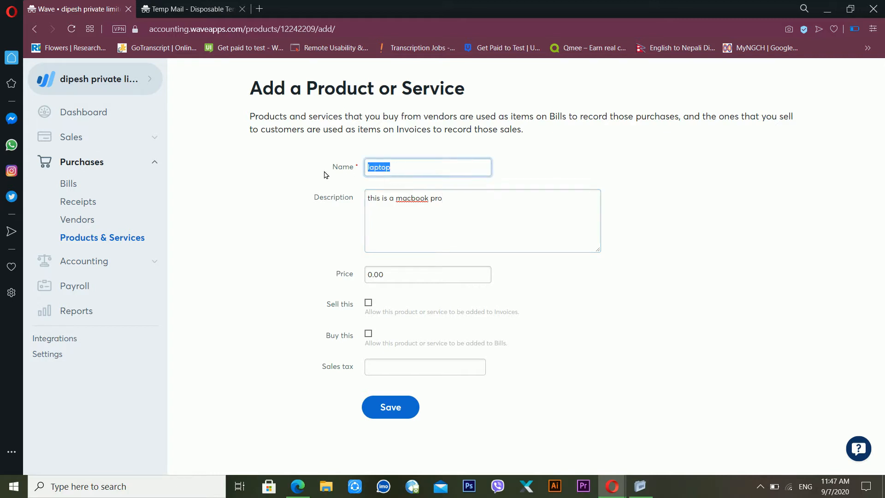
pyautogui.write('Macbook pro')
pyautogui.click(378, 280)
pyautogui.hotkey('ctrl', 'a')
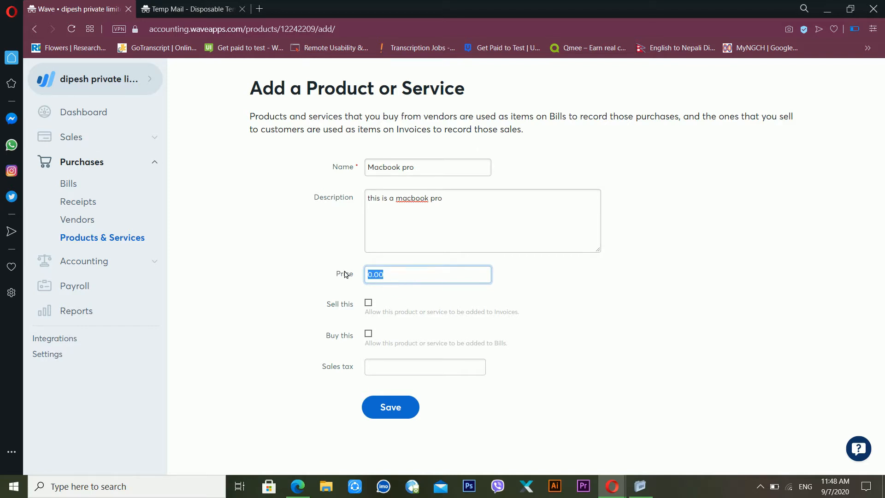
pyautogui.write('25')
pyautogui.press('BackSpace')
pyautogui.press('BackSpace')
pyautogui.write('120000')
# Step: Tick Sell this and Buy this, with Sales as the income account
pyautogui.click(369, 303)
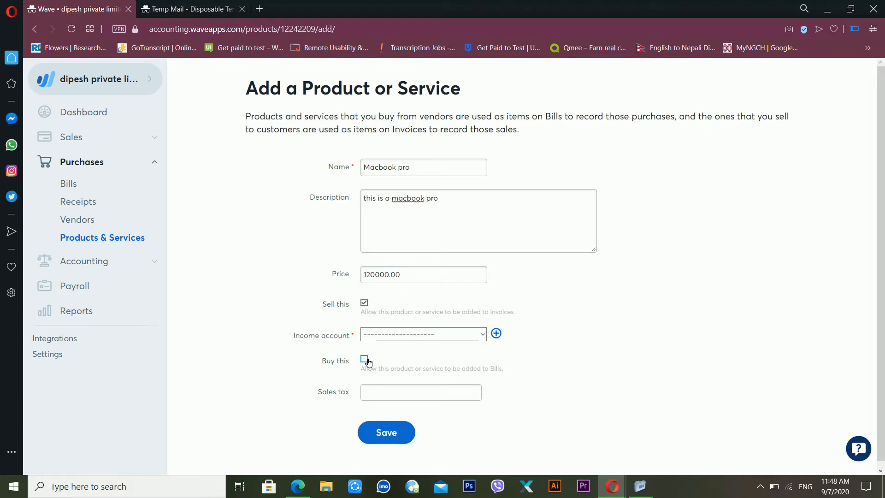
pyautogui.click(366, 360)
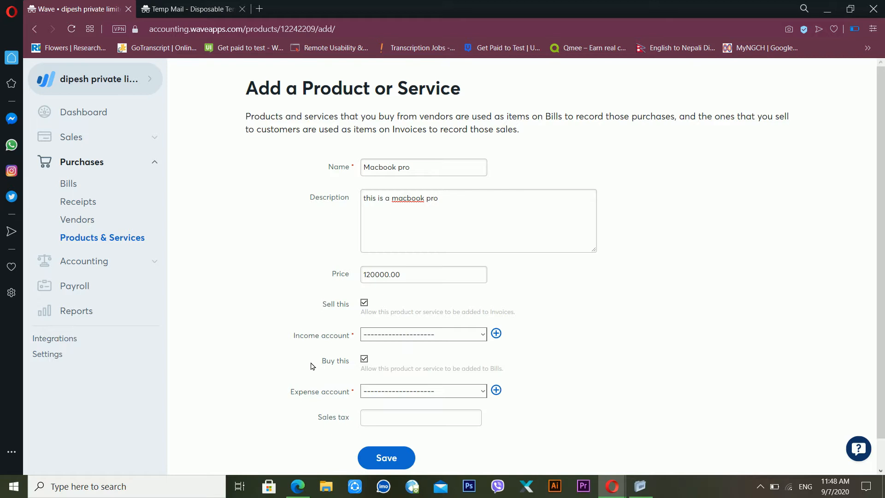
pyautogui.click(406, 335)
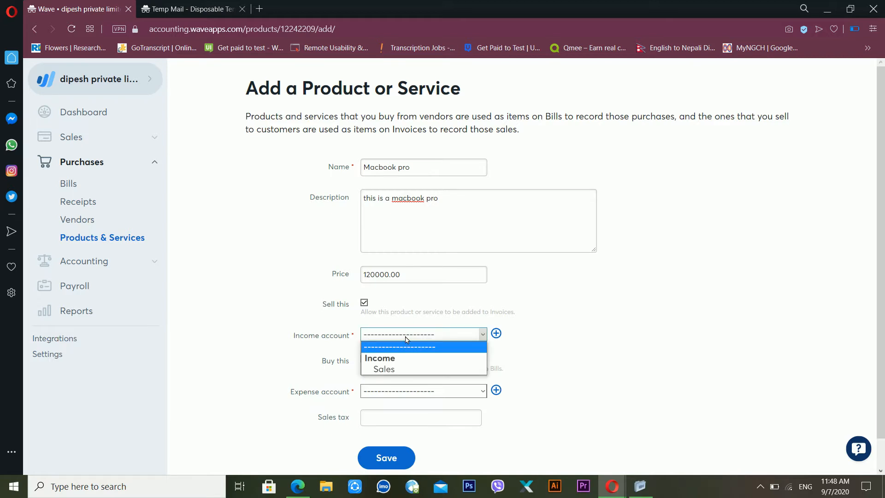
pyautogui.click(396, 369)
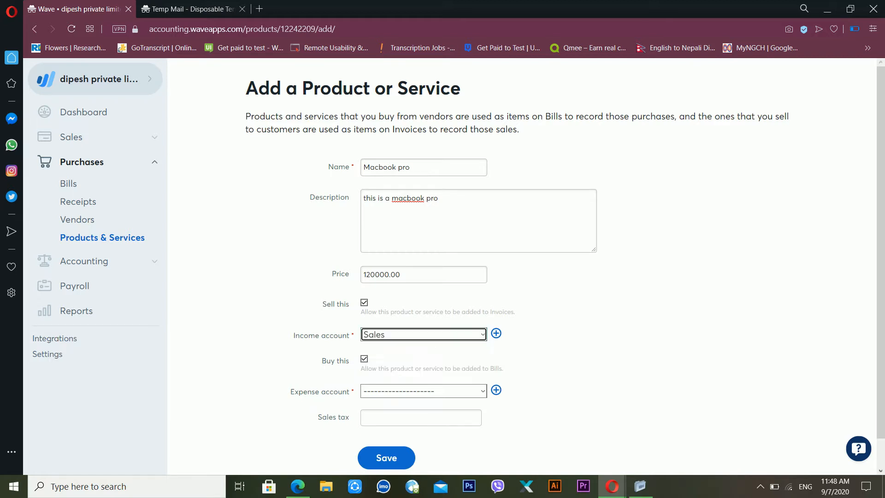
# Step: Set the expense account to Computer – Hardware, leave sales tax empty, and save
pyautogui.click(394, 386)
pyautogui.scroll(-1, 393, 385)
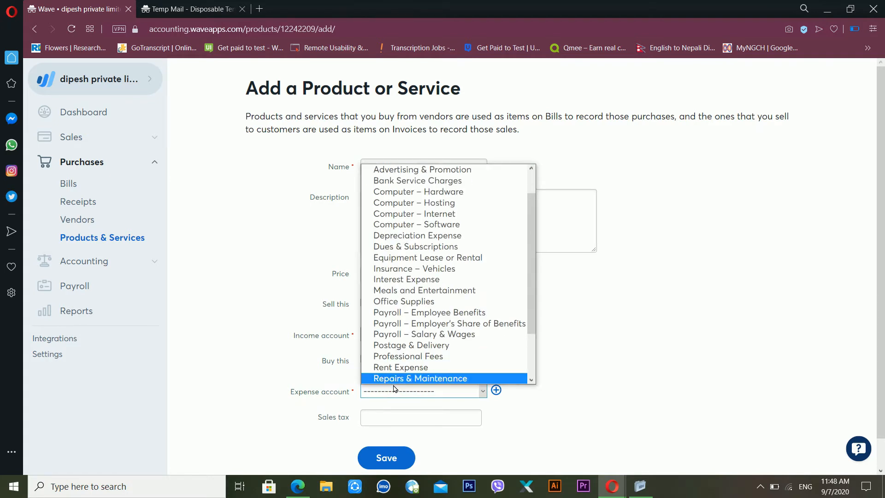
pyautogui.press('p')
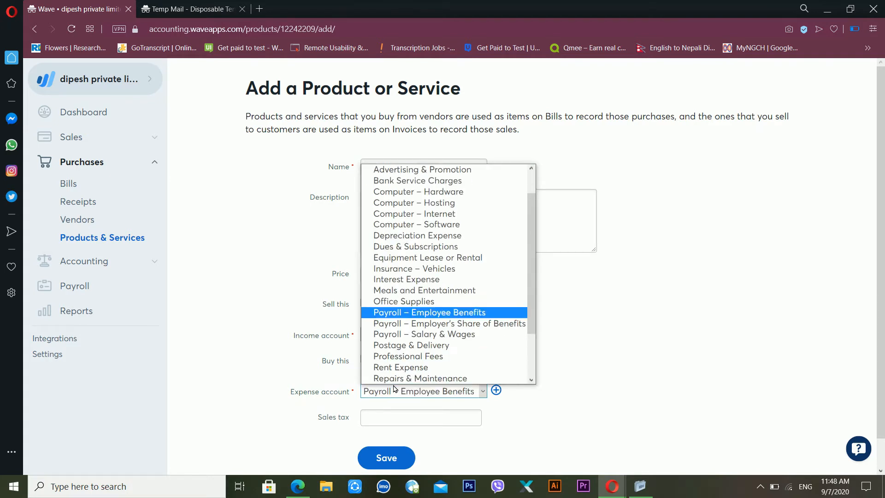
pyautogui.scroll(-1, 511, 323)
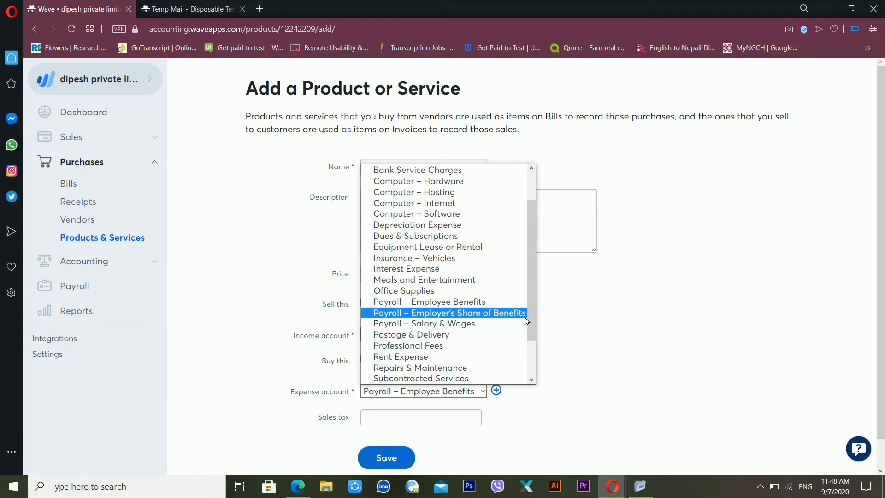
pyautogui.moveTo(529, 321); pyautogui.dragTo(519, 253)
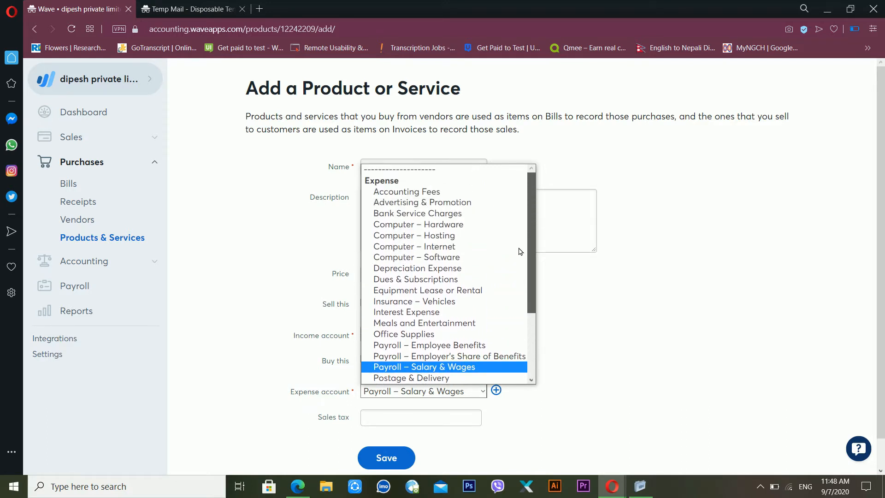
pyautogui.click(469, 226)
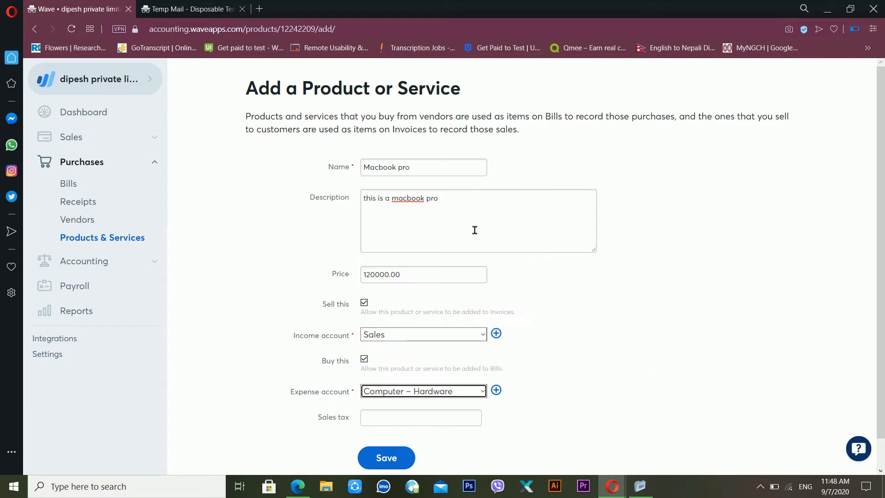
pyautogui.click(398, 417)
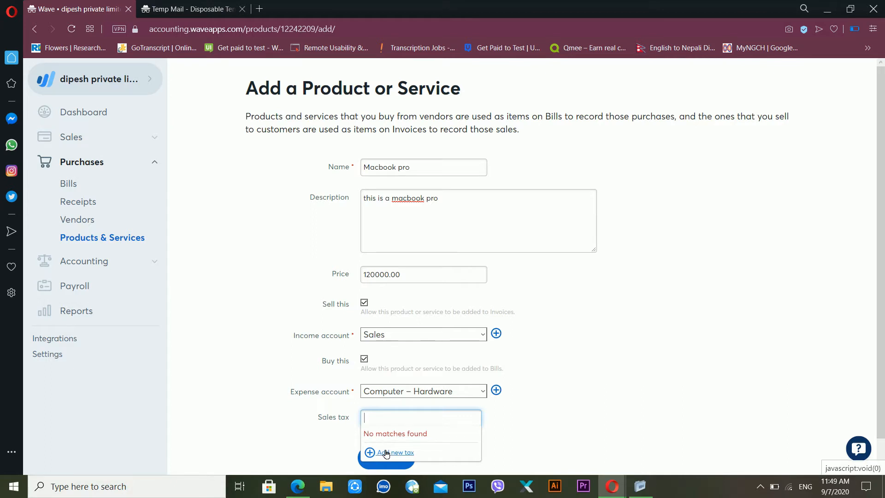
pyautogui.click(533, 387)
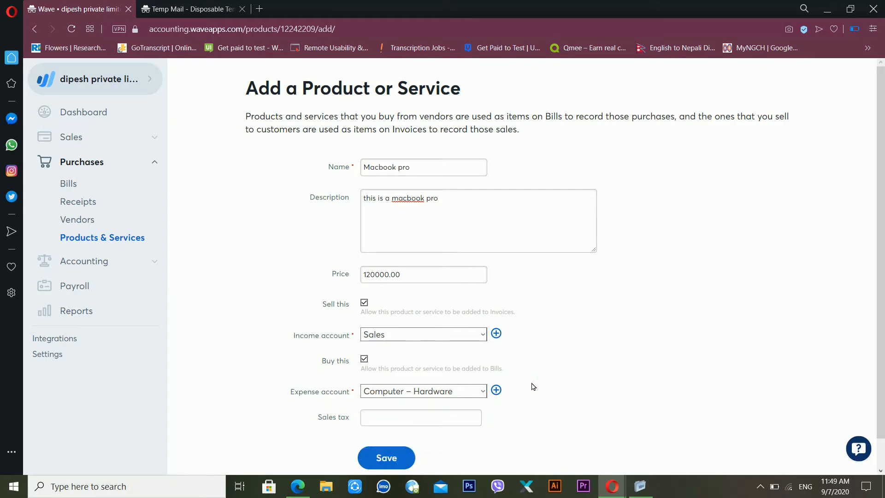
pyautogui.click(401, 452)
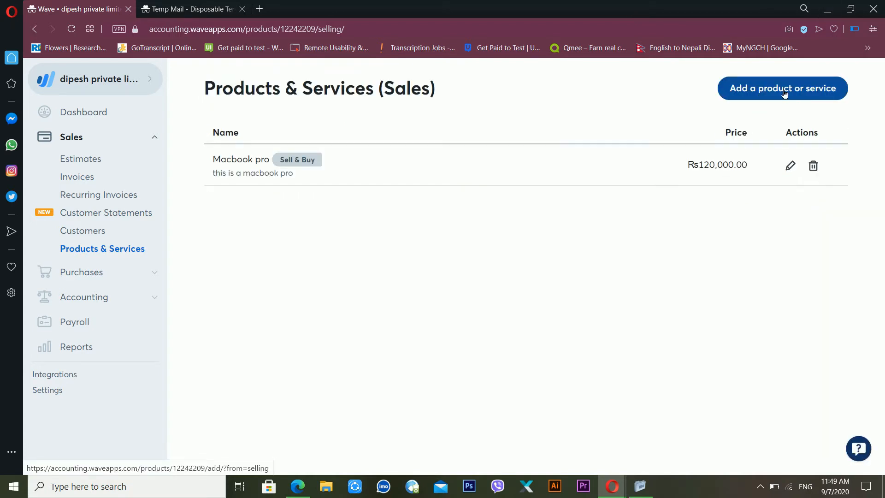
# Step: Add 'computer maintana' at price 1000, sell-only with Sales income, and save it
pyautogui.click(784, 93)
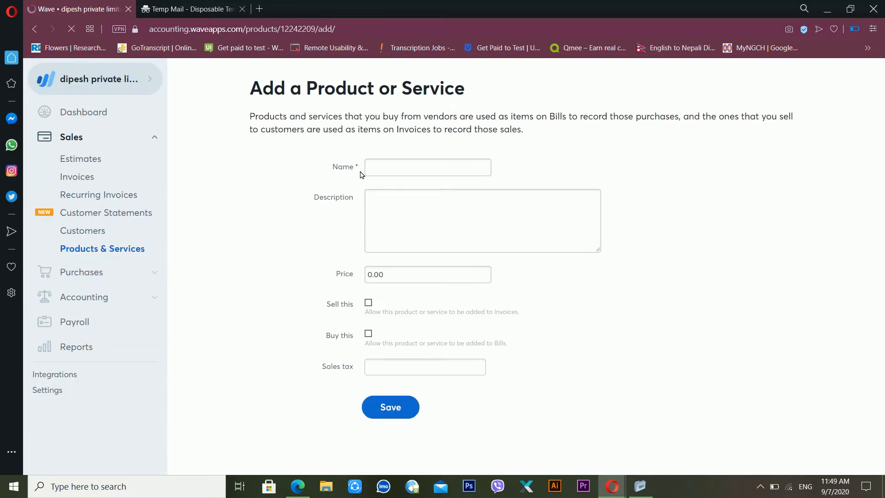
pyautogui.click(390, 176)
pyautogui.write('c')
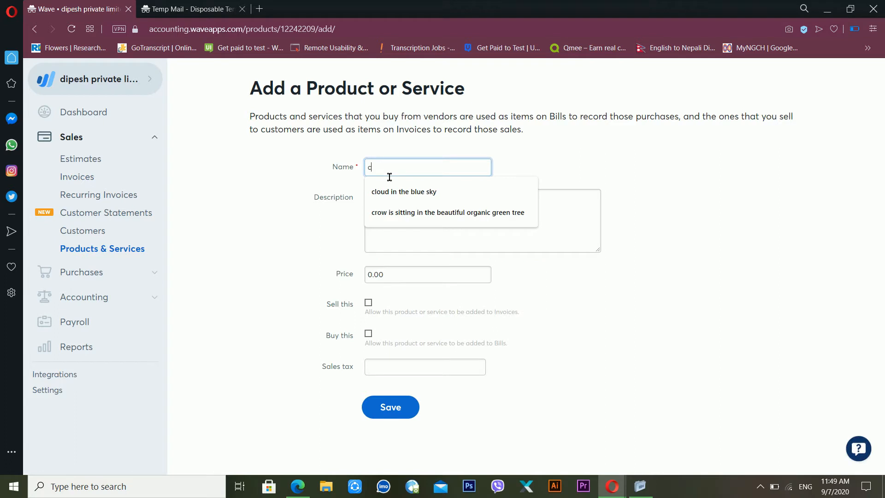
pyautogui.write('omputer maintanance')
pyautogui.press('Tab')
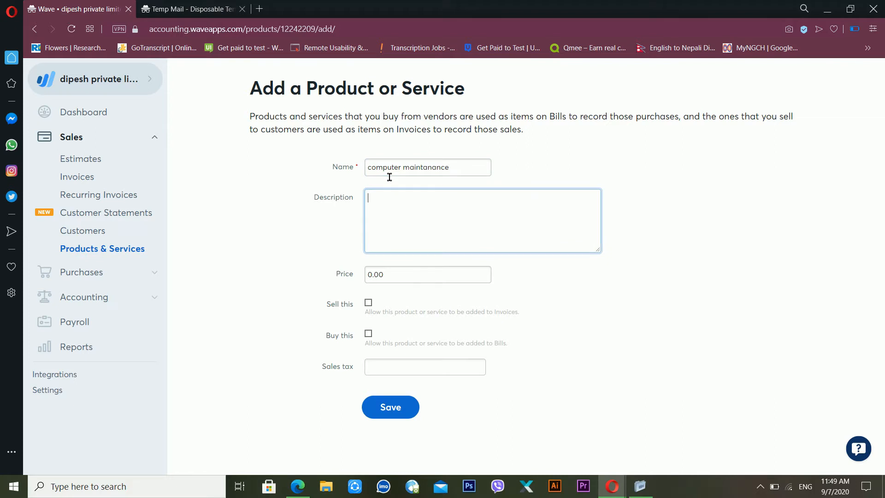
pyautogui.write('computer maintanance')
pyautogui.click(375, 275)
pyautogui.write('1')
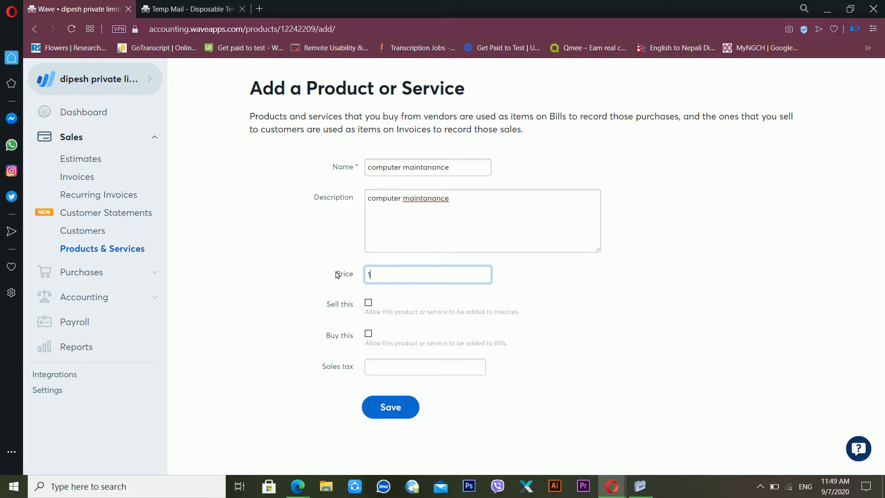
pyautogui.write('000')
pyautogui.click(369, 303)
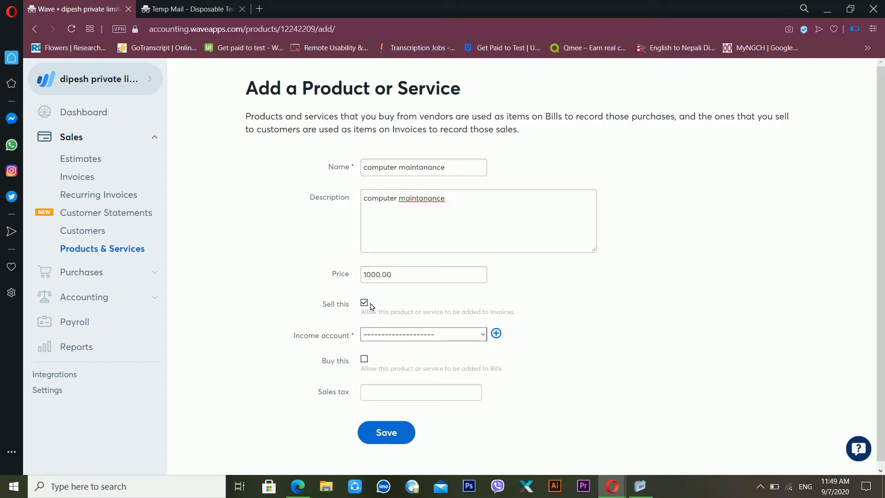
pyautogui.click(415, 334)
pyautogui.click(402, 370)
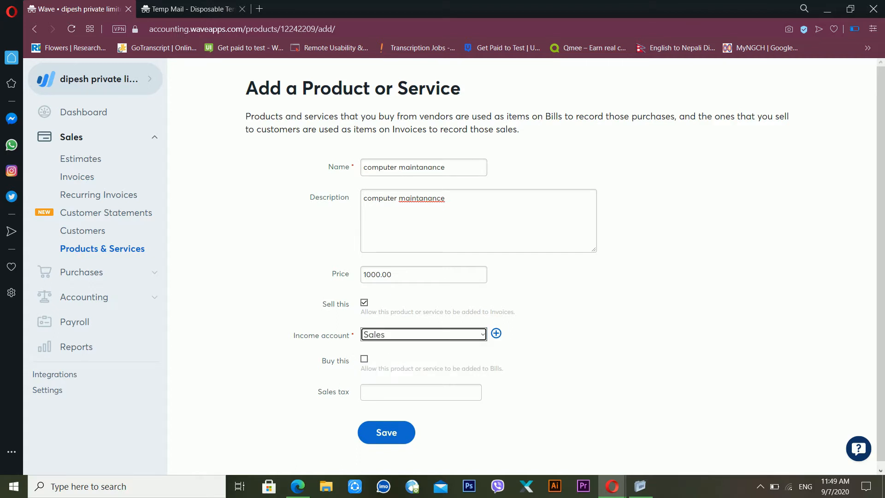
pyautogui.click(393, 433)
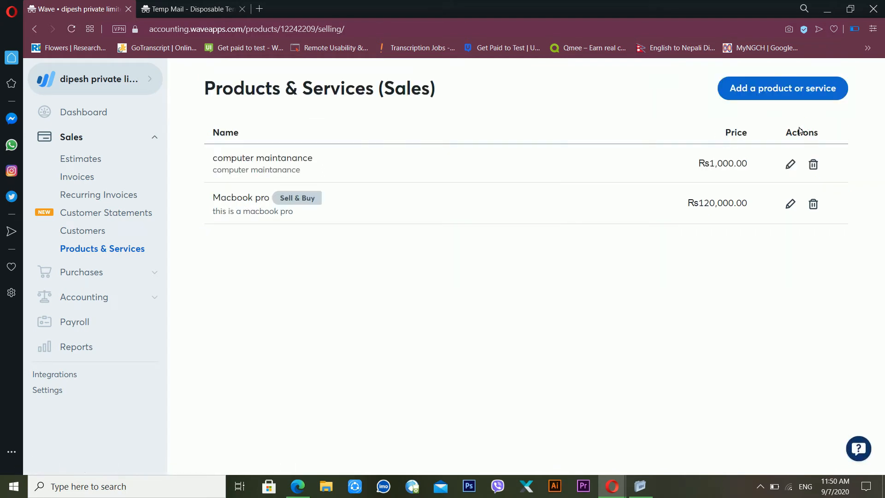
# Step: Add an HP desktop computer, described as having an i7 7th generation CPU, priced 95000
pyautogui.click(804, 99)
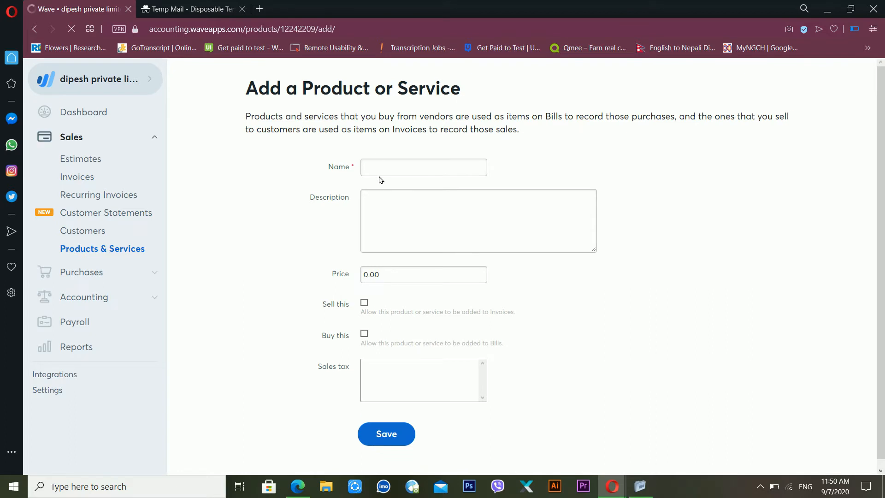
pyautogui.click(407, 173)
pyautogui.write('desktop computer')
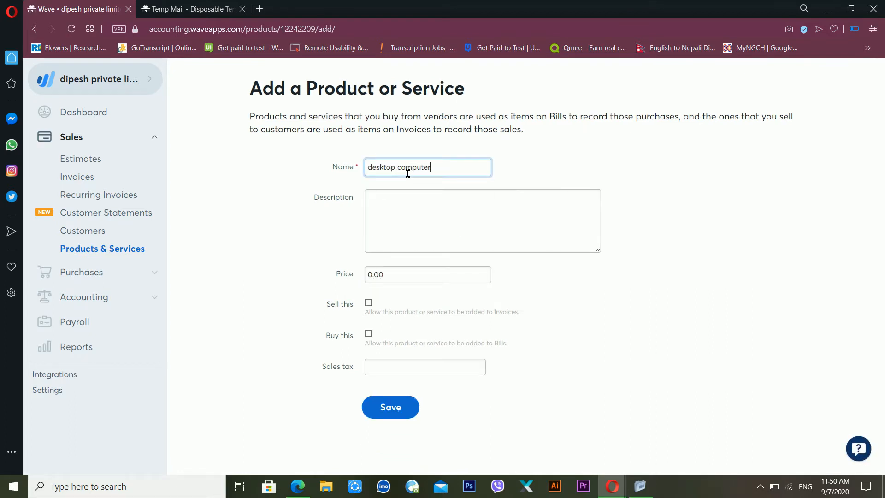
pyautogui.press('Tab')
pyautogui.write('desk')
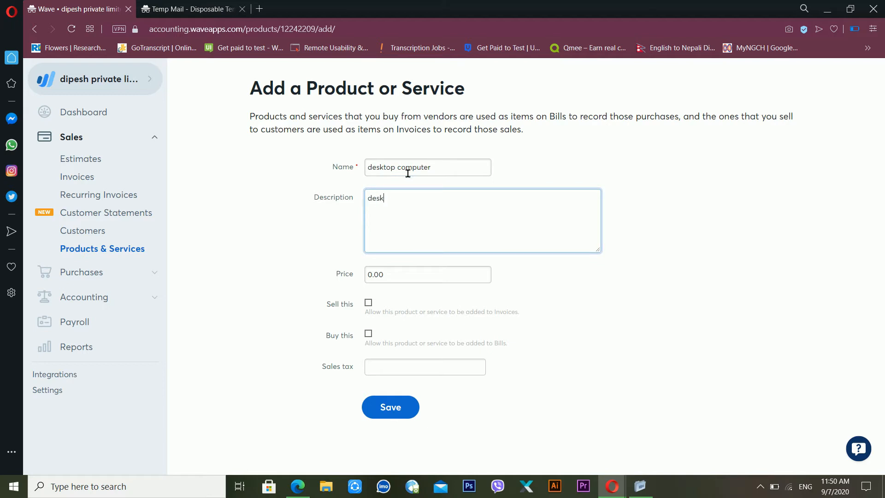
pyautogui.write('top computer of hp')
pyautogui.click(374, 172)
pyautogui.write('HP')
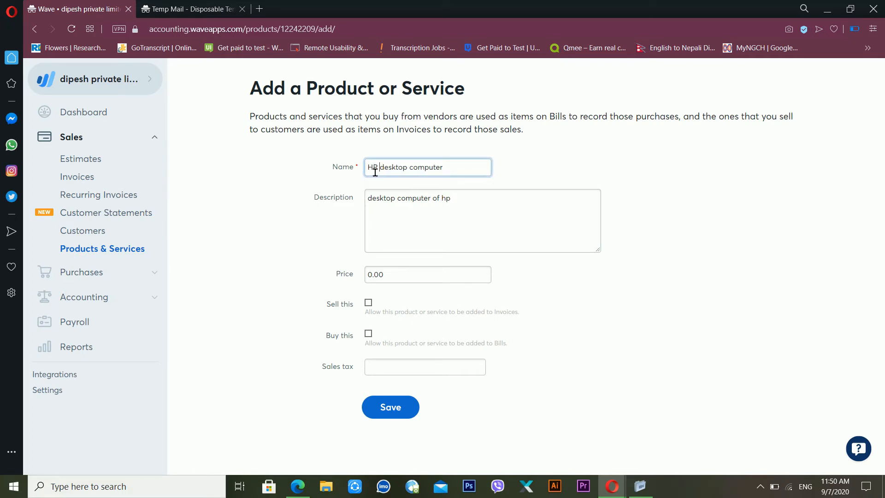
pyautogui.click(487, 202)
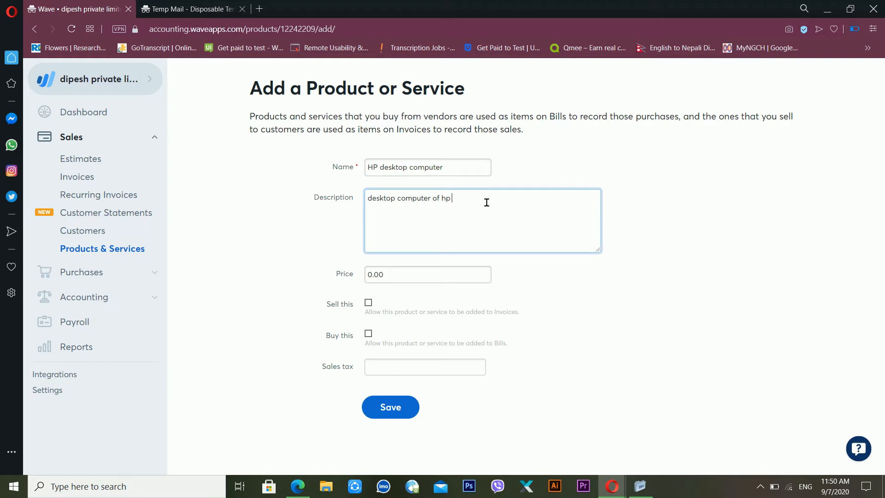
pyautogui.write('with i7 7th generation cpu')
pyautogui.press('Tab')
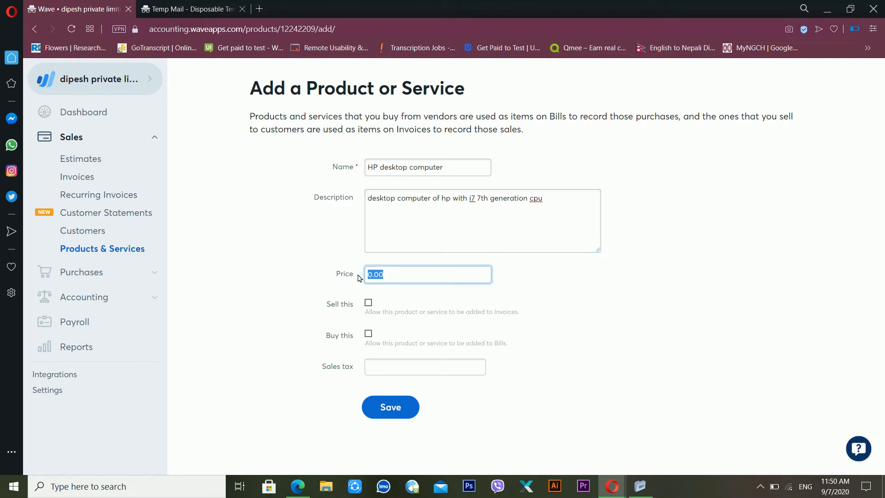
pyautogui.write('95000')
# Step: Make it Sell & Buy with Sales income and Computer – Hardware expense, then save
pyautogui.click(368, 302)
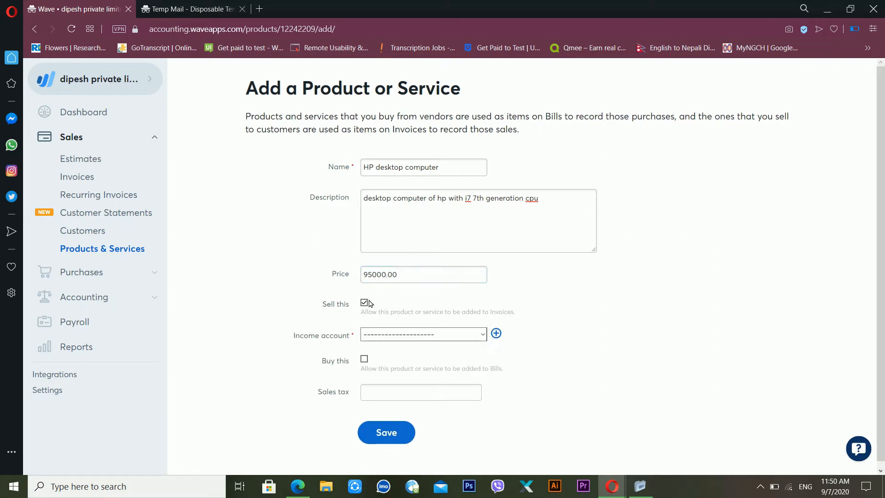
pyautogui.click(376, 340)
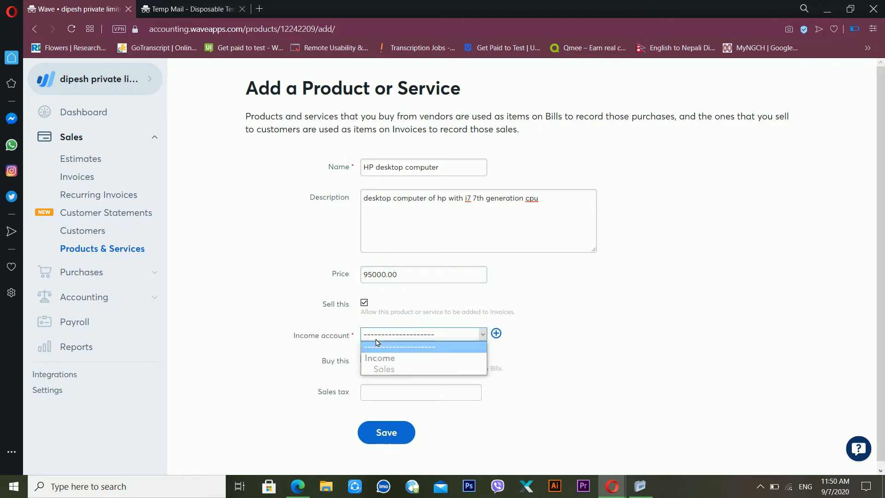
pyautogui.click(384, 369)
pyautogui.click(363, 359)
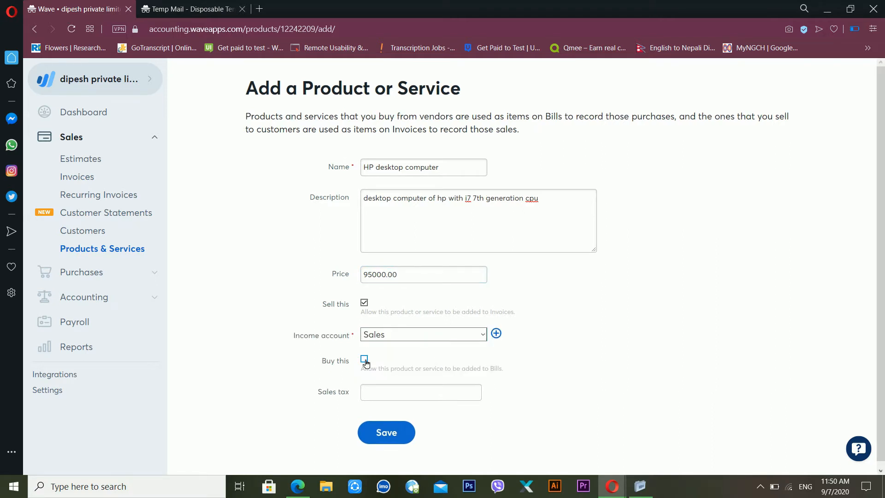
pyautogui.click(441, 390)
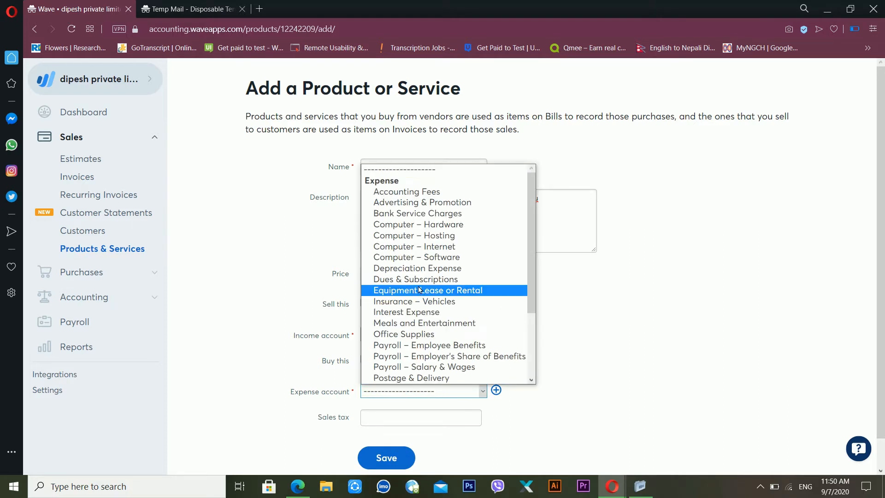
pyautogui.click(444, 225)
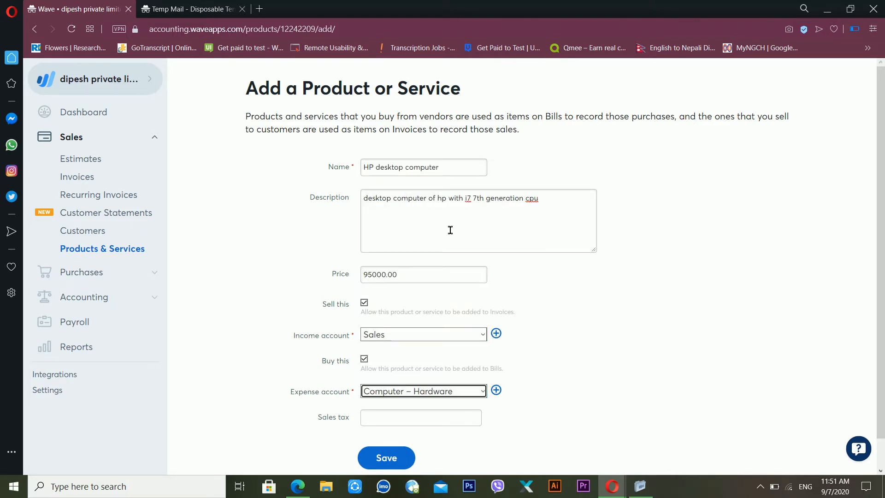
pyautogui.click(385, 467)
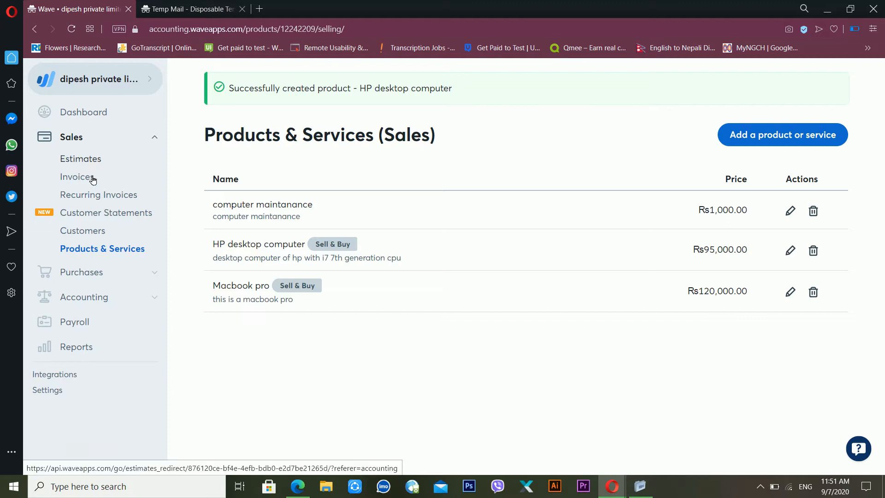
# Step: Go to Sales > Customers, glance at the import options, and start a new customer
pyautogui.click(100, 234)
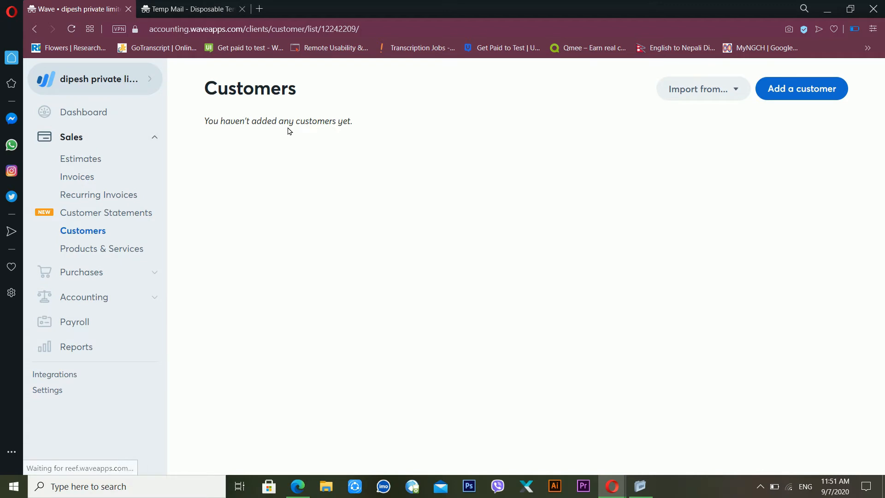
pyautogui.click(715, 88)
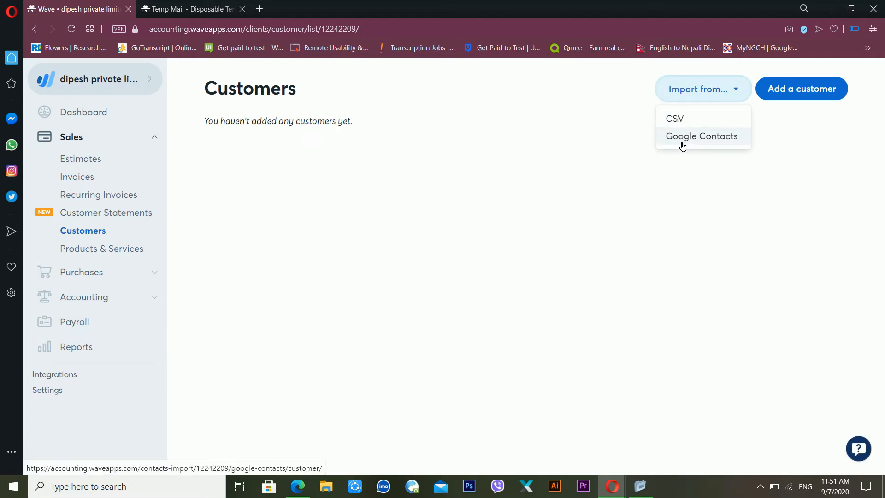
pyautogui.click(559, 145)
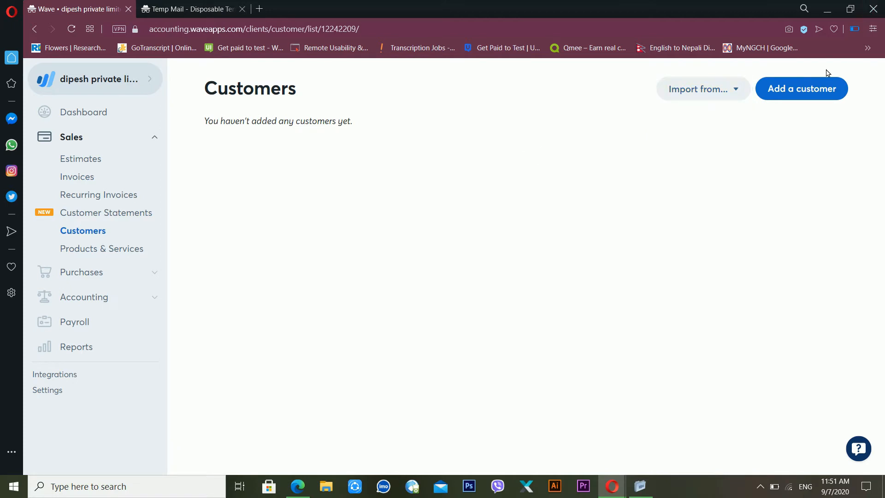
pyautogui.click(806, 88)
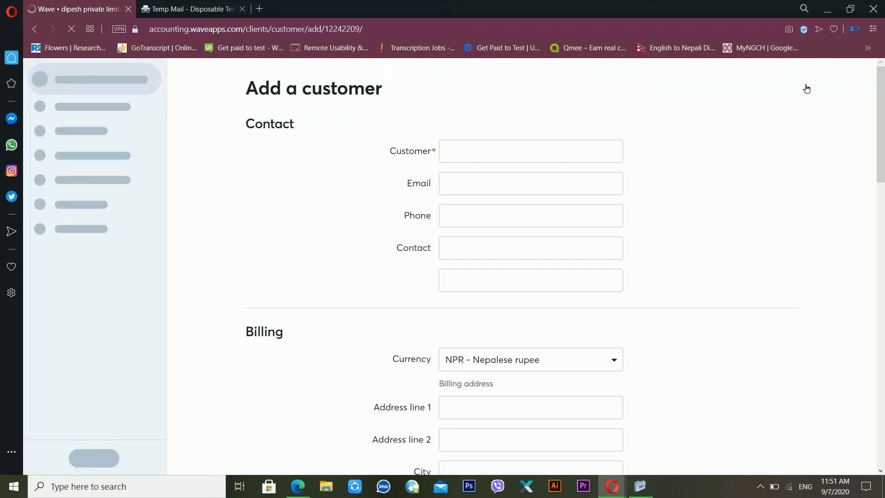
# Step: Enter customer name 'xyz pvt limted' with the company's e-mail address and phone number
pyautogui.click(482, 157)
pyautogui.write('x')
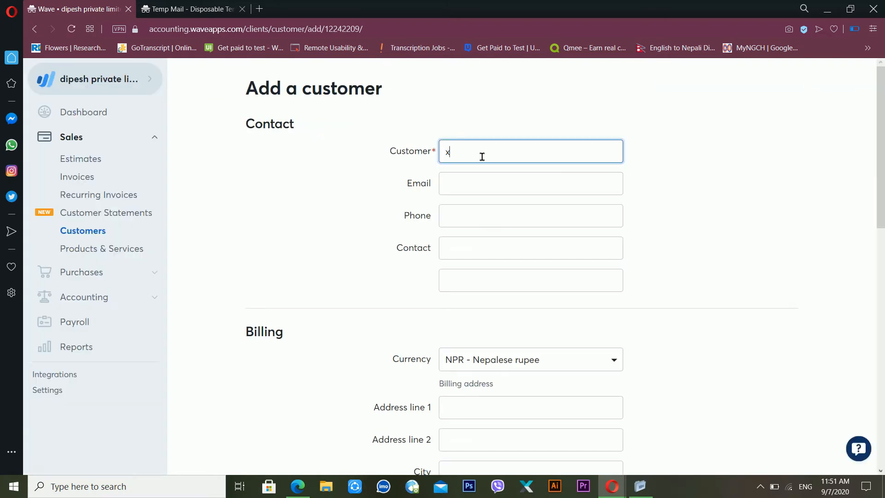
pyautogui.write('yz pvt limted')
pyautogui.click(488, 184)
pyautogui.press('Tab')
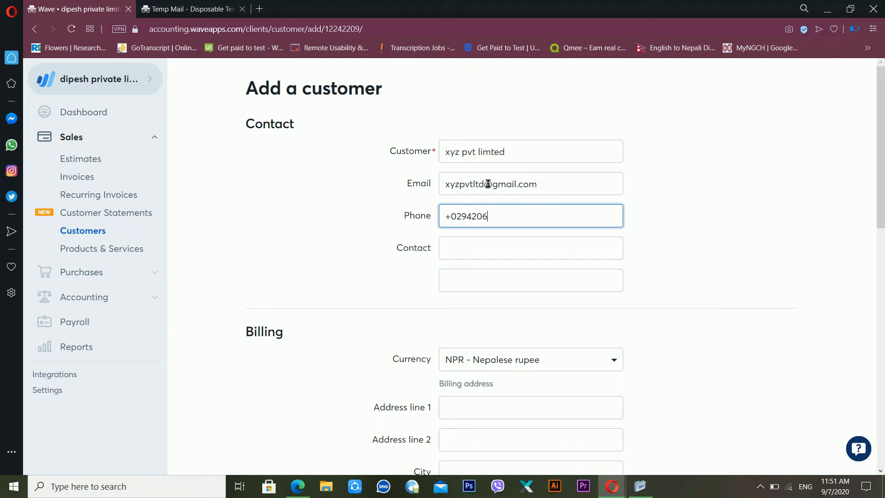
pyautogui.press('BackSpace')
pyautogui.click(502, 244)
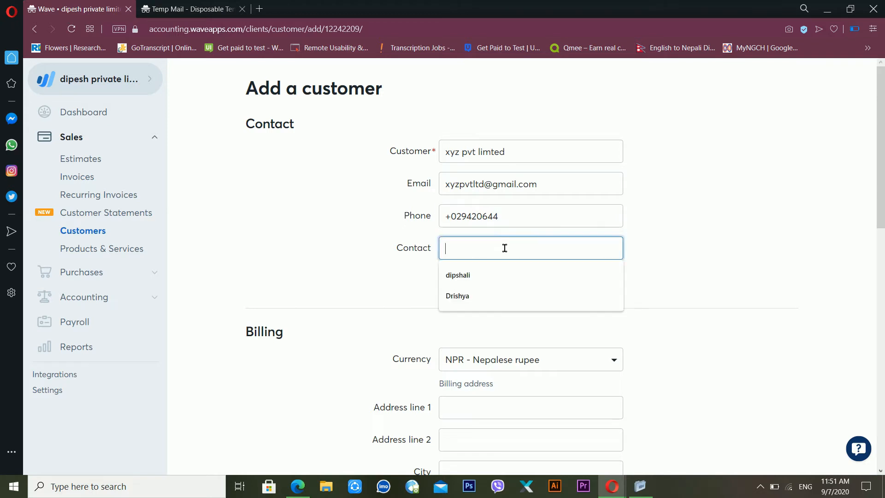
pyautogui.click(646, 233)
pyautogui.moveTo(881, 164); pyautogui.dragTo(882, 223)
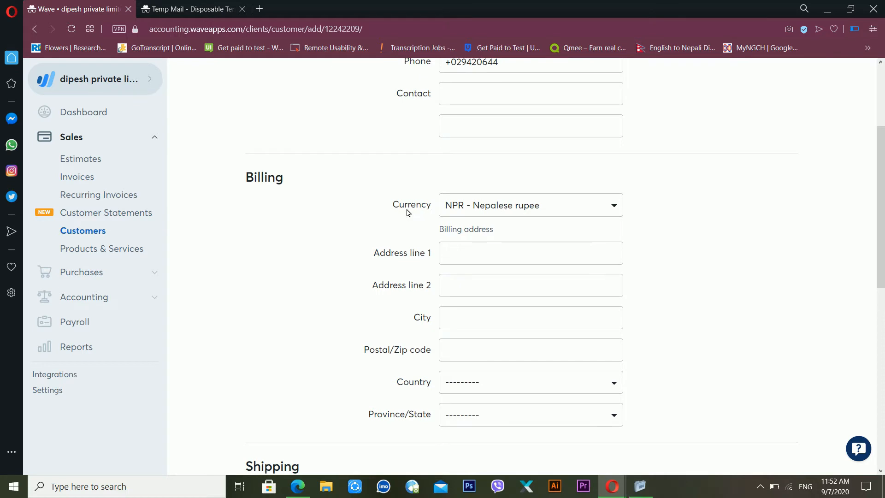
# Step: Enter billing city dhankuta, postal code 57000, country Nepal and province Kosi
pyautogui.click(471, 319)
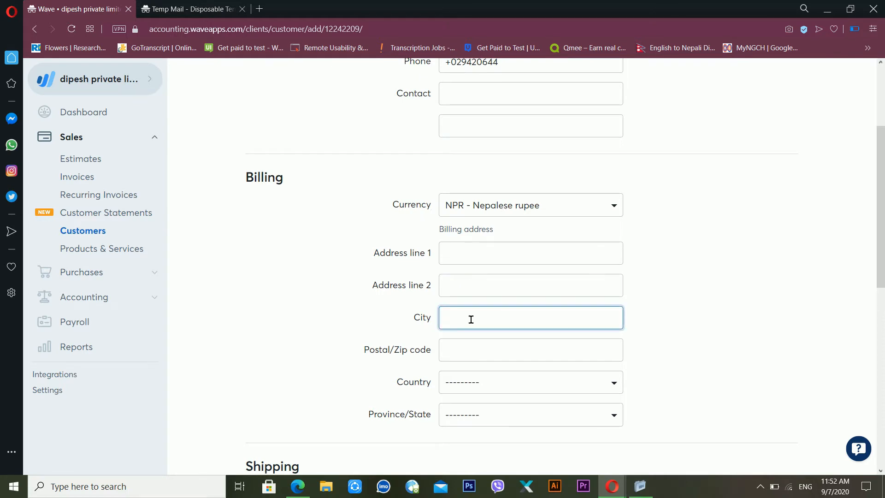
pyautogui.write('dhankuta')
pyautogui.write('5')
pyautogui.press('BackSpace')
pyautogui.press('BackSpace')
pyautogui.click(465, 352)
pyautogui.write('57000')
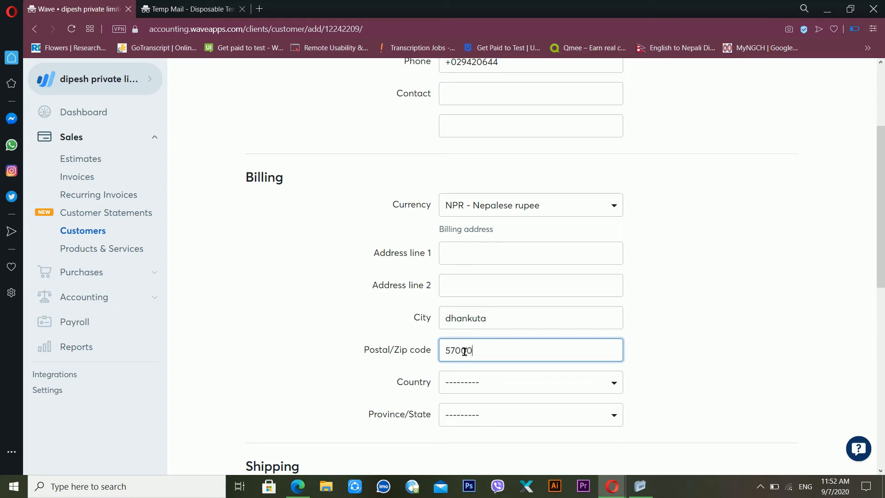
pyautogui.click(472, 384)
pyautogui.write('nepal')
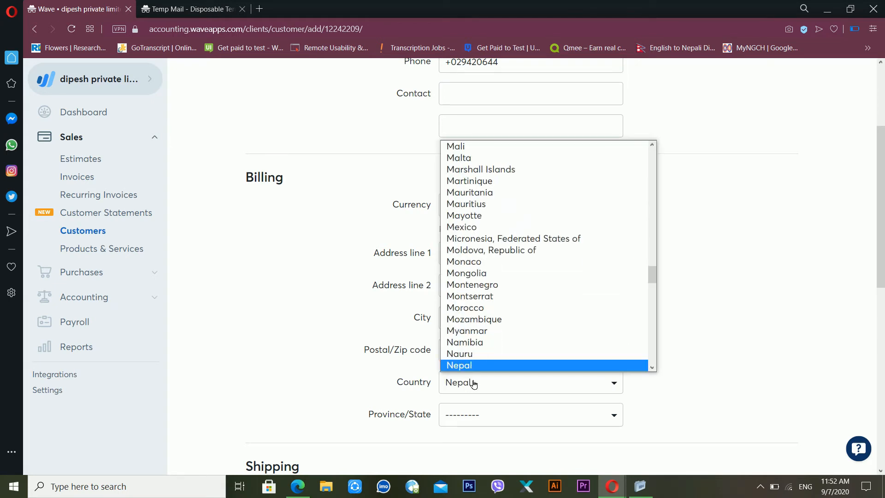
pyautogui.press('Return')
pyautogui.click(477, 411)
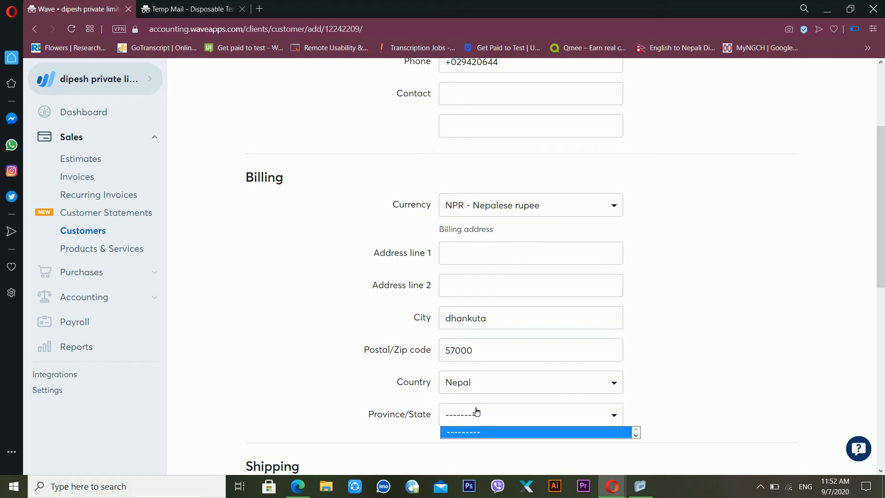
pyautogui.press('k')
pyautogui.press('Return')
# Step: Try the shipping address option and leave it unchecked so no shipping address is kept
pyautogui.moveTo(881, 211); pyautogui.dragTo(880, 244)
pyautogui.doubleClick(682, 264)
pyautogui.moveTo(474, 266); pyautogui.dragTo(435, 297)
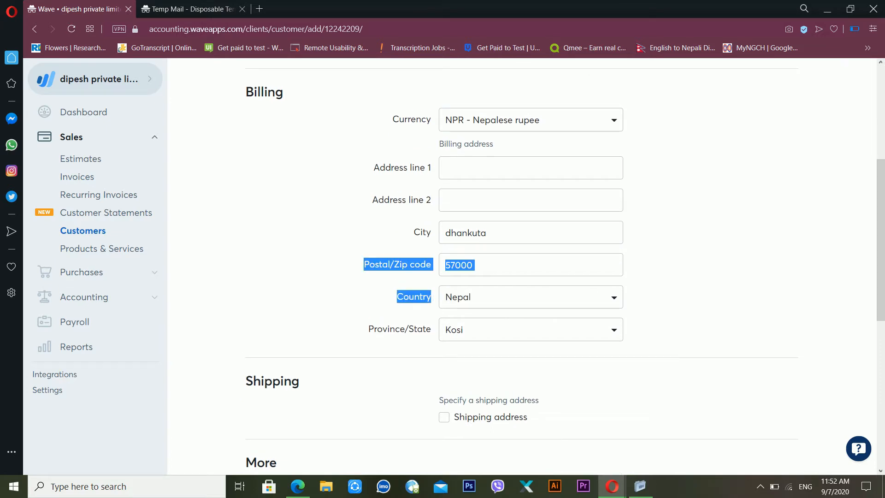
pyautogui.moveTo(880, 269); pyautogui.dragTo(880, 331)
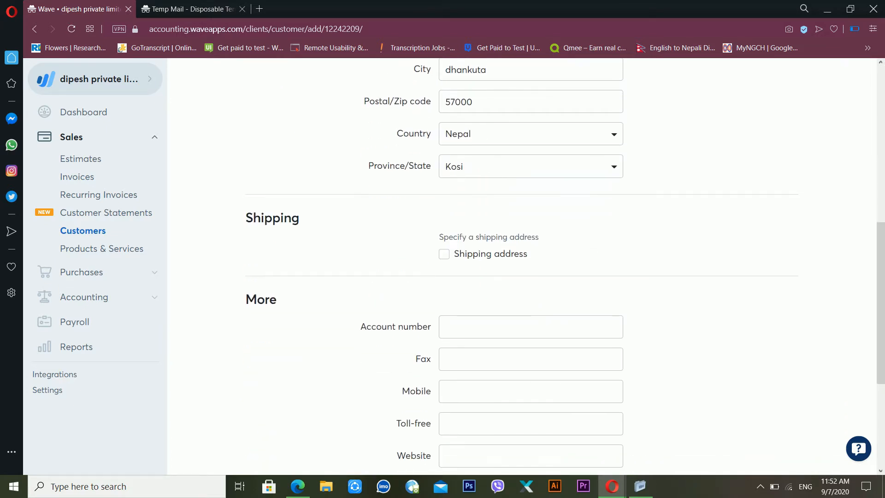
pyautogui.click(445, 254)
pyautogui.click(445, 255)
pyautogui.click(450, 259)
pyautogui.click(450, 261)
pyautogui.scroll(-3, 521, 264)
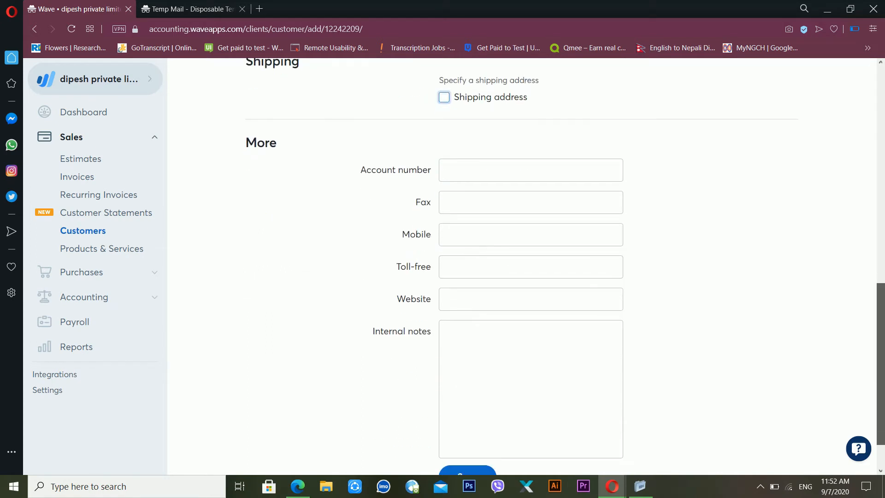
pyautogui.scroll(3, 452, 190)
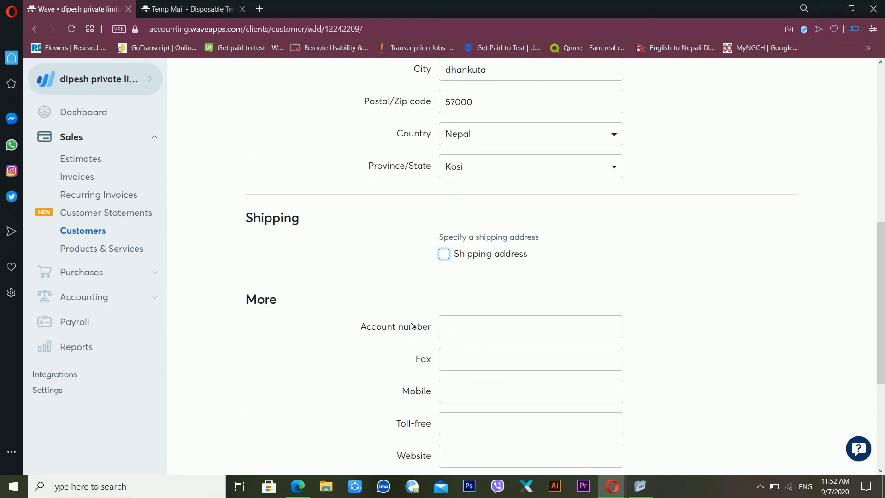
# Step: Check the account number and mobile fields, then save the new customer
pyautogui.click(492, 331)
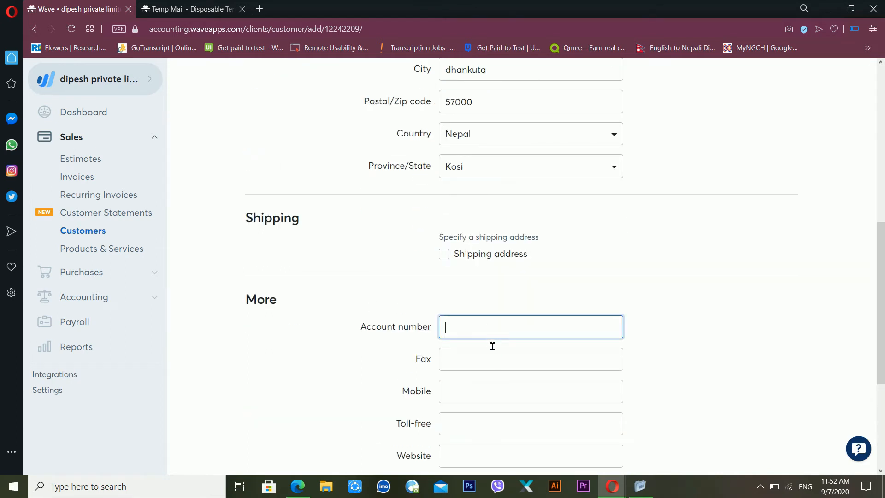
pyautogui.click(493, 395)
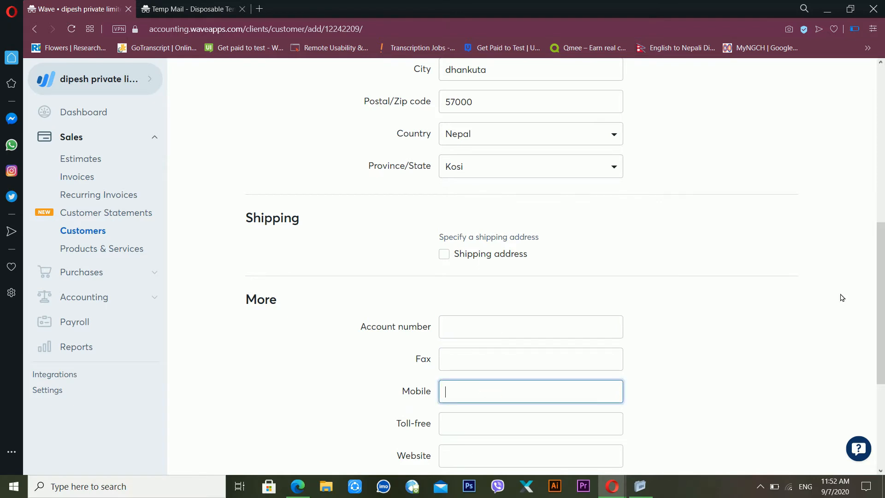
pyautogui.moveTo(433, 327); pyautogui.dragTo(493, 410)
pyautogui.moveTo(879, 364); pyautogui.dragTo(877, 468)
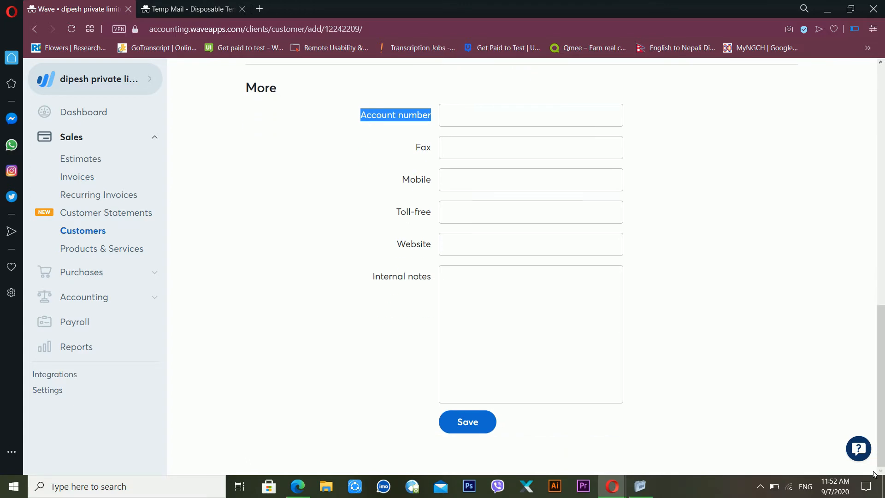
pyautogui.click(474, 420)
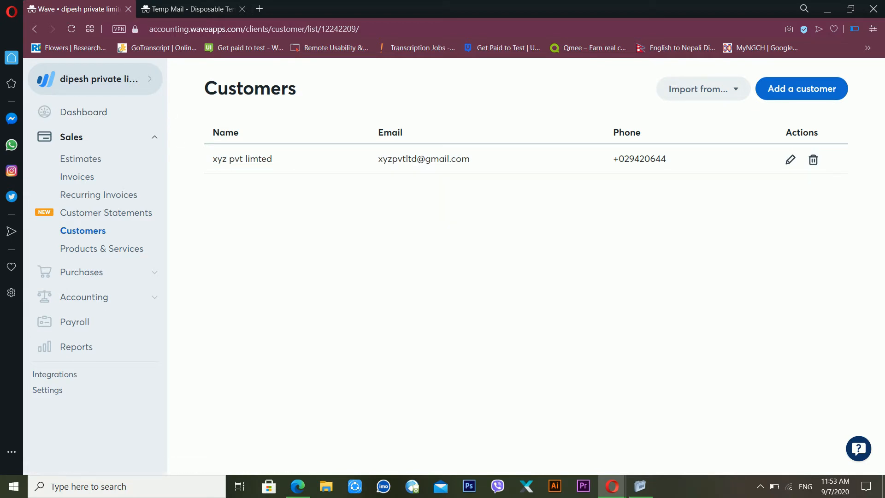
# Step: Expand the Purchases section in the sidebar
pyautogui.click(112, 269)
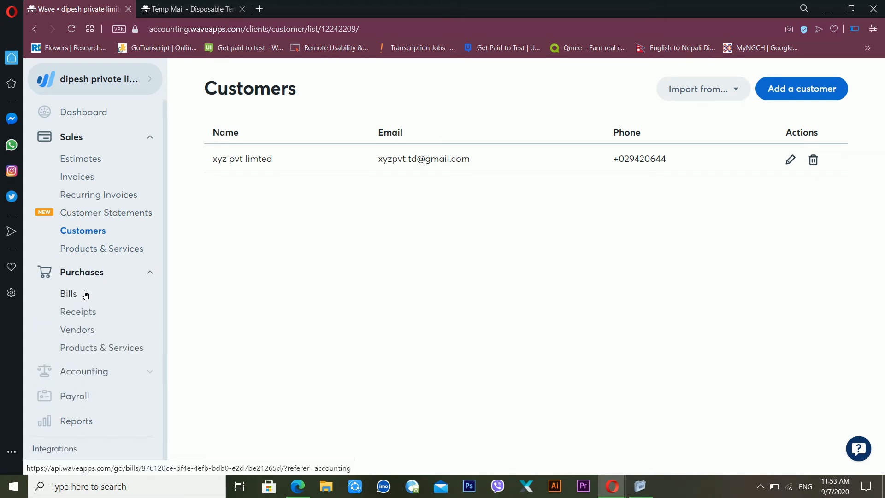
# Step: Visit Receipts, cancel a receipt upload, then go to the empty Bills page
pyautogui.click(85, 315)
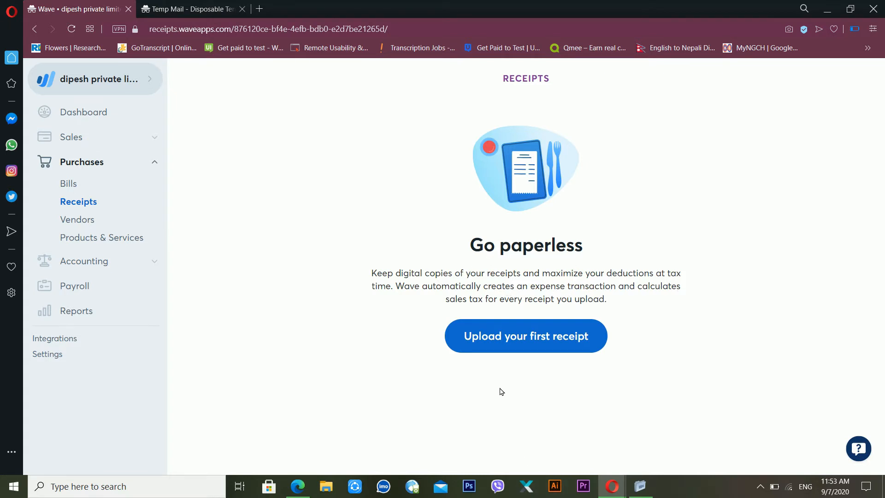
pyautogui.click(490, 339)
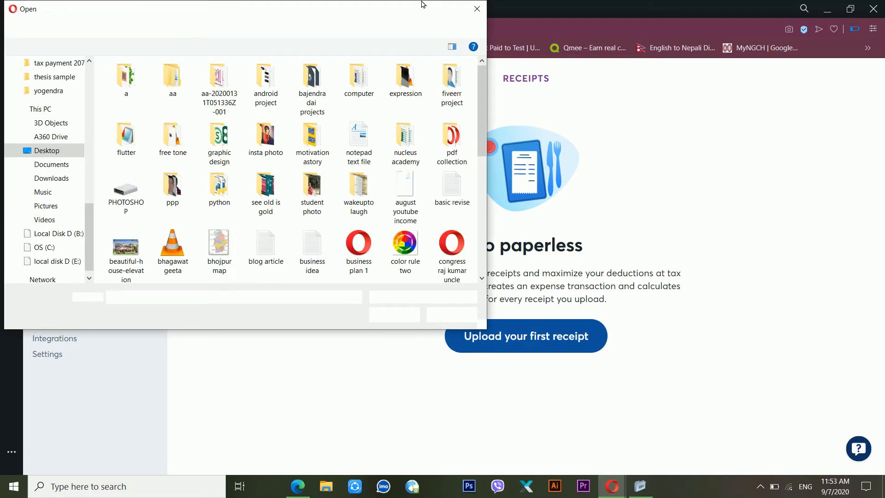
pyautogui.click(477, 9)
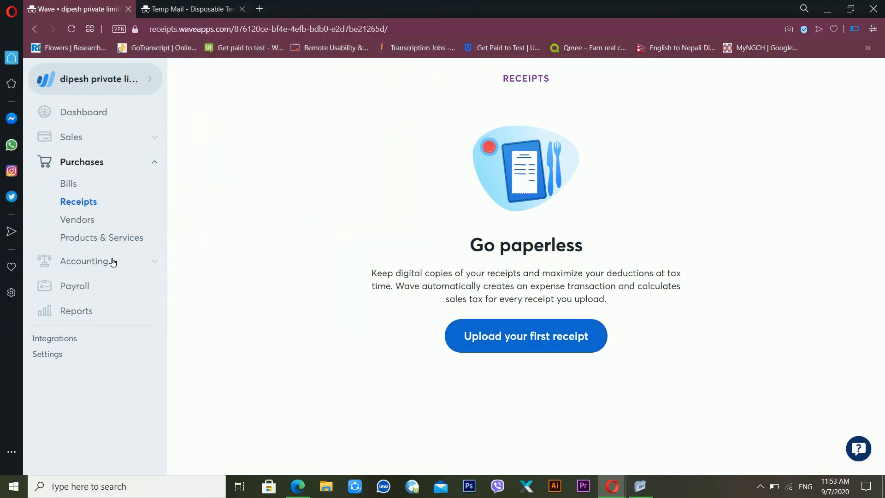
pyautogui.click(84, 184)
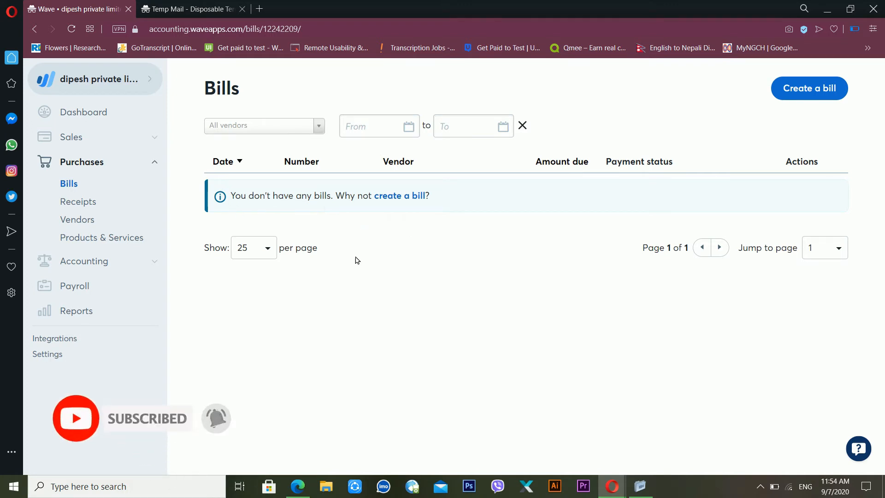
# Step: Start a new bill for the existing vendor with bill number 1
pyautogui.click(803, 94)
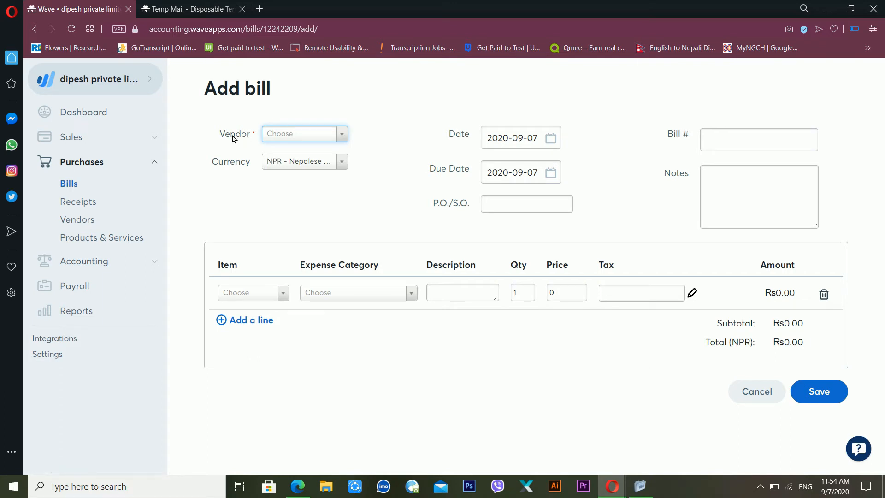
pyautogui.click(310, 134)
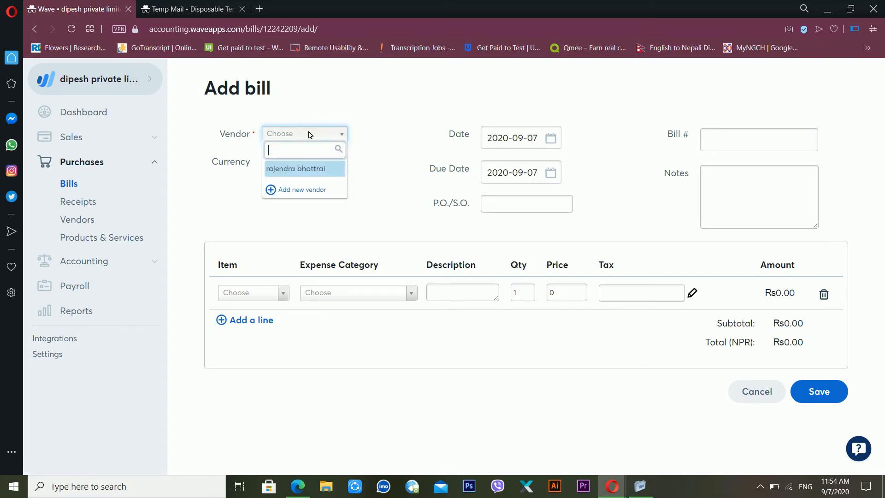
pyautogui.click(312, 170)
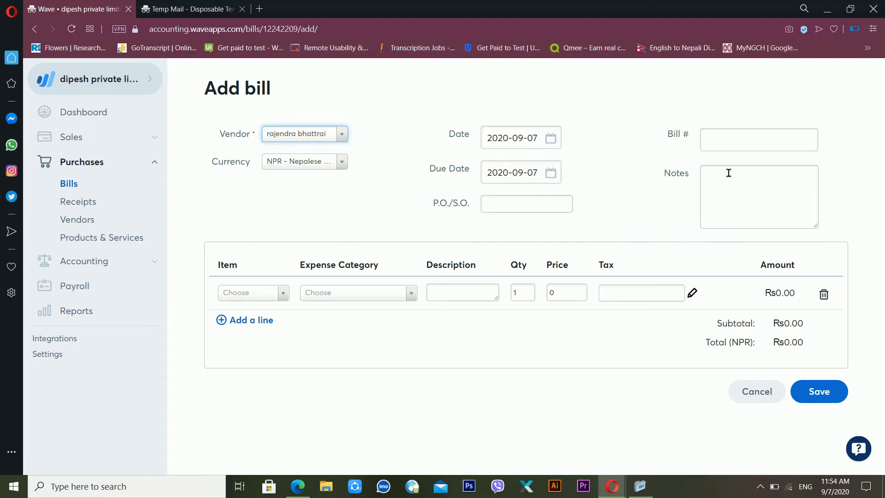
pyautogui.click(753, 146)
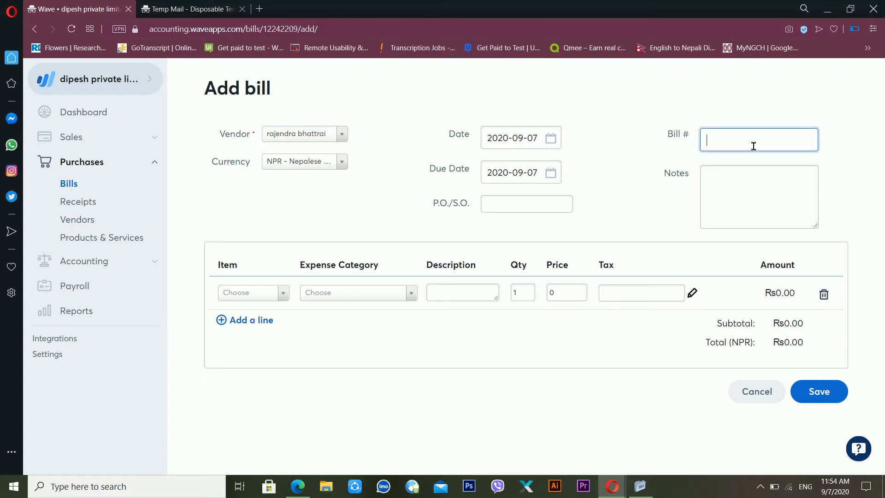
pyautogui.click(740, 193)
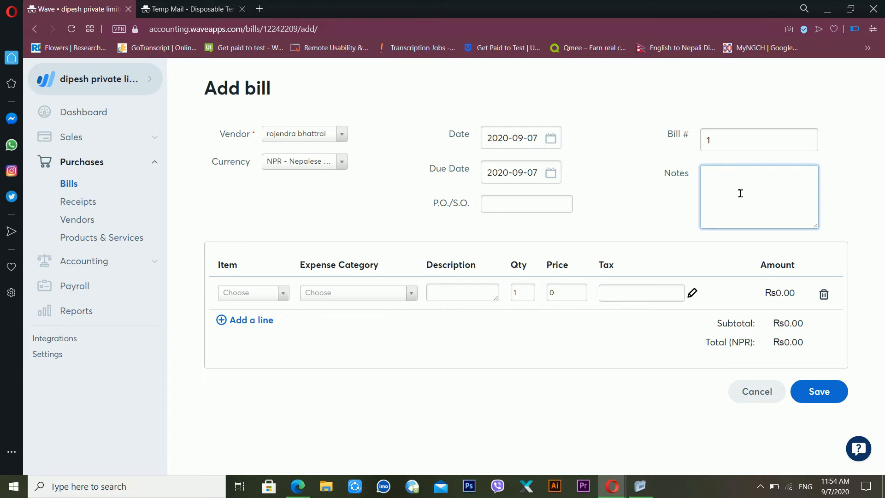
pyautogui.click(547, 203)
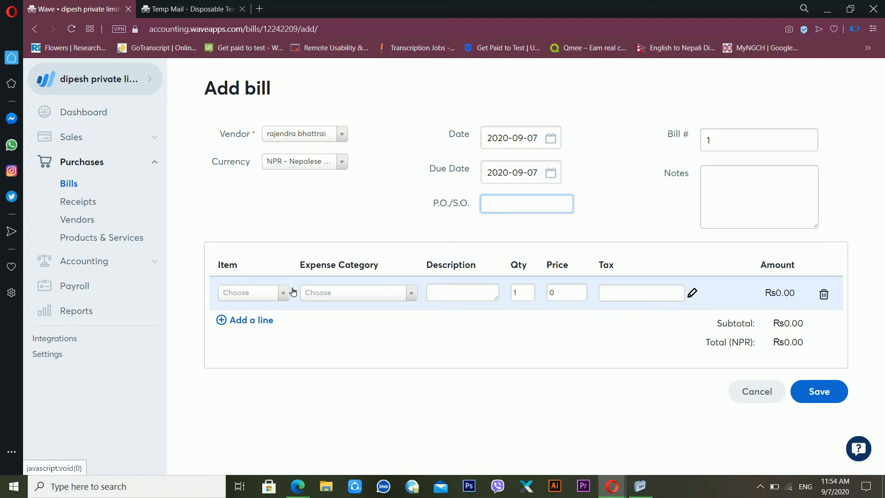
# Step: Add an HP desktop computer line at 95000 and begin creating a new tax for it
pyautogui.click(263, 297)
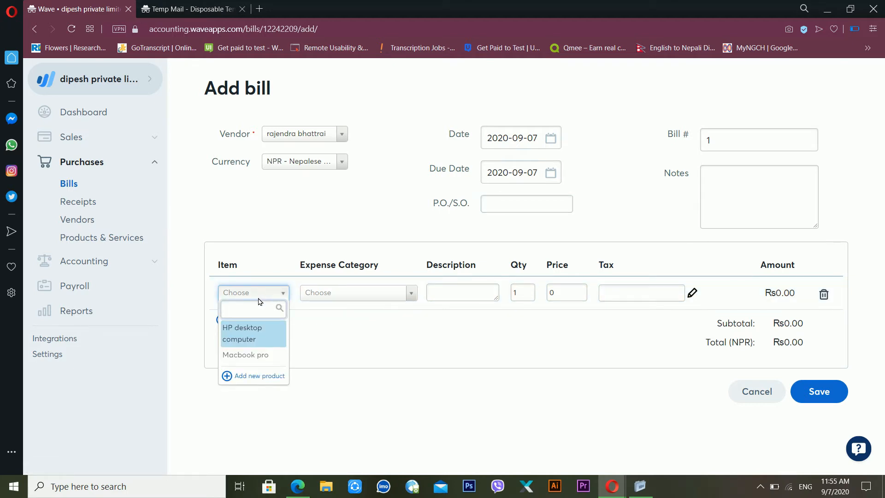
pyautogui.click(257, 333)
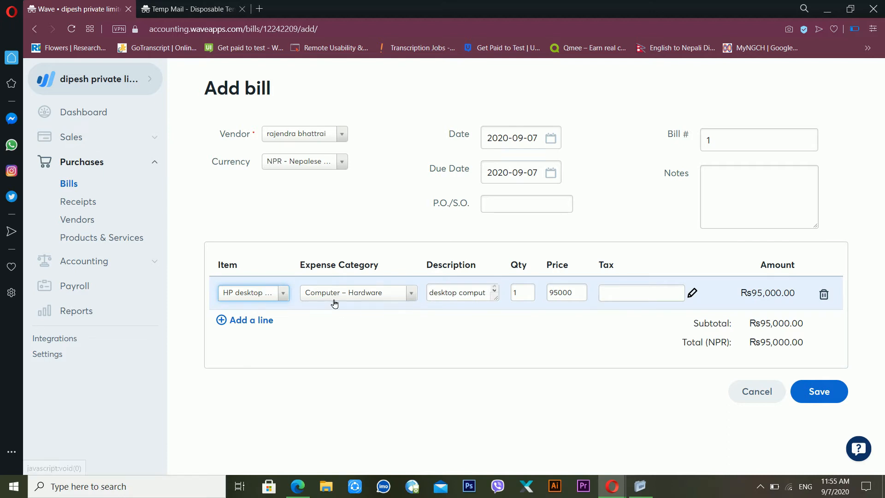
pyautogui.click(616, 296)
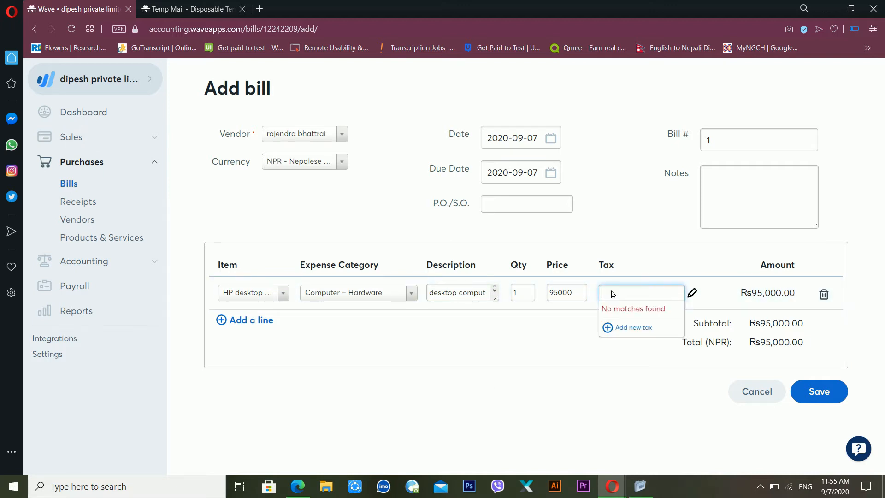
pyautogui.click(620, 327)
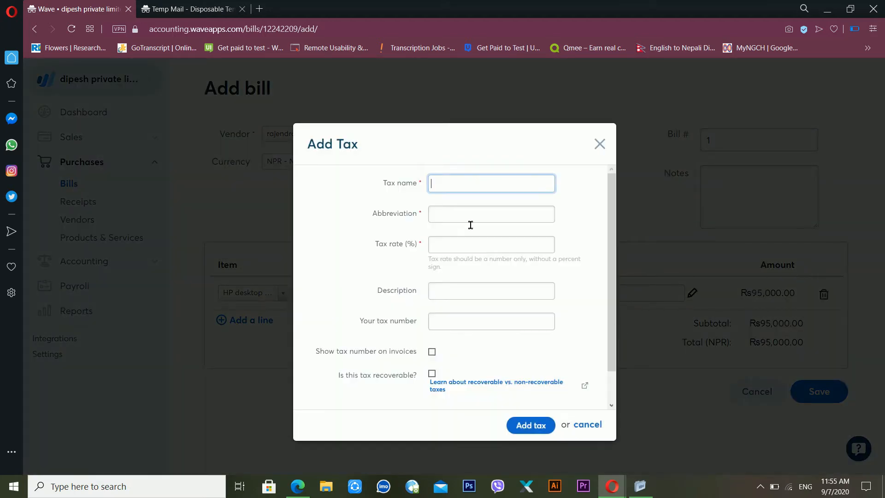
# Step: Create a 15% VAT tax with description 'Income tax for government' and its tax number
pyautogui.press('Tab')
pyautogui.press('Tab')
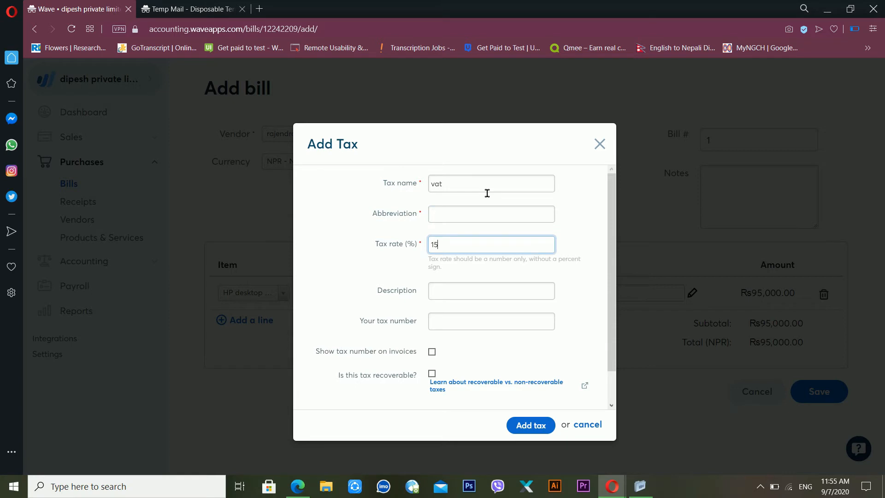
pyautogui.click(480, 293)
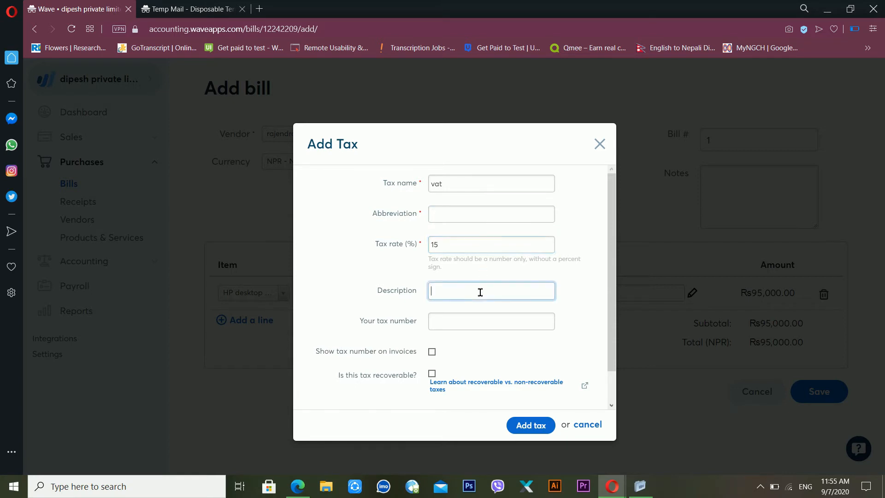
pyautogui.write('Income tax for government')
pyautogui.click(466, 328)
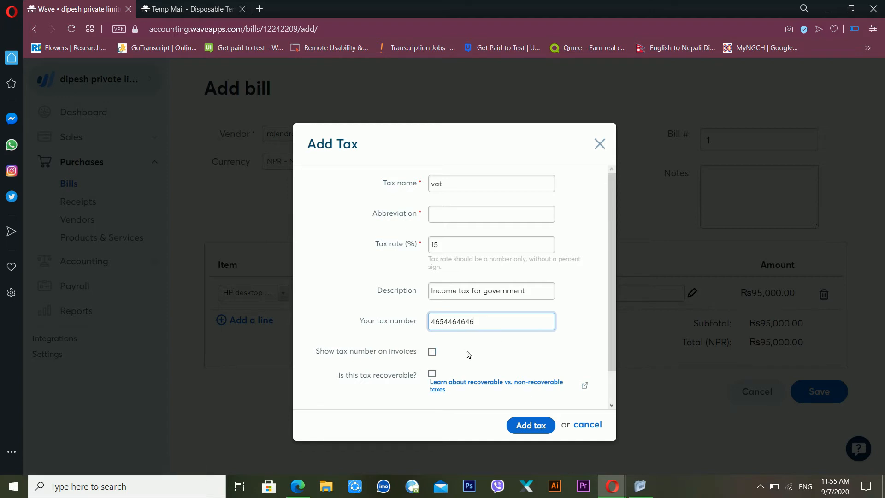
pyautogui.click(537, 425)
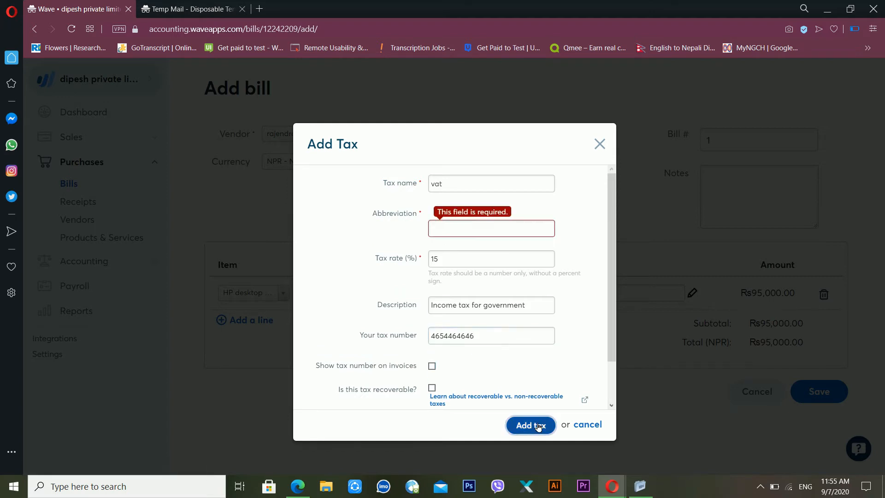
pyautogui.click(470, 241)
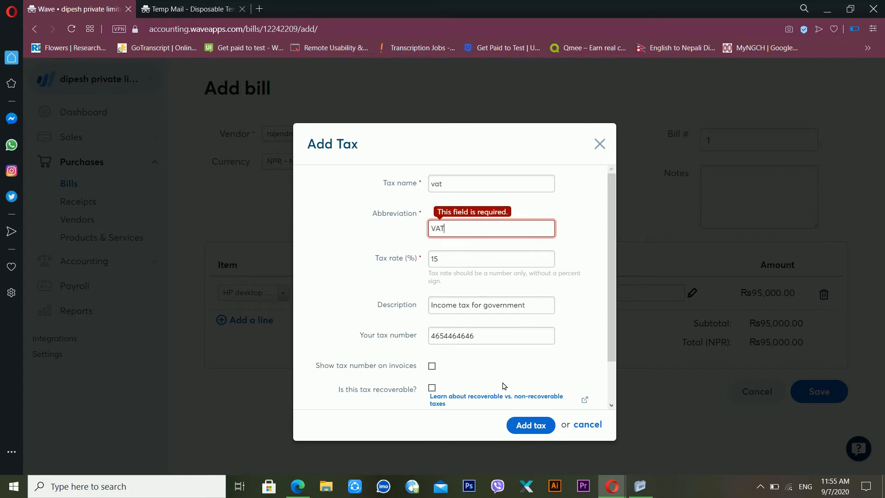
pyautogui.click(536, 425)
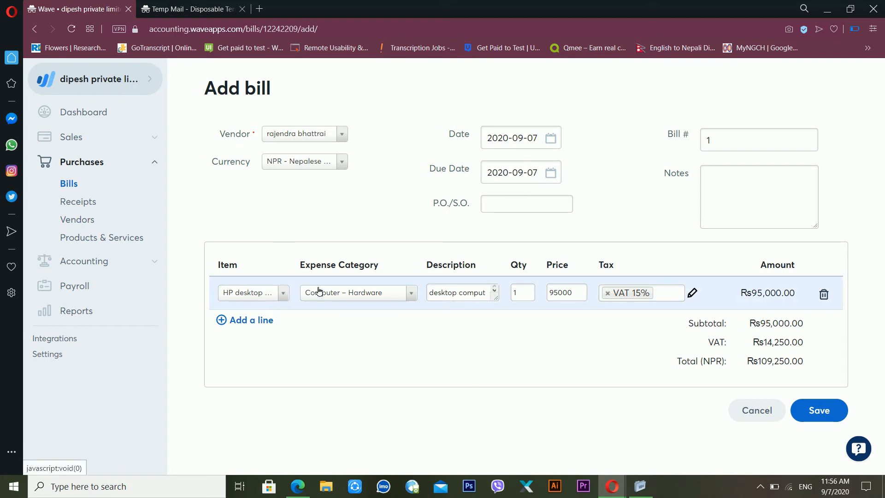
# Step: Set the HP desktop quantity to 100, remove an extra empty line, and save bill 1
pyautogui.click(515, 292)
pyautogui.doubleClick(516, 293)
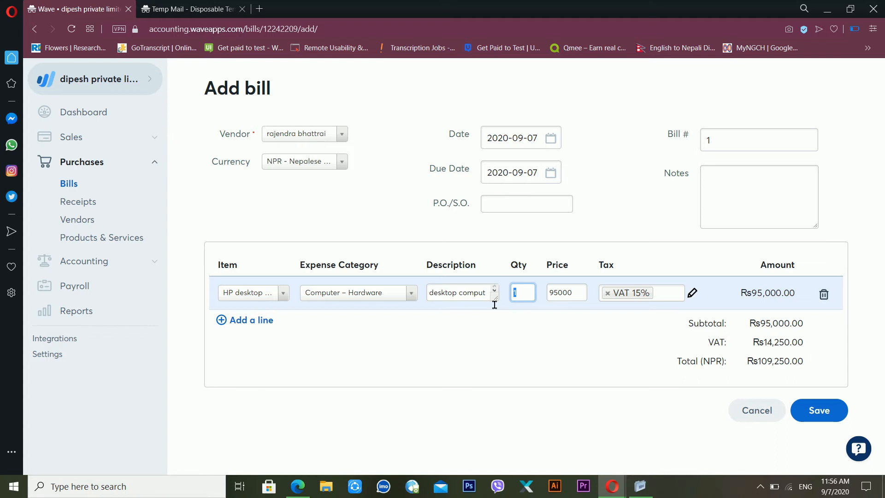
pyautogui.write('100')
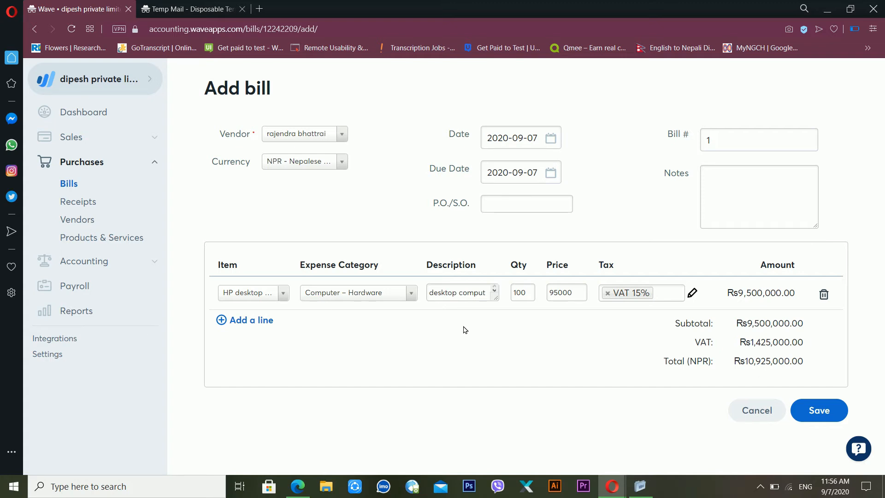
pyautogui.click(271, 326)
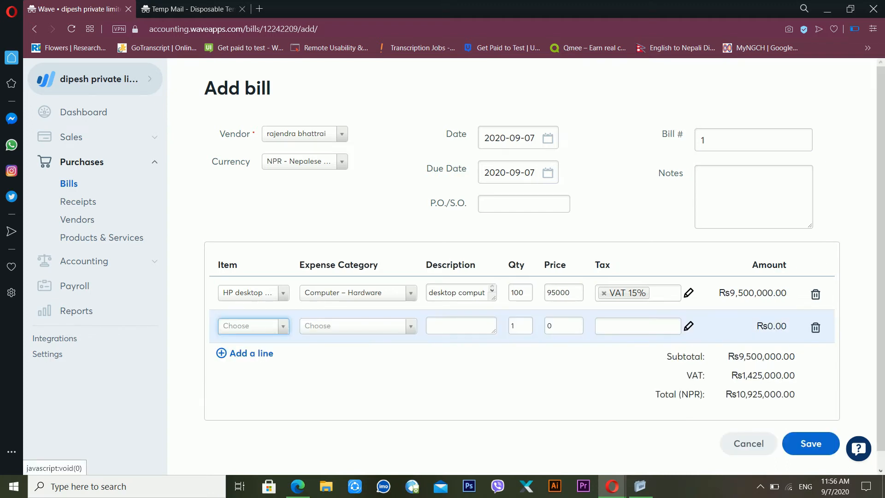
pyautogui.click(815, 328)
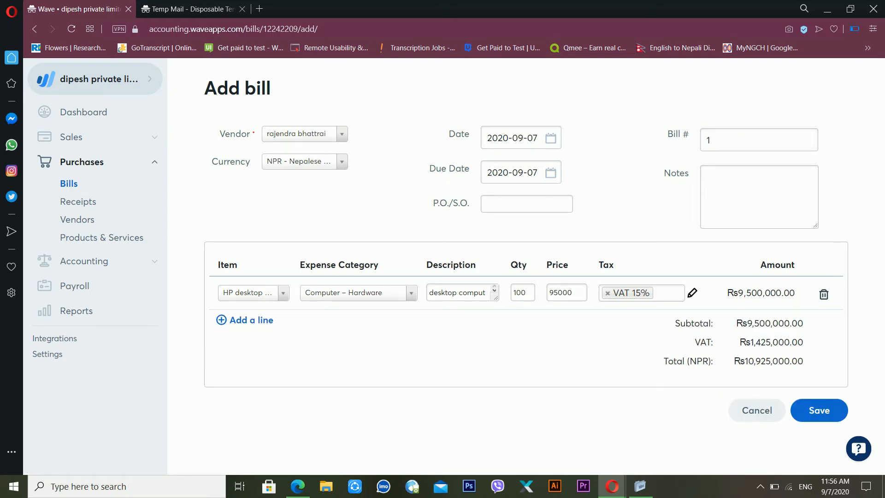
pyautogui.click(819, 410)
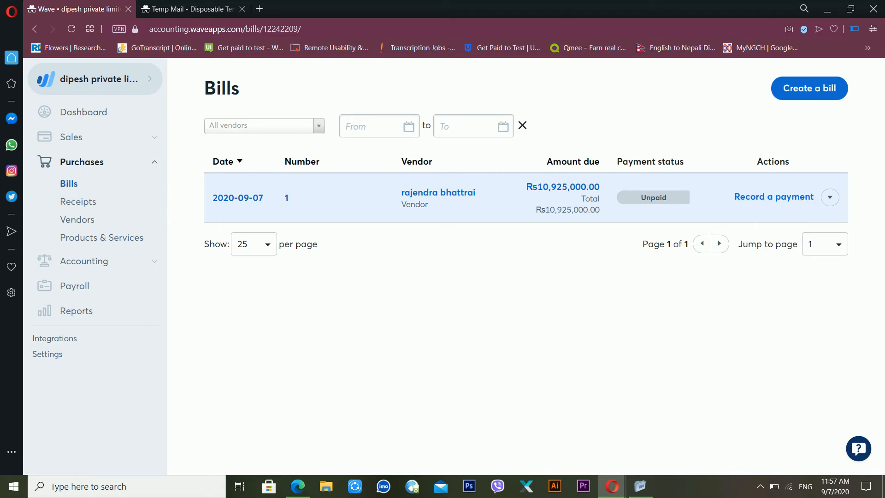
# Step: Record a Rs10,925,000.00 Cash payment on bill 1 with memo 'payment made to my vender'
pyautogui.click(779, 197)
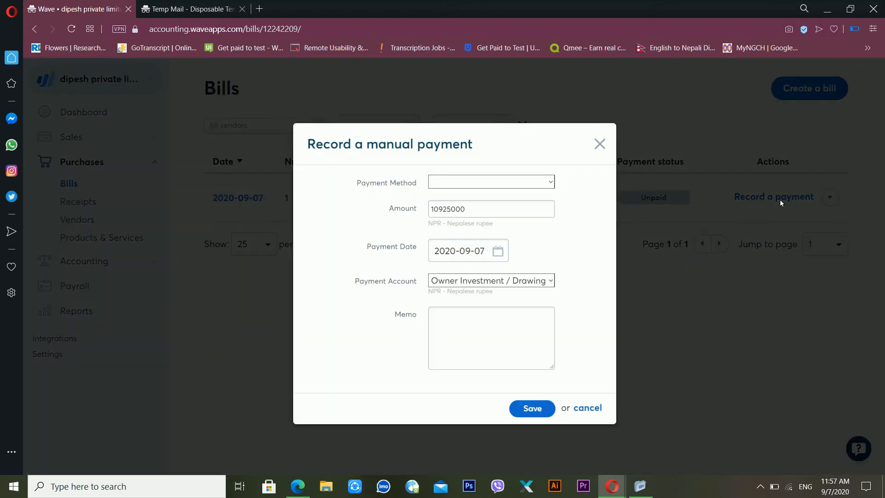
pyautogui.click(490, 186)
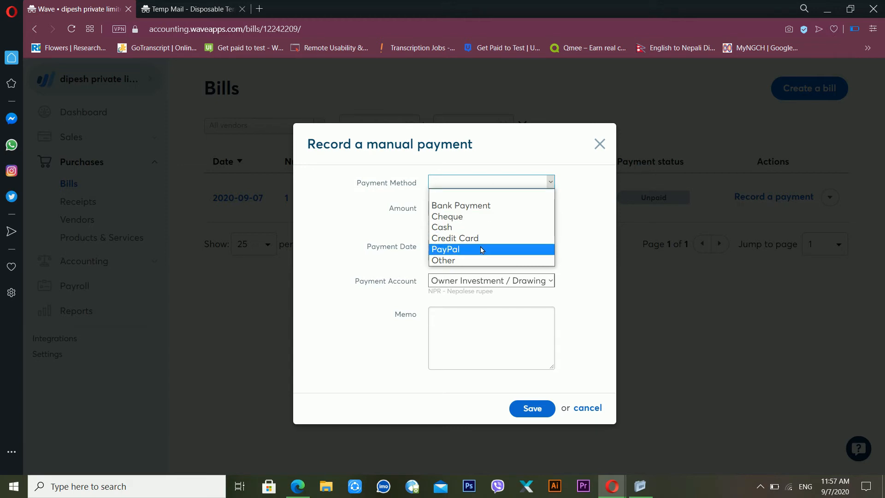
pyautogui.click(465, 228)
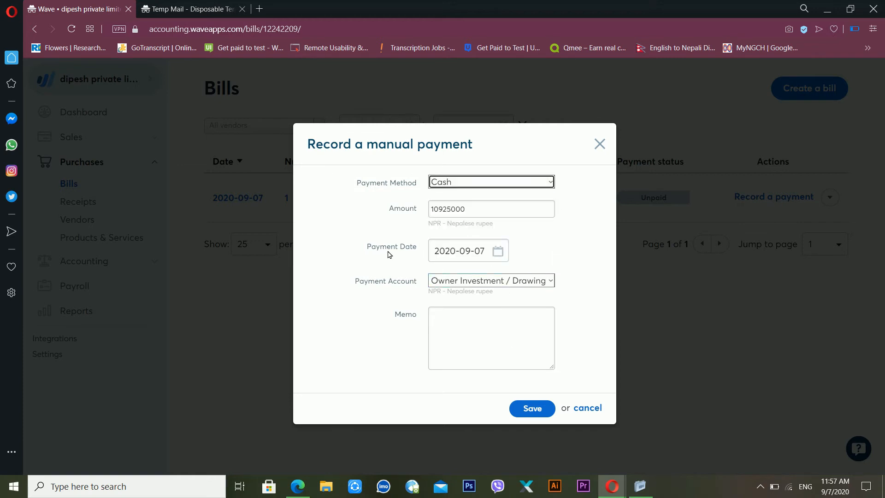
pyautogui.click(456, 342)
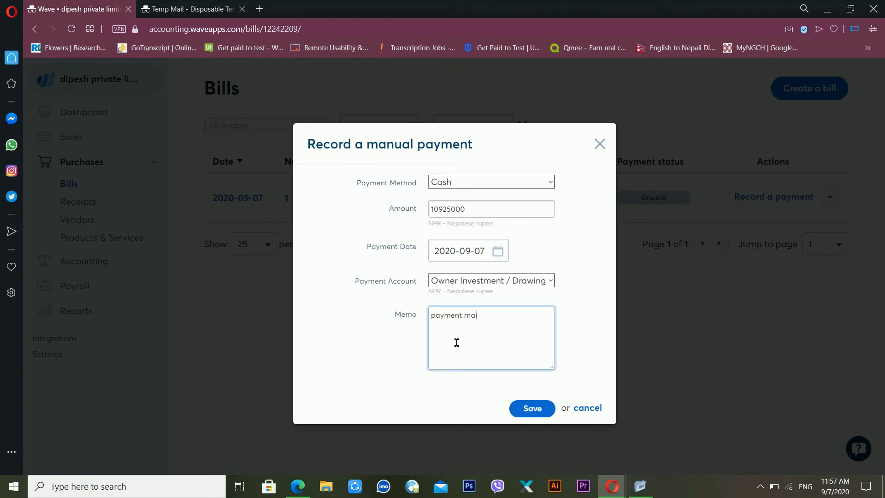
pyautogui.write('payment made to my vender')
pyautogui.click(545, 408)
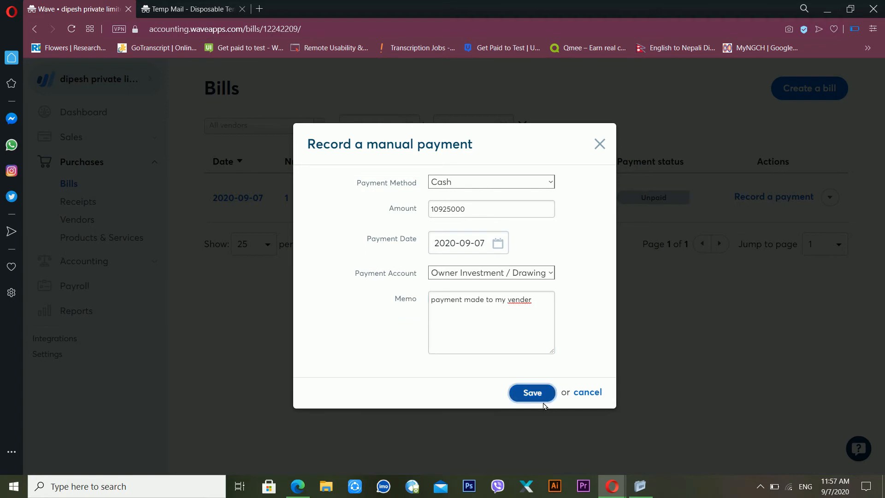
pyautogui.click(542, 394)
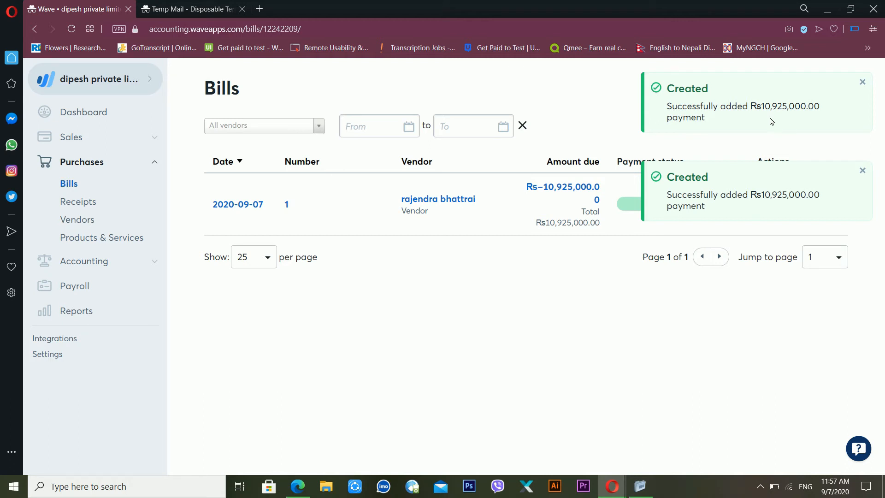
# Step: Dismiss both payment confirmations and expand the Sales section to reach Estimates
pyautogui.click(861, 171)
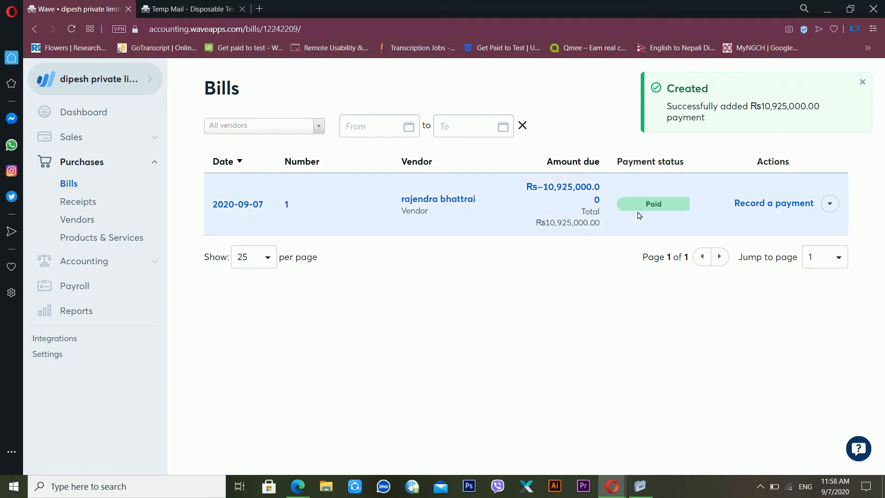
pyautogui.click(862, 82)
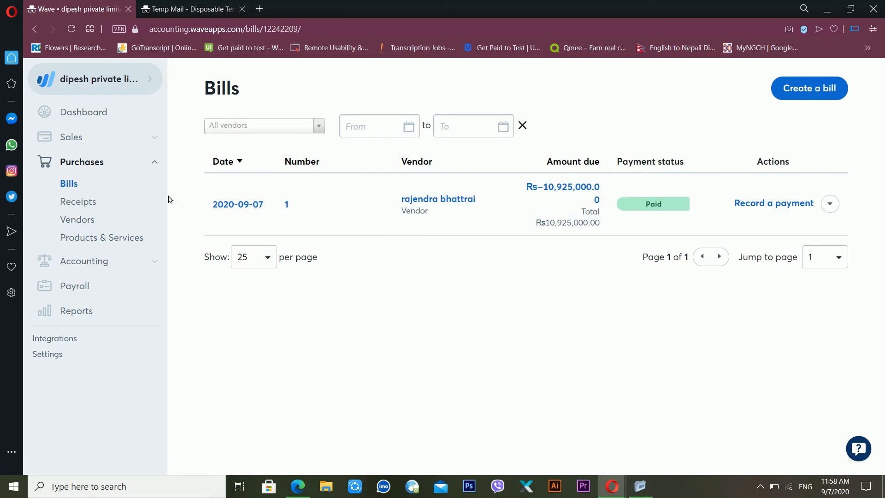
pyautogui.click(107, 147)
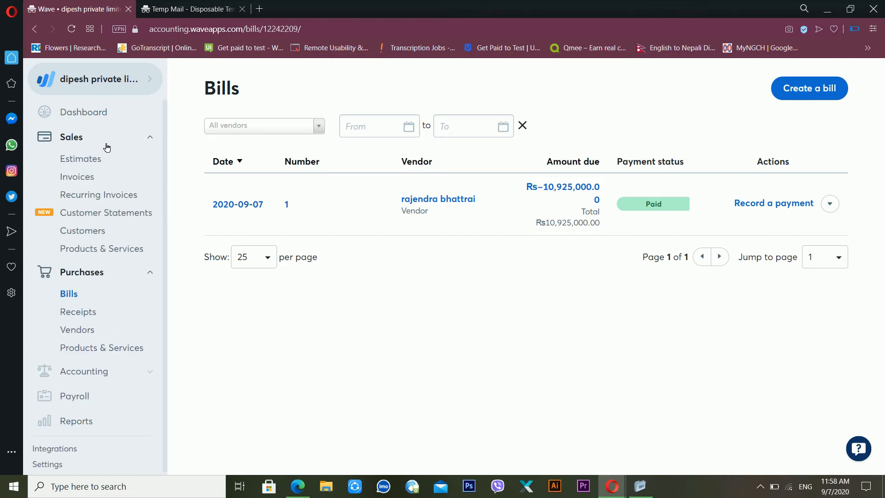
pyautogui.click(89, 166)
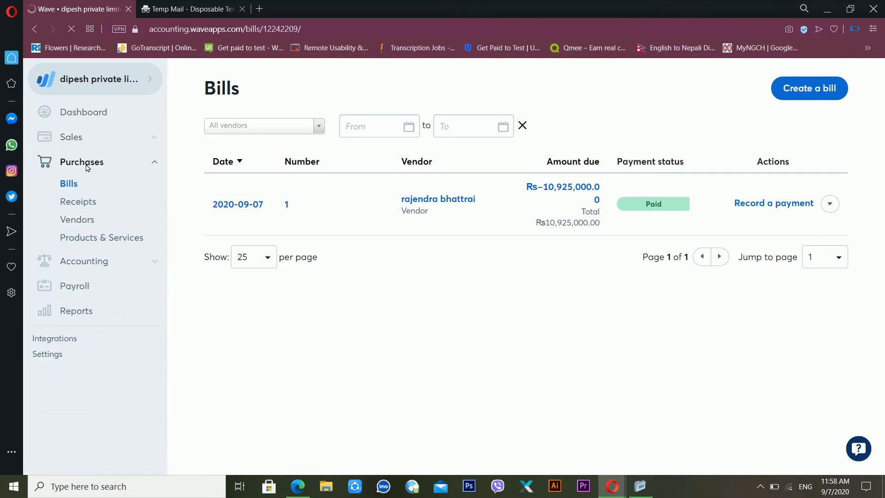
pyautogui.click(94, 145)
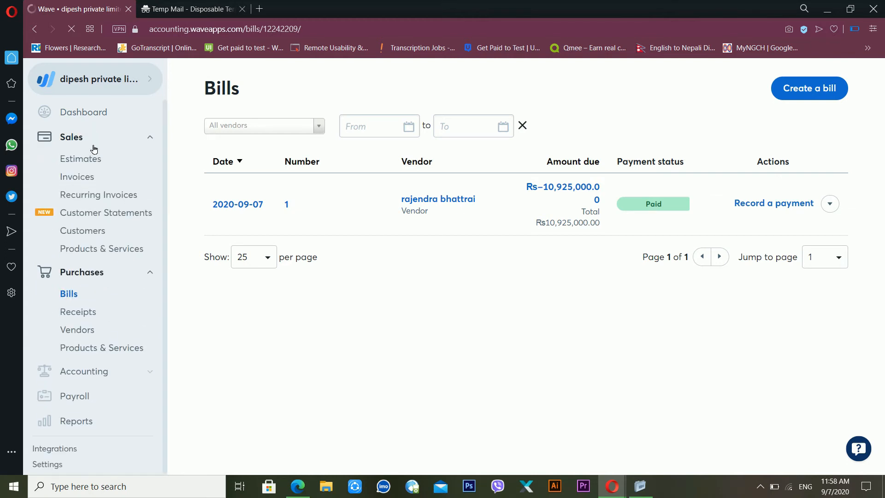
pyautogui.click(92, 165)
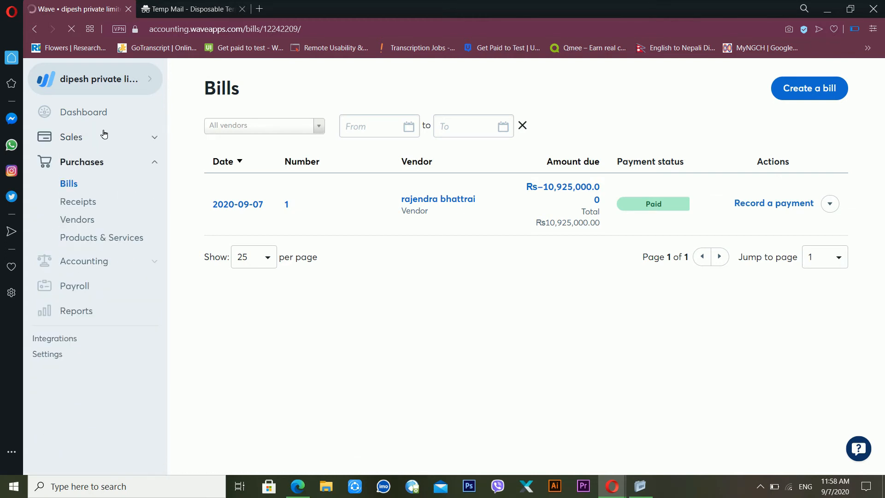
pyautogui.click(102, 135)
# Step: Start a new estimate billed to customer xyz pvt limted
pyautogui.click(96, 160)
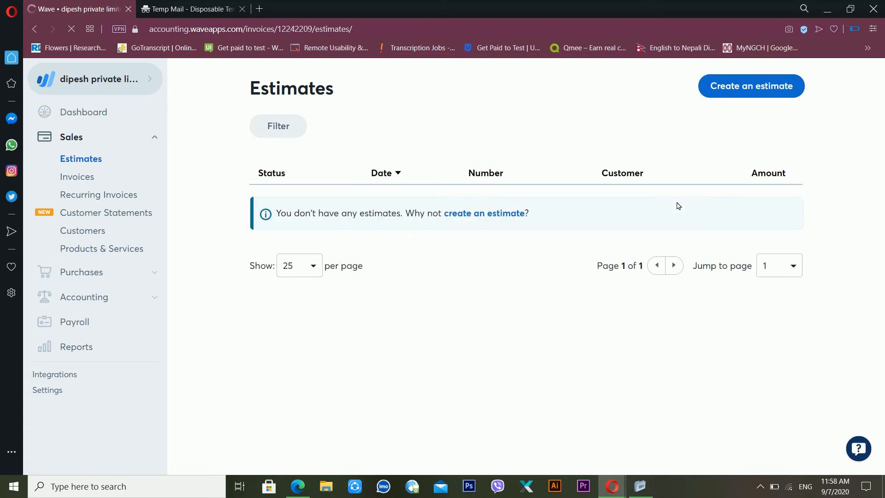
pyautogui.click(753, 95)
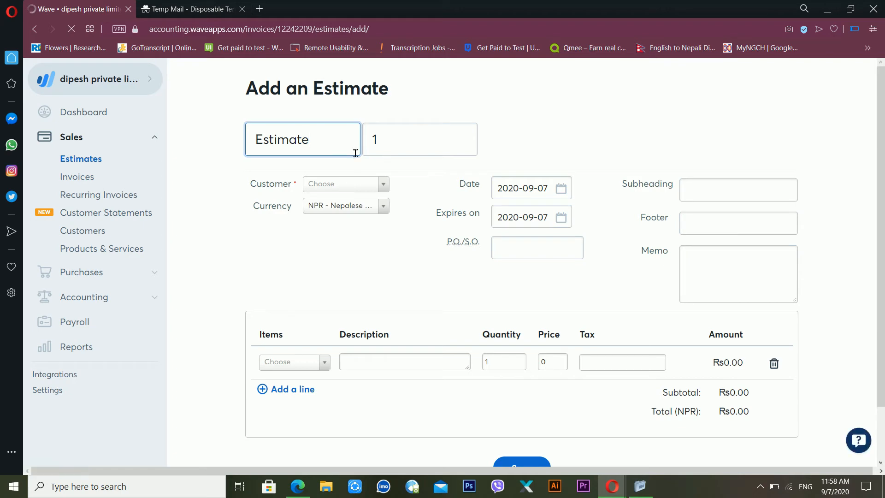
pyautogui.click(394, 147)
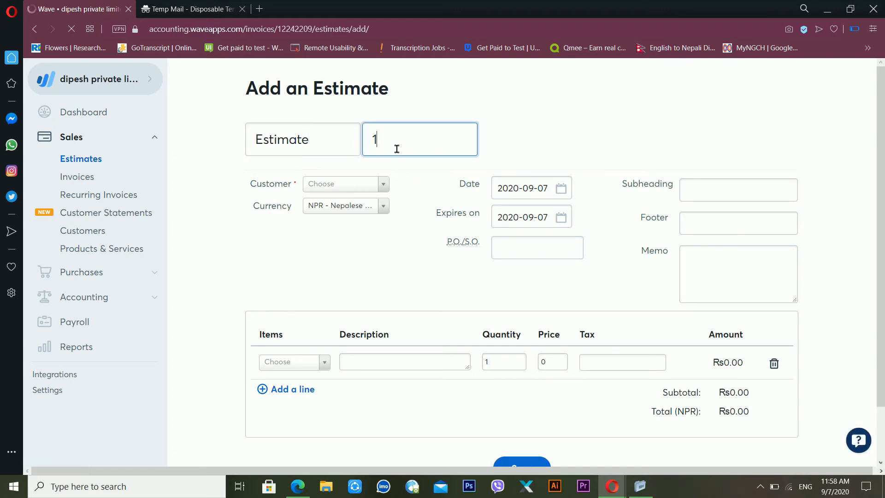
pyautogui.click(354, 184)
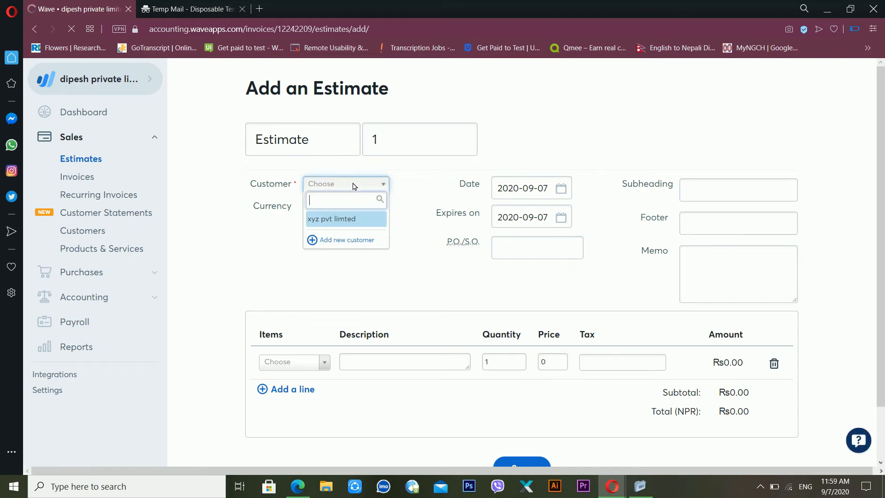
pyautogui.click(347, 218)
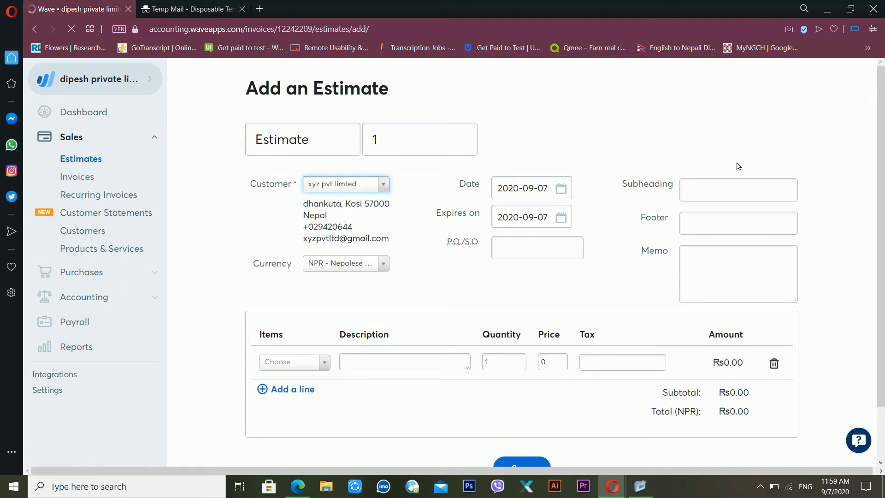
pyautogui.click(718, 201)
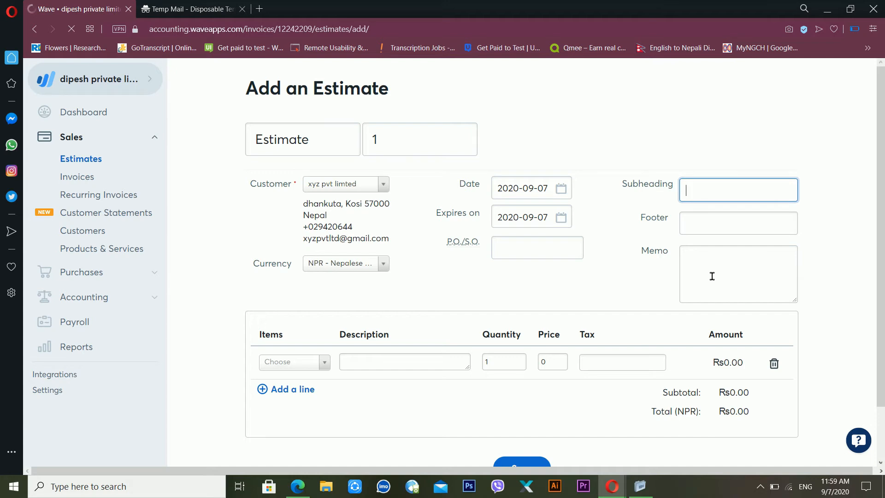
pyautogui.scroll(-1, 881, 200)
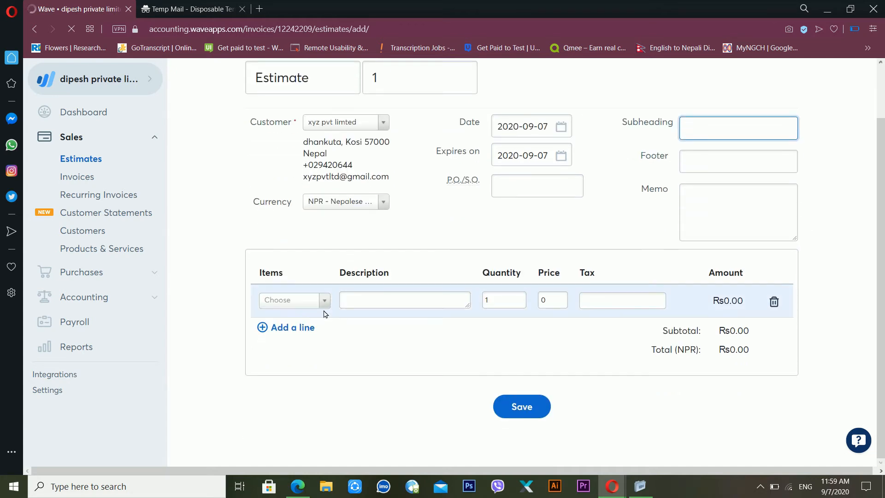
# Step: Add one HP desktop computer at 100000 with VAT 15% and save the estimate
pyautogui.click(295, 302)
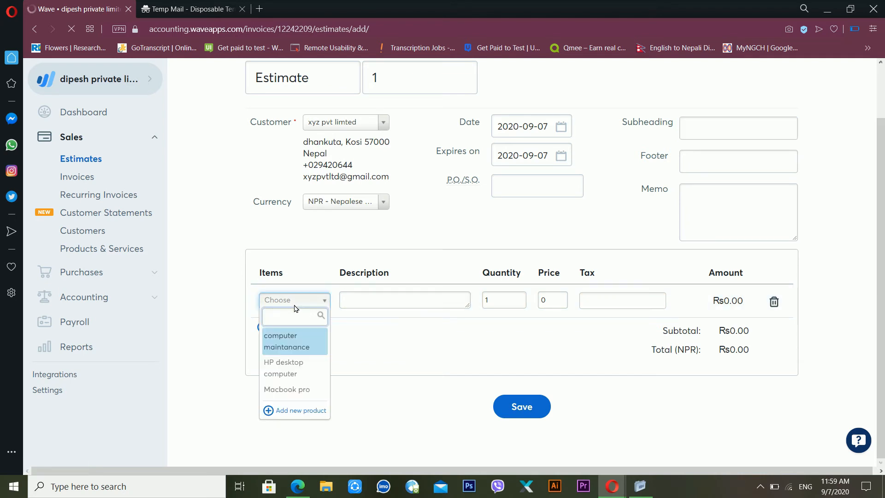
pyautogui.click(288, 374)
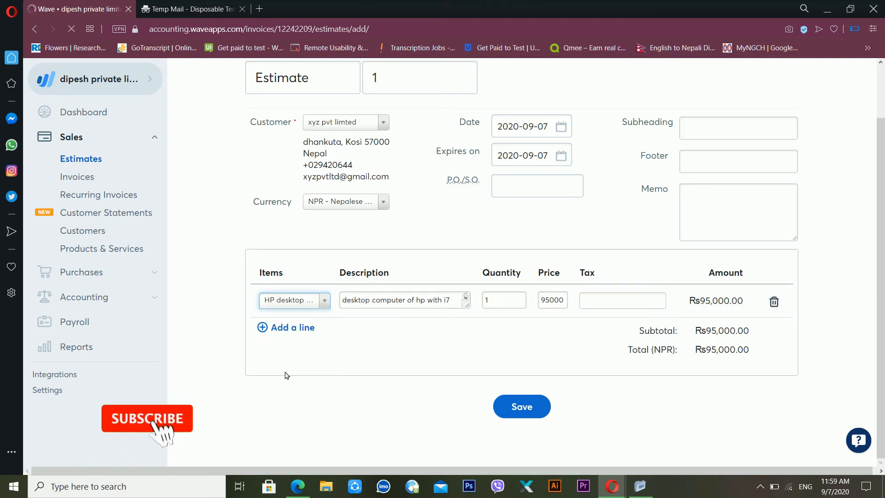
pyautogui.moveTo(569, 306); pyautogui.dragTo(521, 303)
pyautogui.write('1')
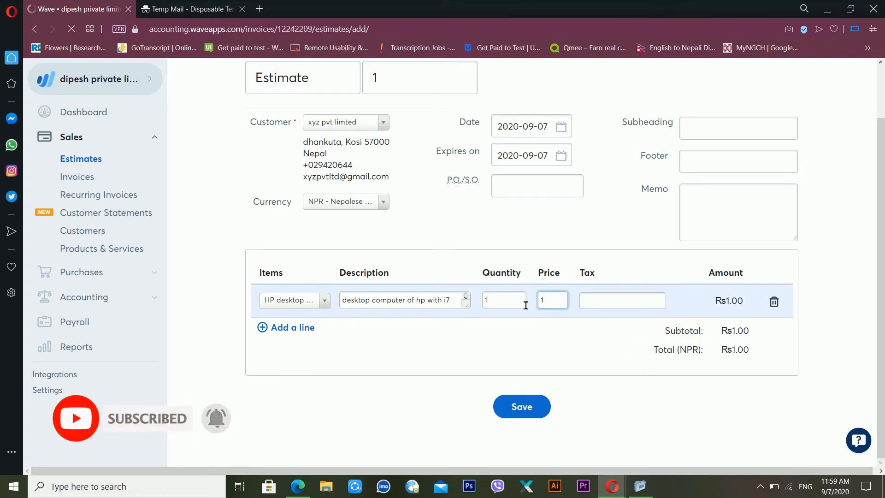
pyautogui.write('00000')
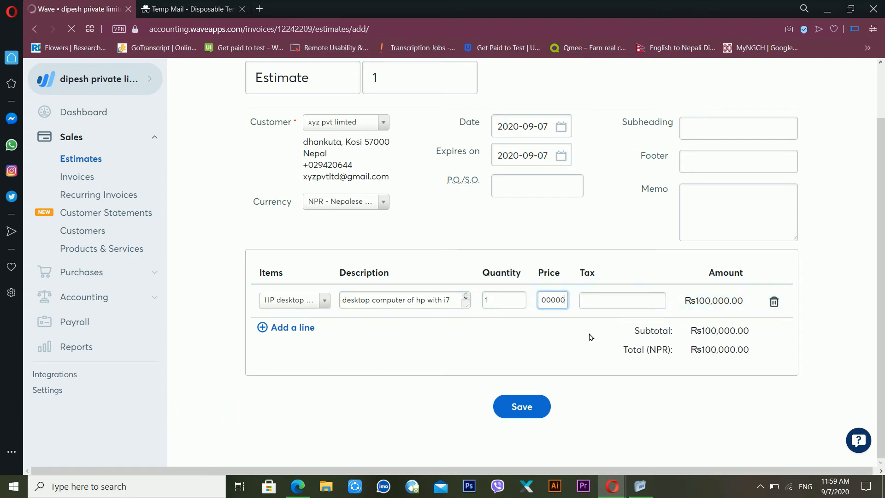
pyautogui.click(613, 301)
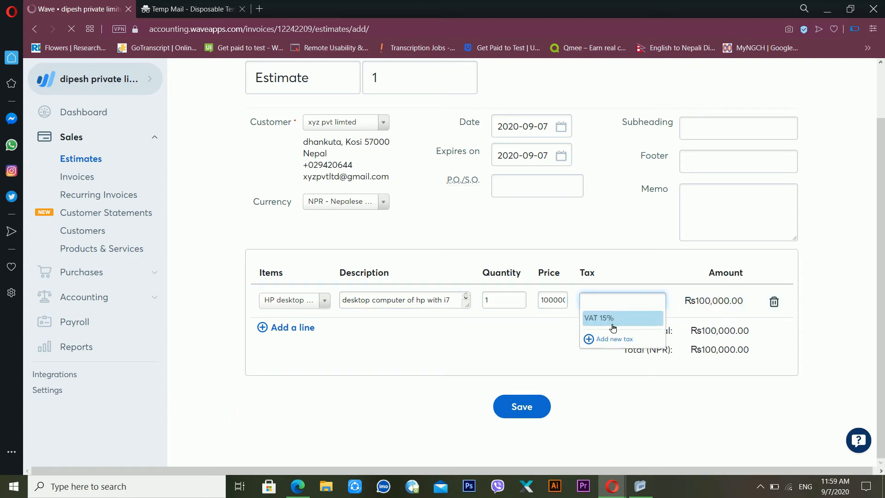
pyautogui.click(612, 318)
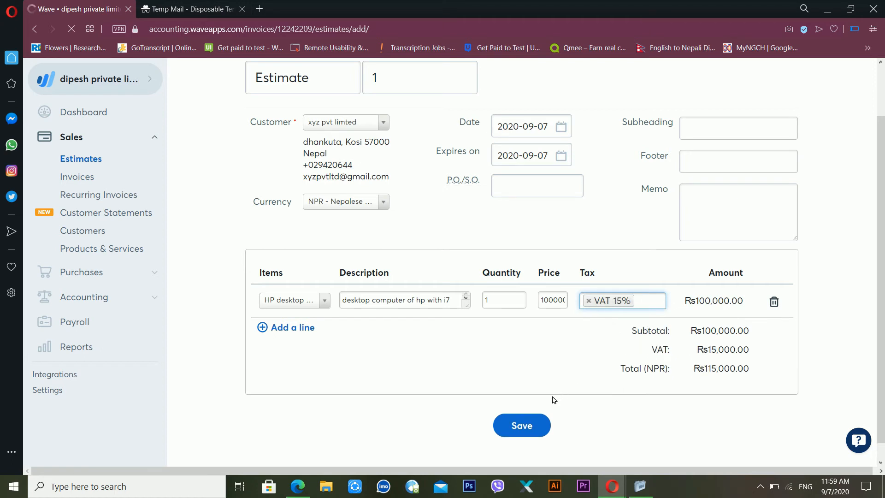
pyautogui.click(520, 425)
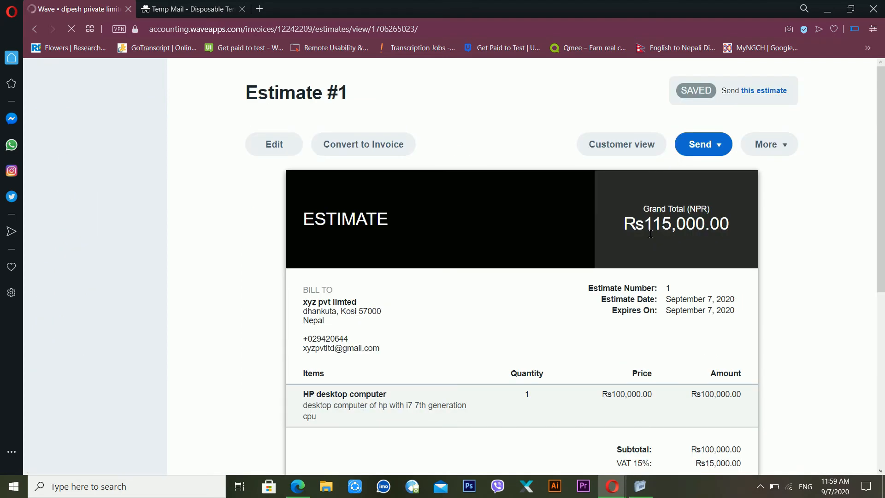
pyautogui.click(720, 145)
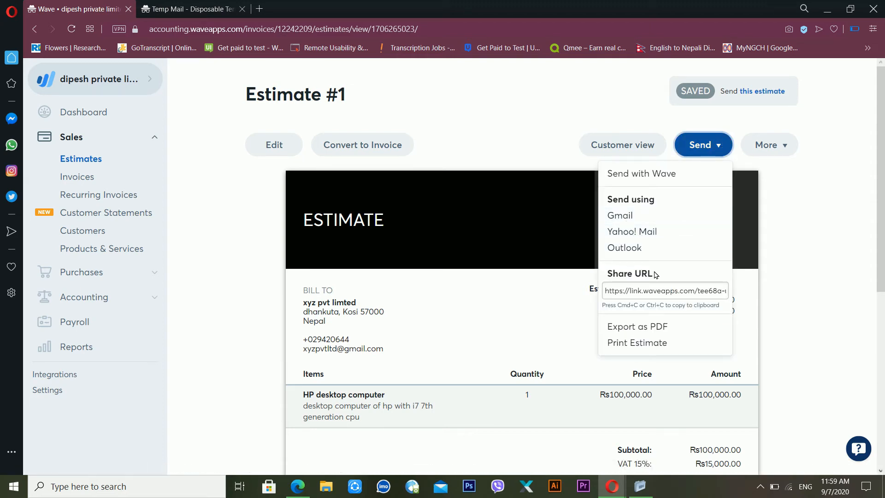
pyautogui.click(662, 295)
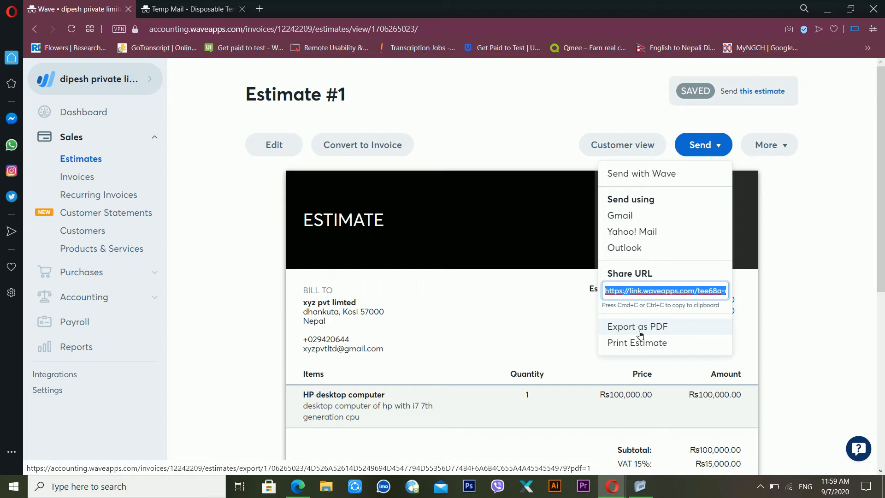
pyautogui.click(466, 129)
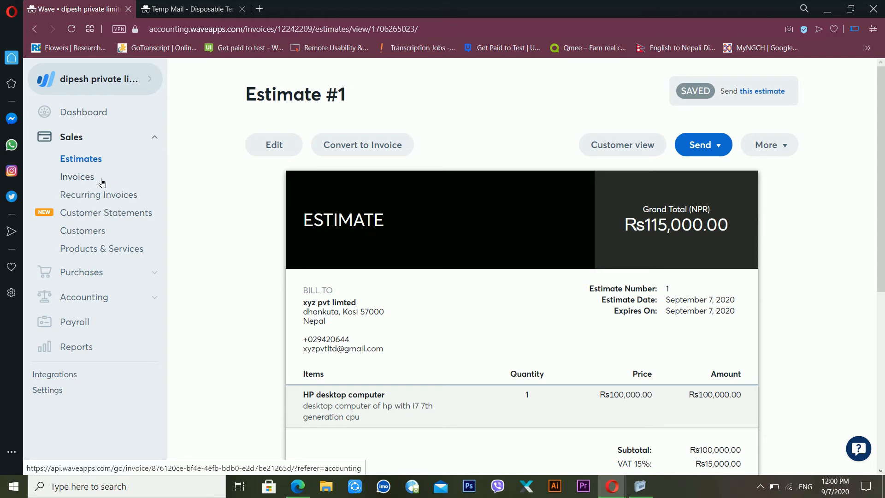
pyautogui.click(98, 183)
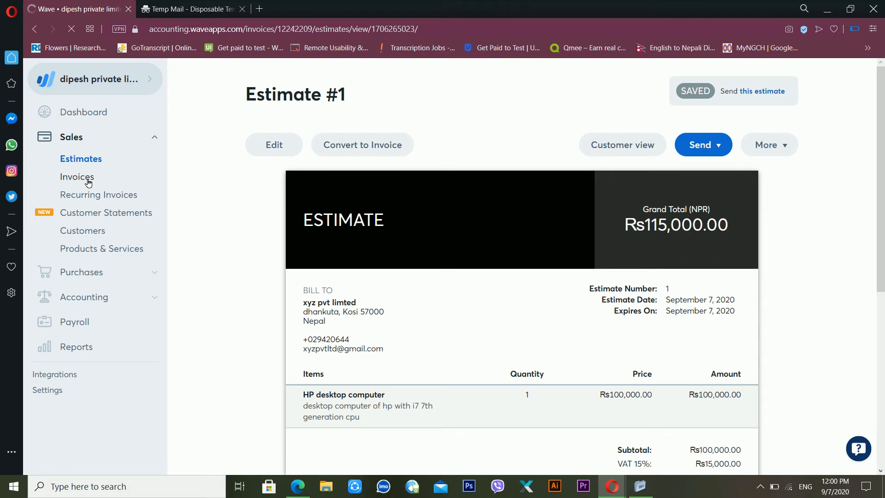
# Step: Go to the Invoices list and start a new invoice
pyautogui.click(89, 182)
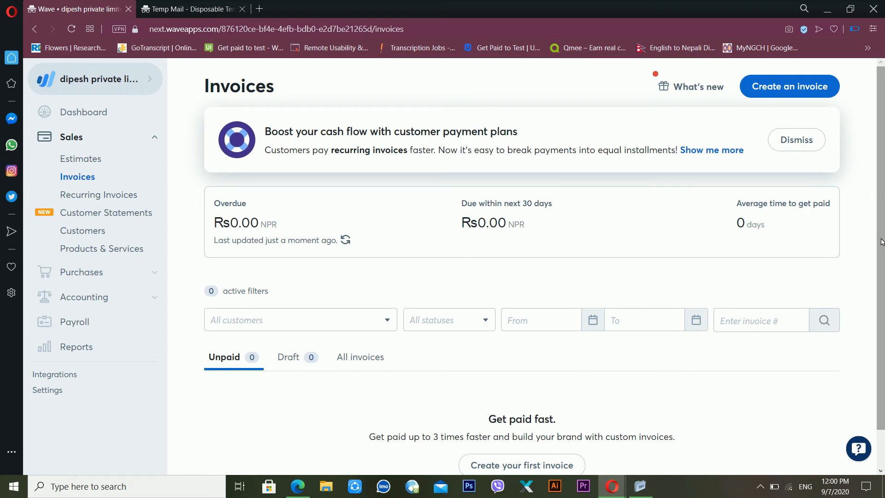
pyautogui.scroll(-2, 881, 241)
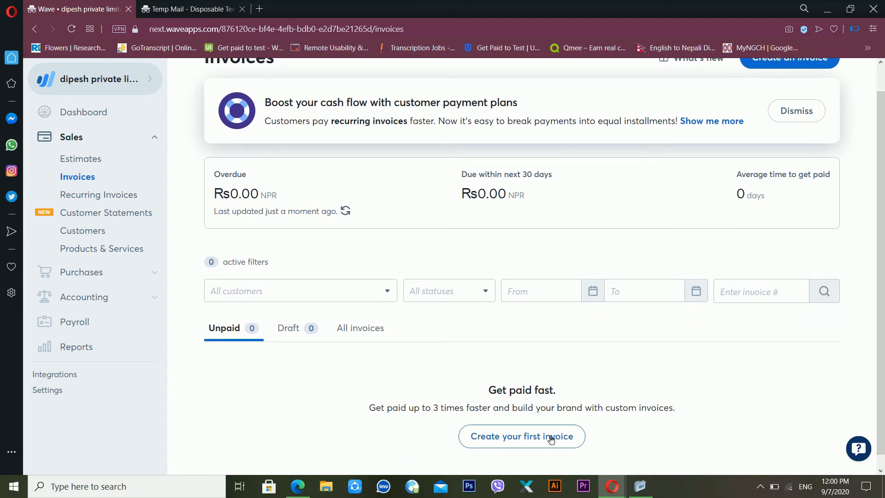
pyautogui.scroll(1, 880, 244)
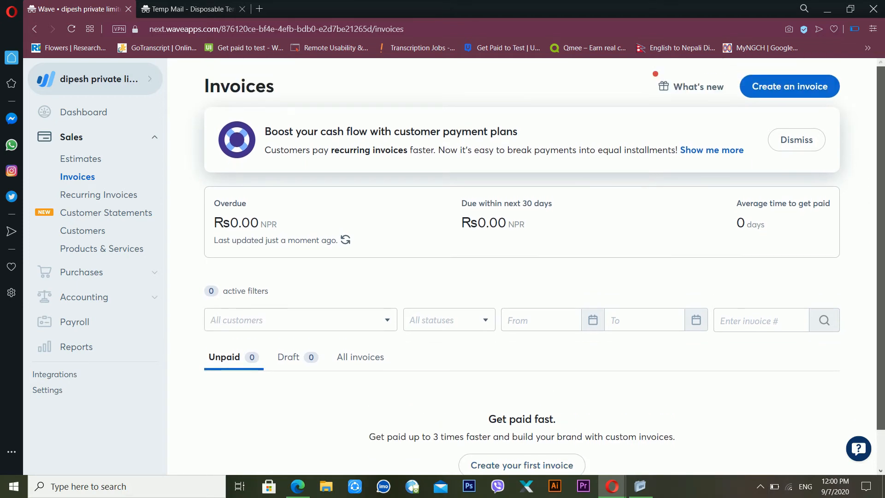
pyautogui.click(778, 89)
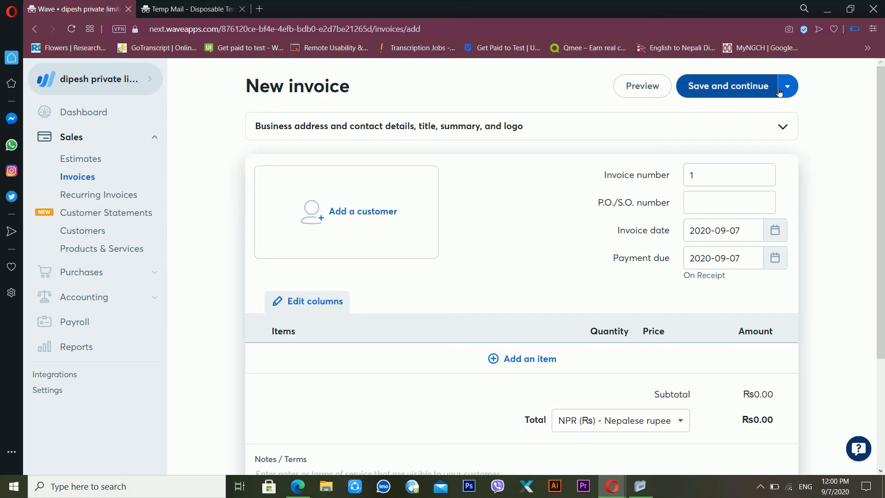
# Step: Bill the invoice to xyz pvt limted and change its number to 01
pyautogui.click(357, 211)
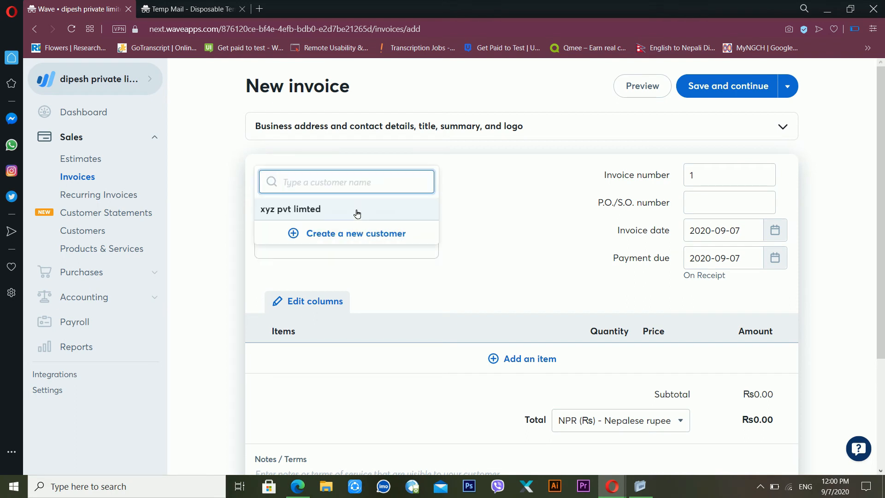
pyautogui.click(318, 210)
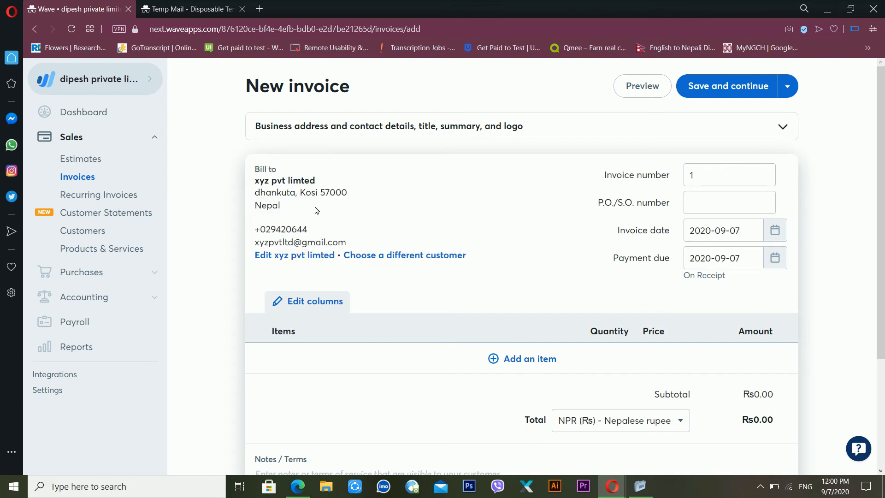
pyautogui.click(727, 189)
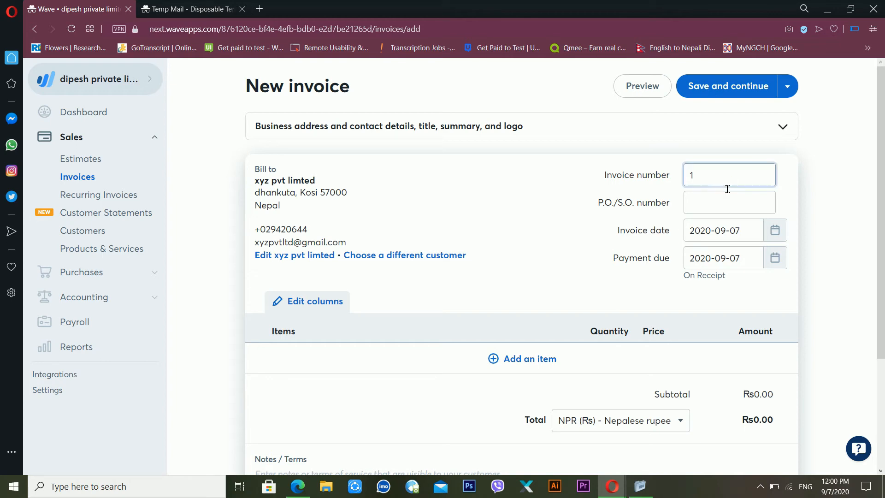
pyautogui.press('BackSpace')
pyautogui.click(723, 207)
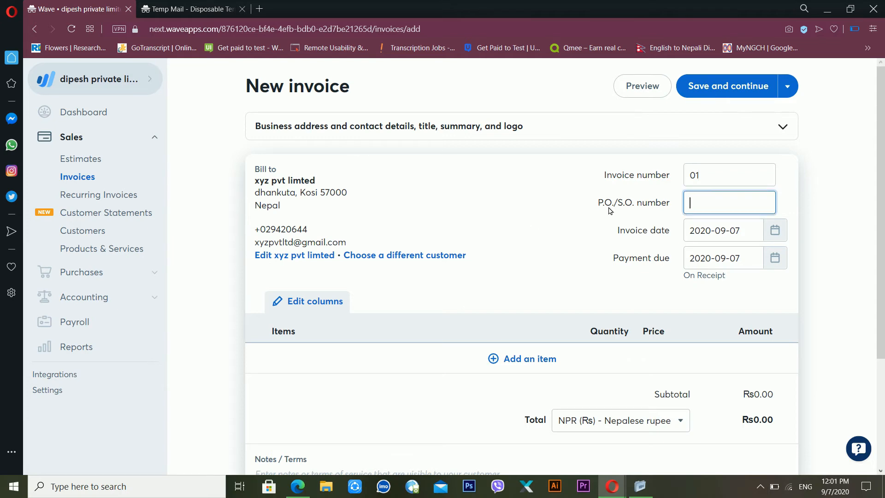
pyautogui.scroll(-1, 570, 247)
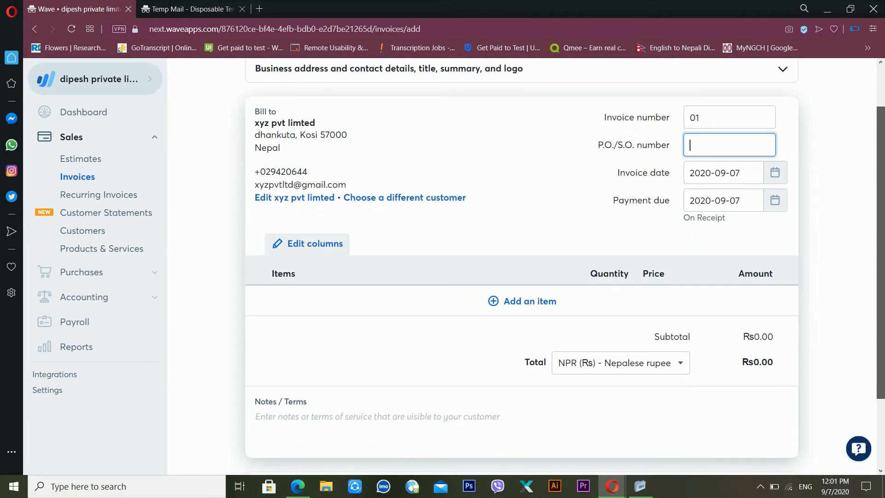
pyautogui.click(500, 300)
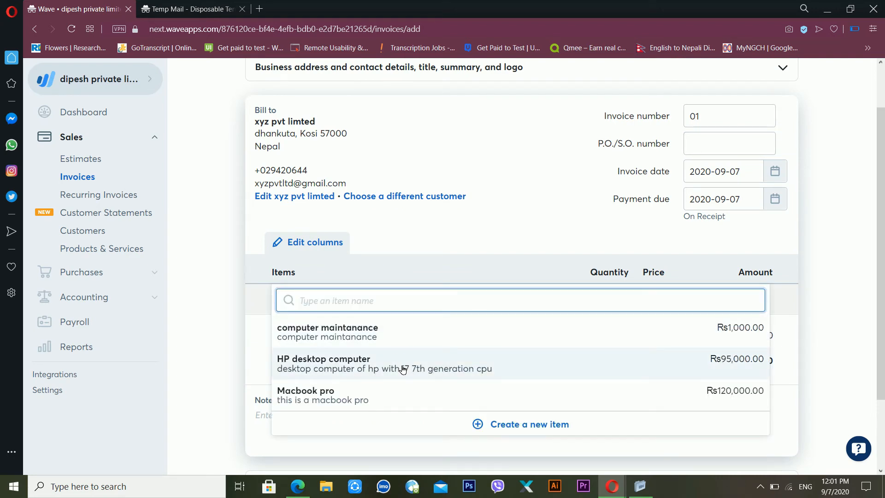
# Step: Add the HP desktop computer line priced at Rs100,000 with VAT 15% applied
pyautogui.click(402, 369)
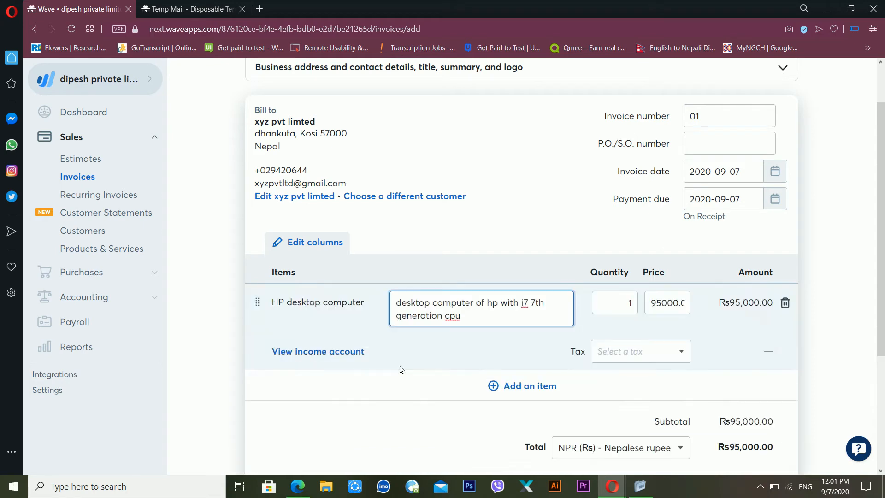
pyautogui.click(689, 311)
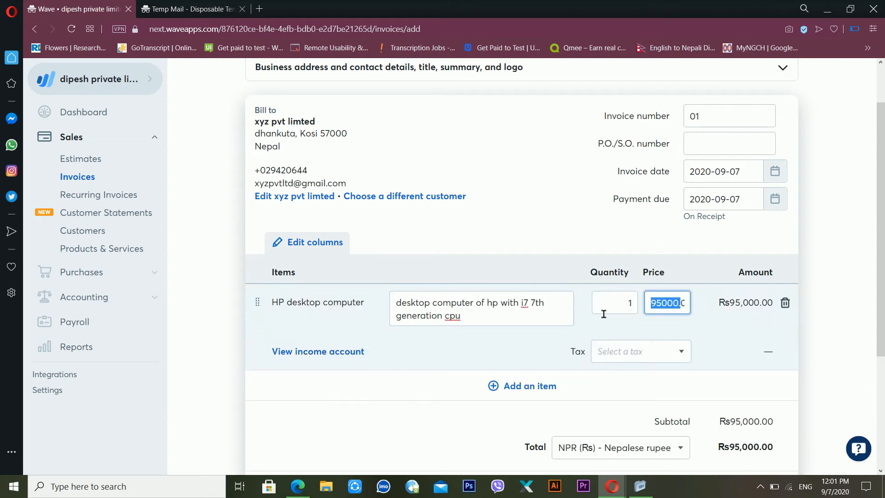
pyautogui.write('10000')
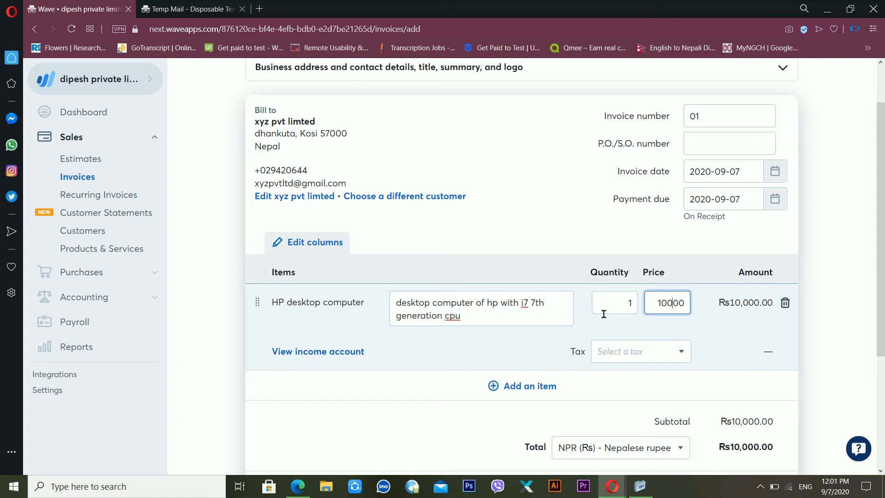
pyautogui.write('00')
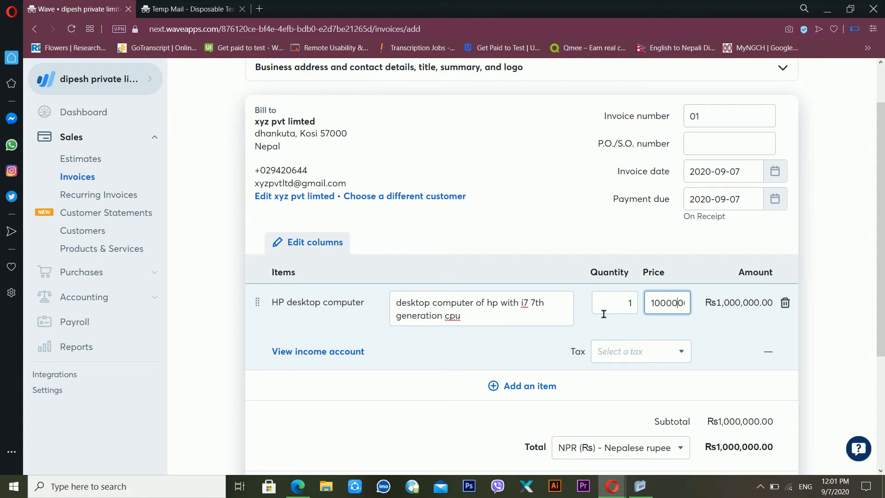
pyautogui.press('BackSpace')
pyautogui.press('BackSpace')
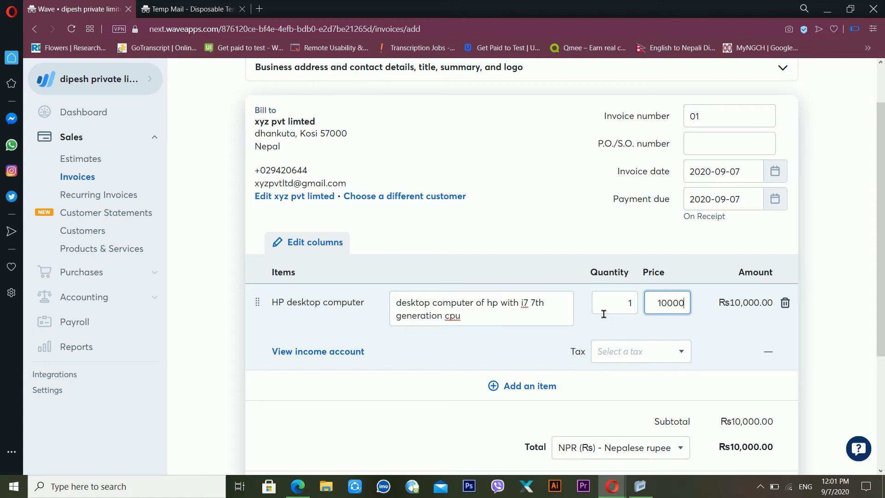
pyautogui.write('0')
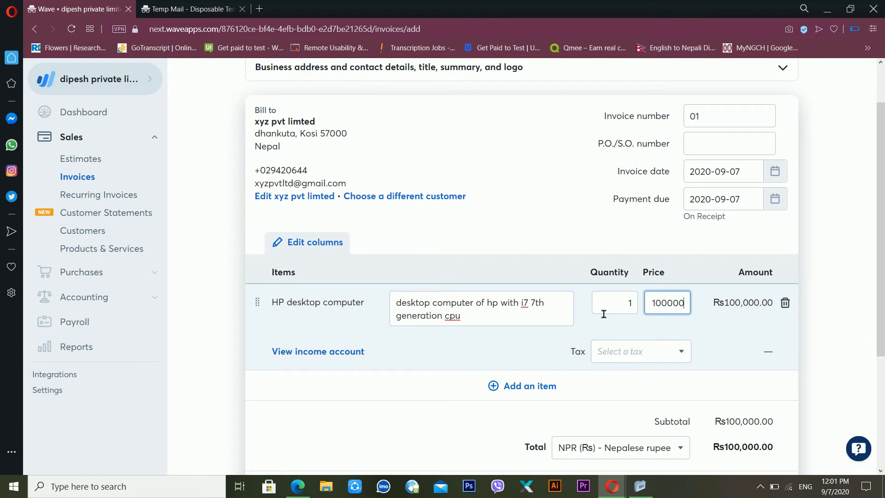
pyautogui.click(673, 355)
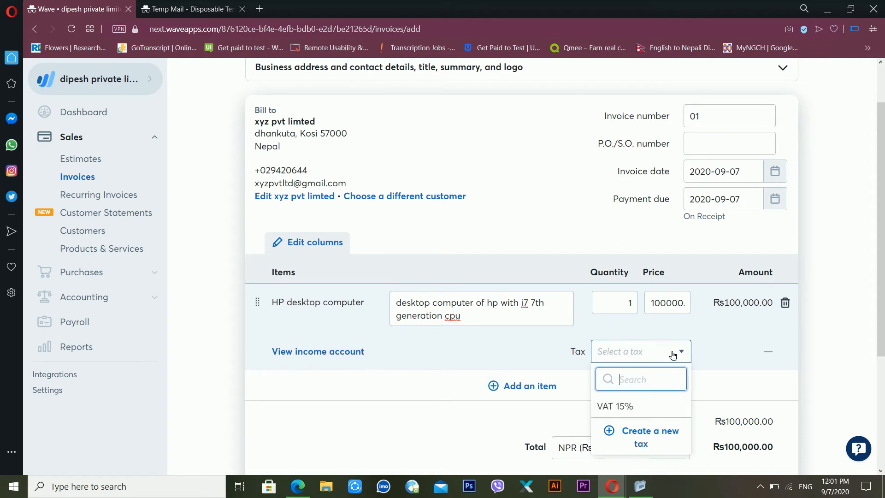
pyautogui.click(643, 405)
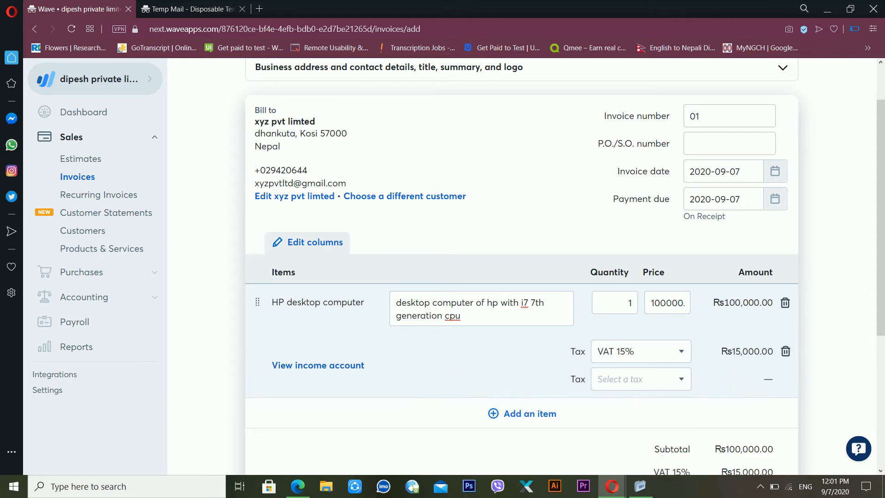
# Step: Enter 'thank you for using our servic' in Notes / Terms and save the invoice
pyautogui.moveTo(882, 249); pyautogui.dragTo(884, 300)
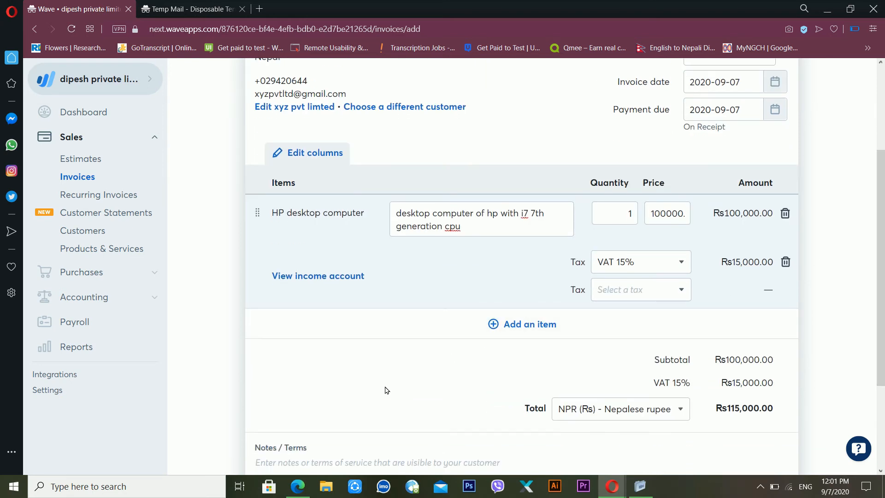
pyautogui.click(373, 470)
pyautogui.write('tha')
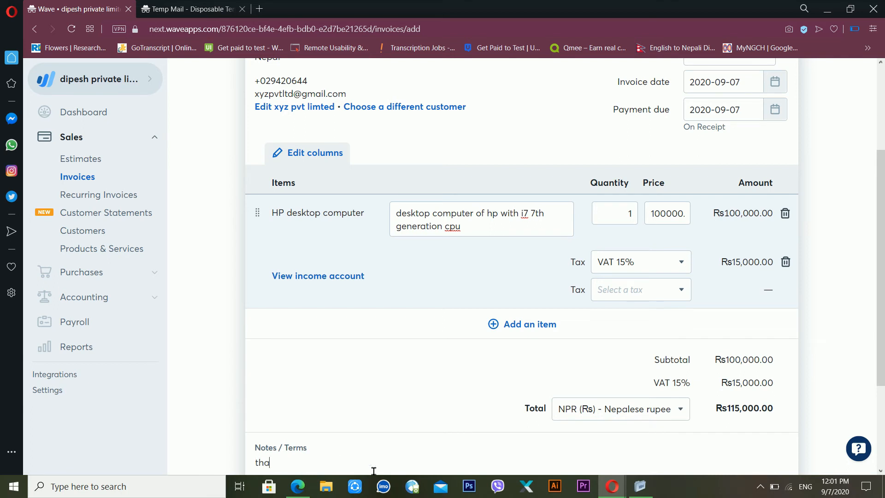
pyautogui.write('nk you for using our servics')
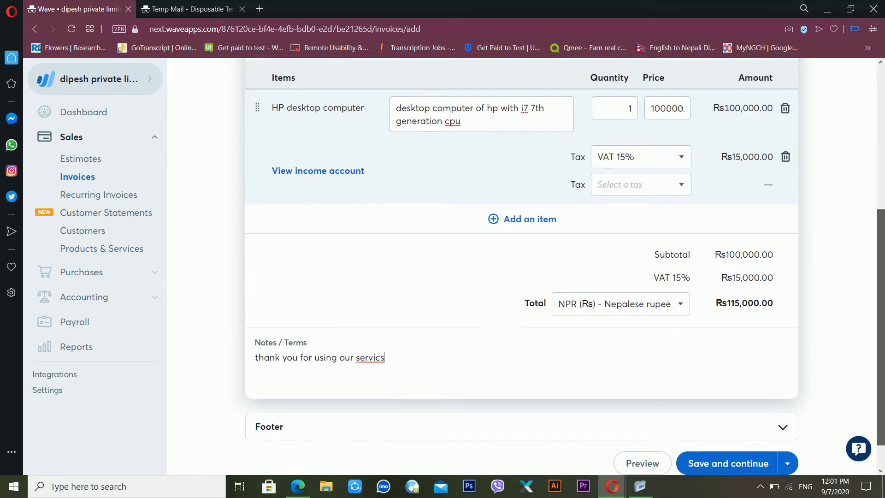
pyautogui.scroll(-3, 882, 320)
pyautogui.click(734, 426)
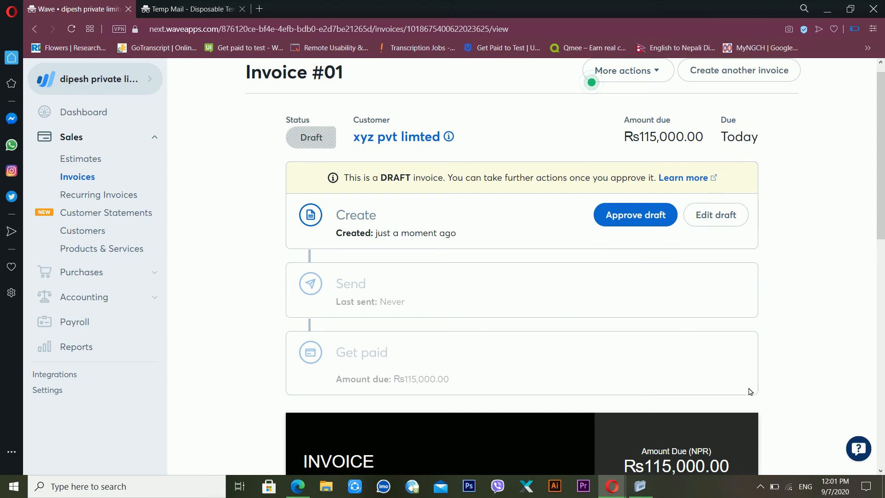
# Step: Approve the draft invoice #01 for xyz pvt limted
pyautogui.scroll(-2, 883, 216)
pyautogui.scroll(-5, 883, 217)
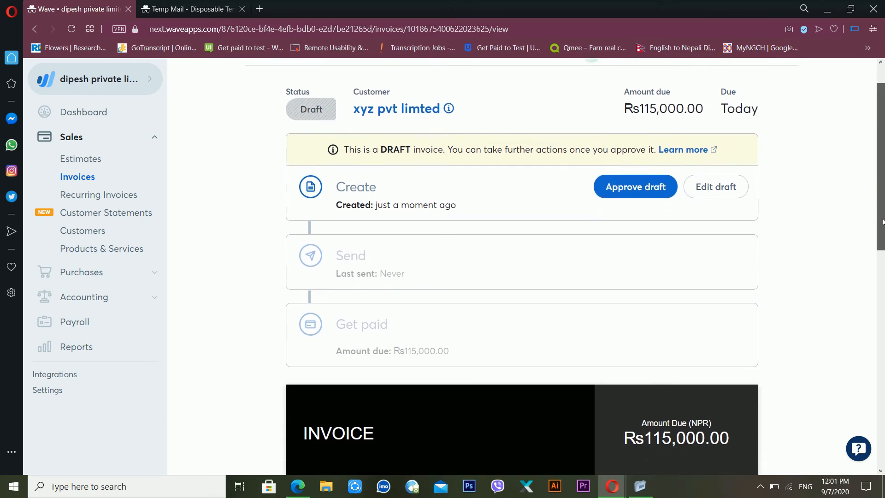
pyautogui.scroll(6, 882, 210)
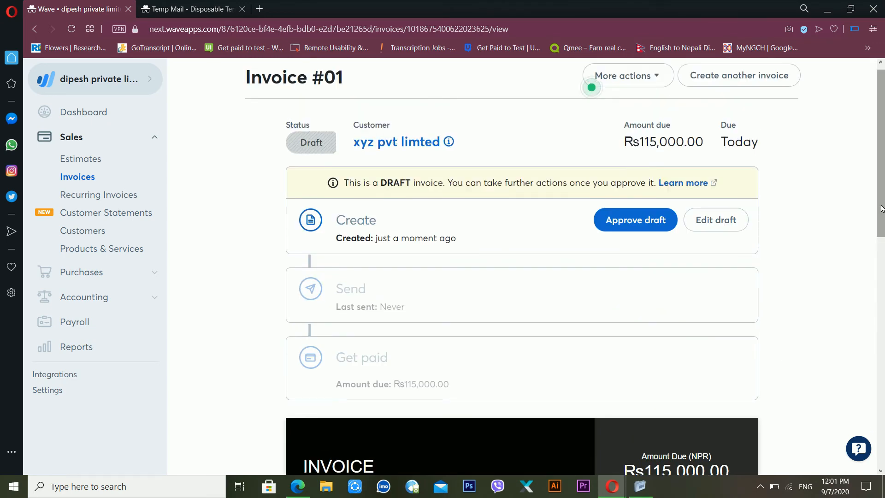
pyautogui.click(618, 225)
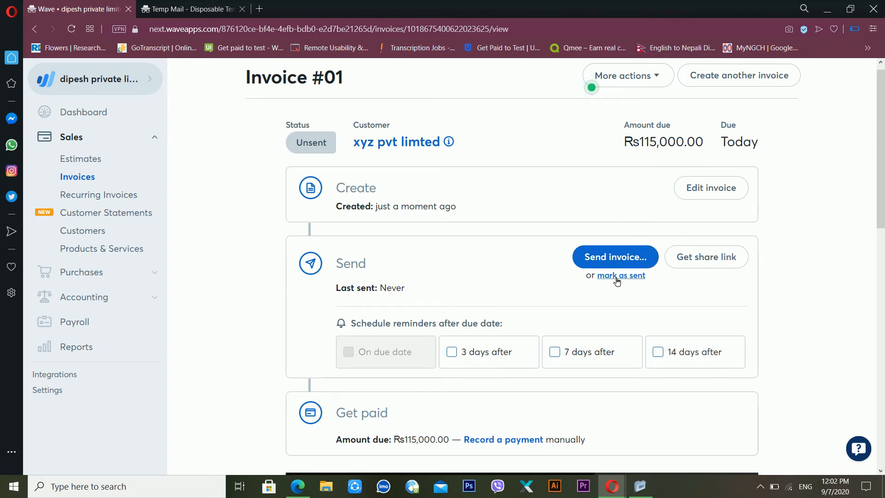
# Step: View the invoice share link without copying it, mark the invoice as sent, and return to the invoice list
pyautogui.click(704, 265)
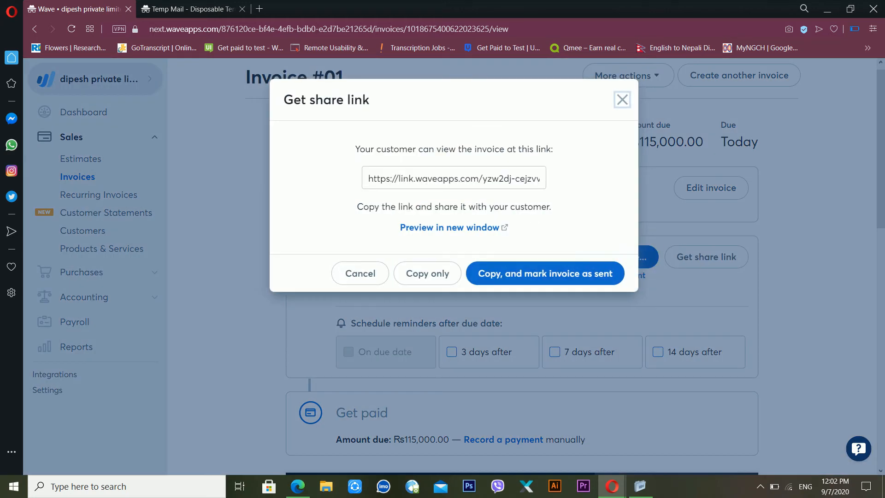
pyautogui.click(496, 188)
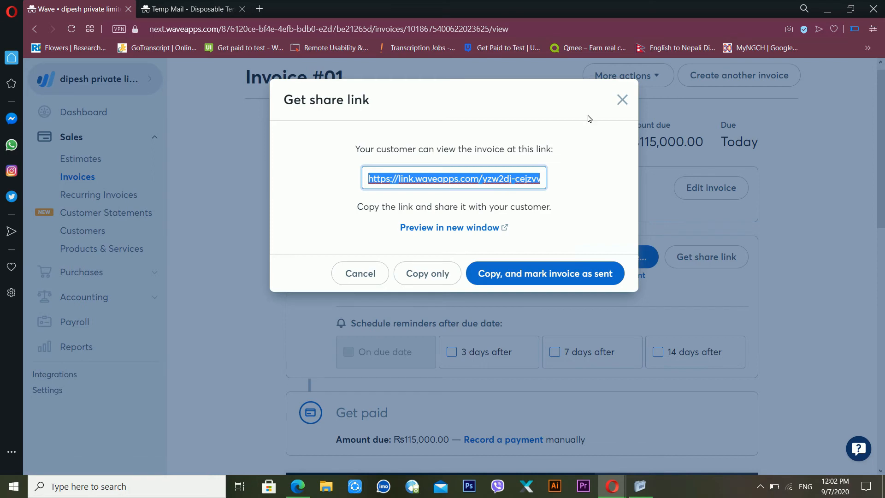
pyautogui.click(625, 103)
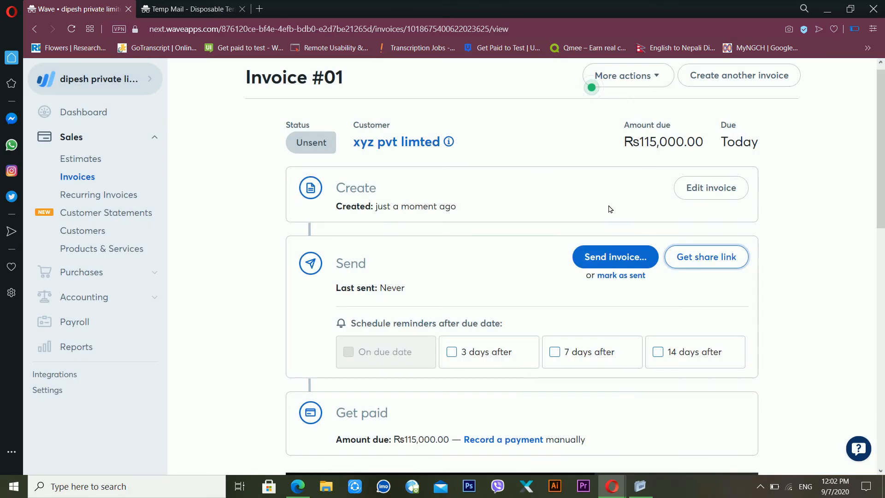
pyautogui.click(614, 276)
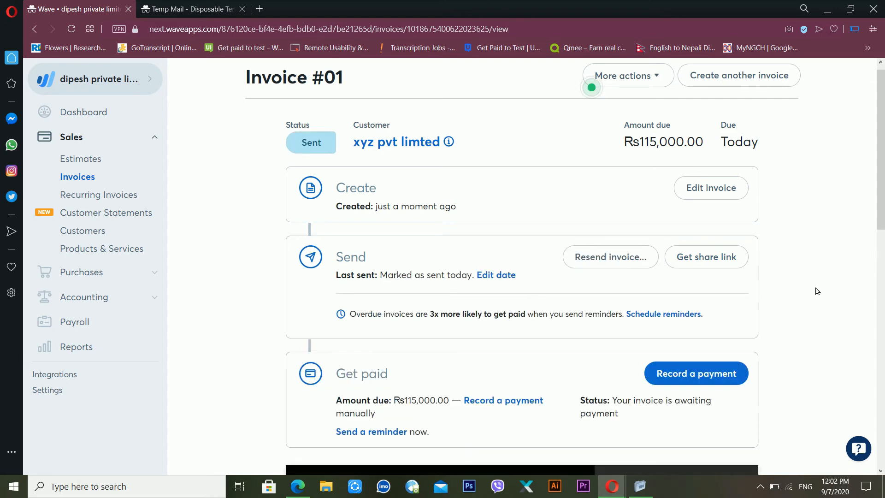
pyautogui.moveTo(880, 208); pyautogui.dragTo(881, 258)
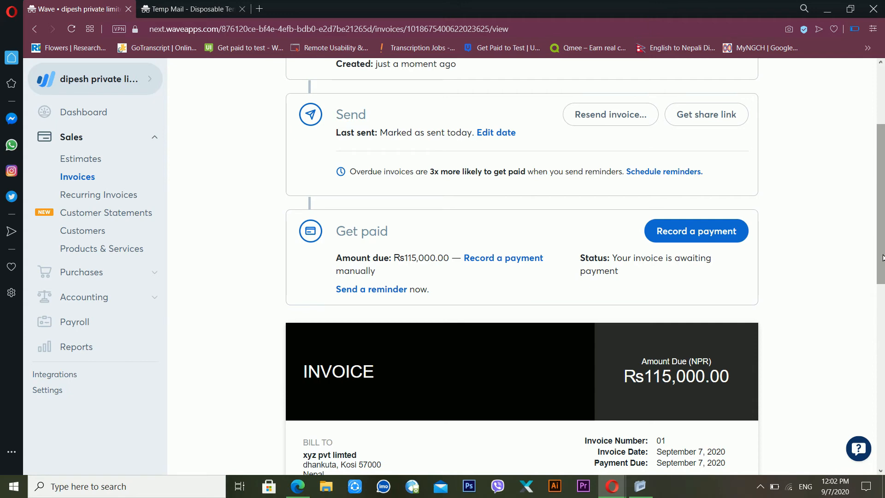
pyautogui.click(91, 178)
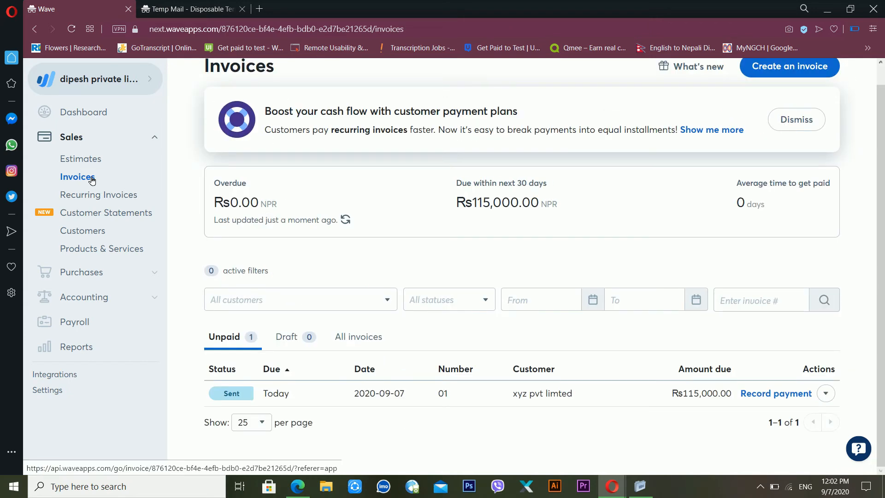
# Step: Record a Cash payment on invoice 01 into Cash on Hand (NPR) with memo 'cash recieved from customer'
pyautogui.moveTo(522, 405)
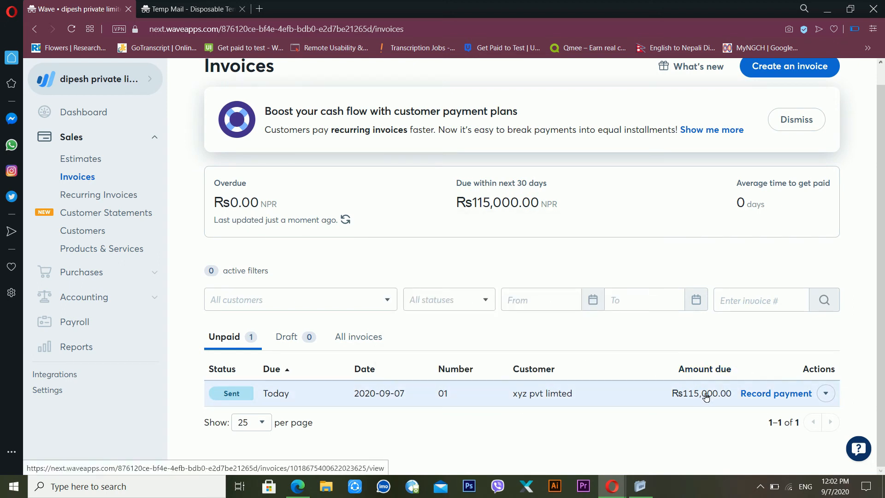
pyautogui.moveTo(693, 399)
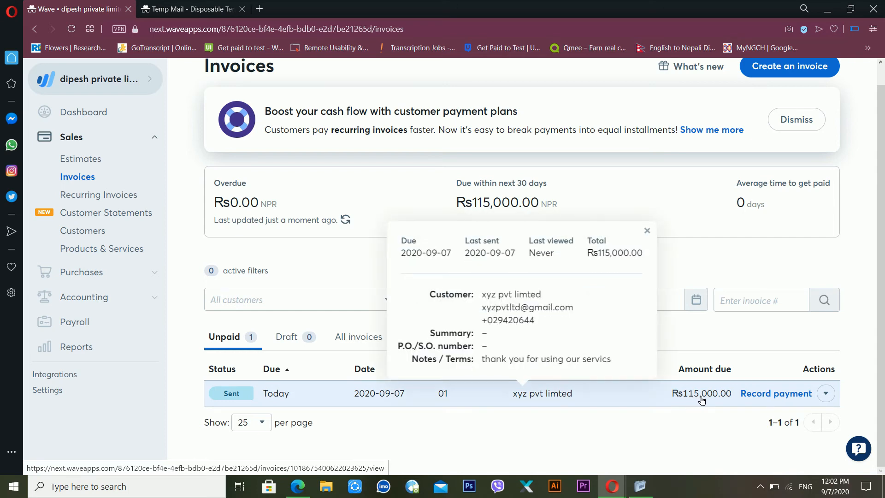
pyautogui.click(792, 399)
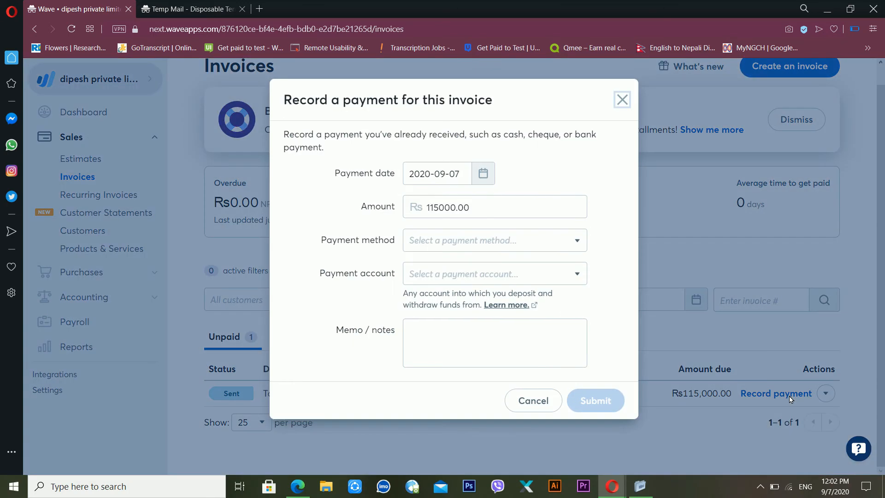
pyautogui.click(466, 245)
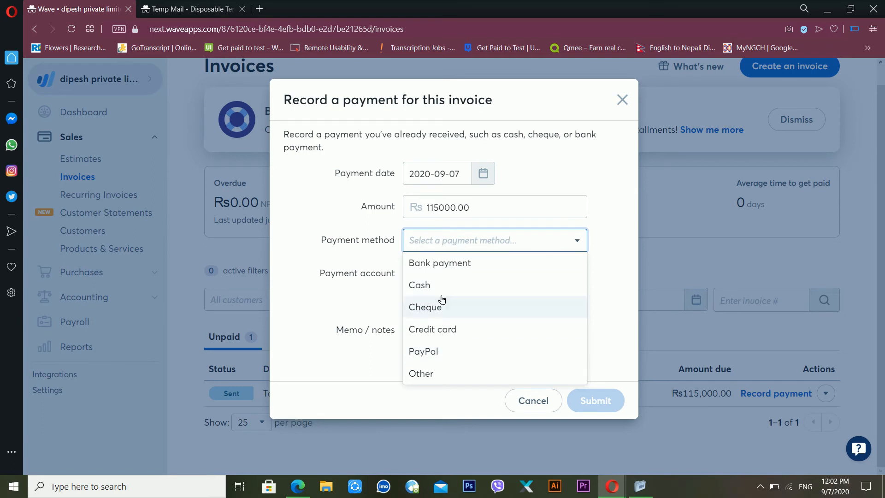
pyautogui.click(444, 289)
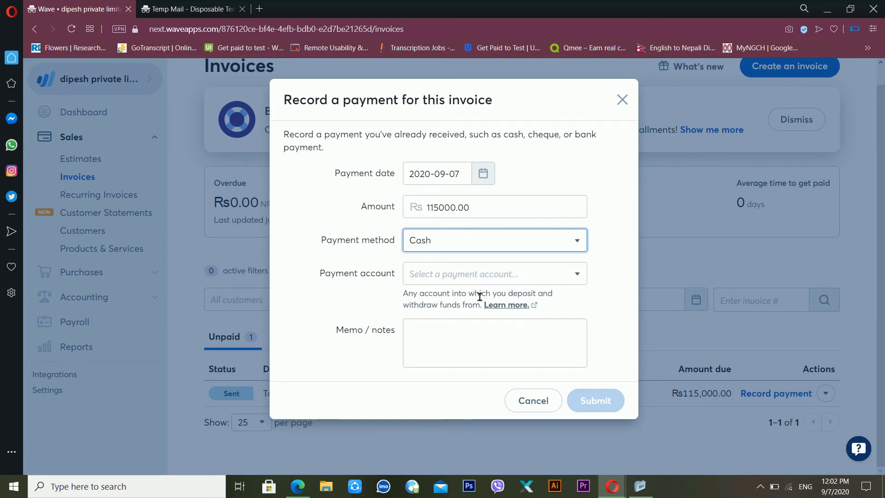
pyautogui.click(479, 283)
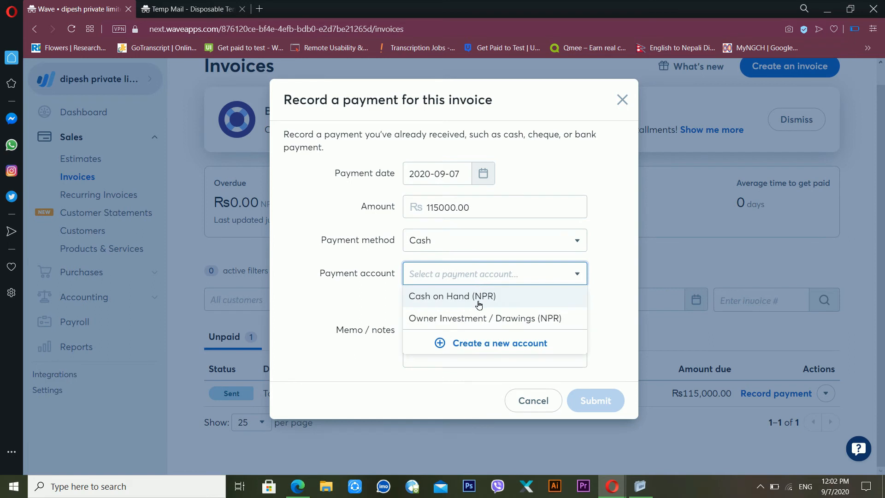
pyautogui.click(477, 300)
pyautogui.click(471, 335)
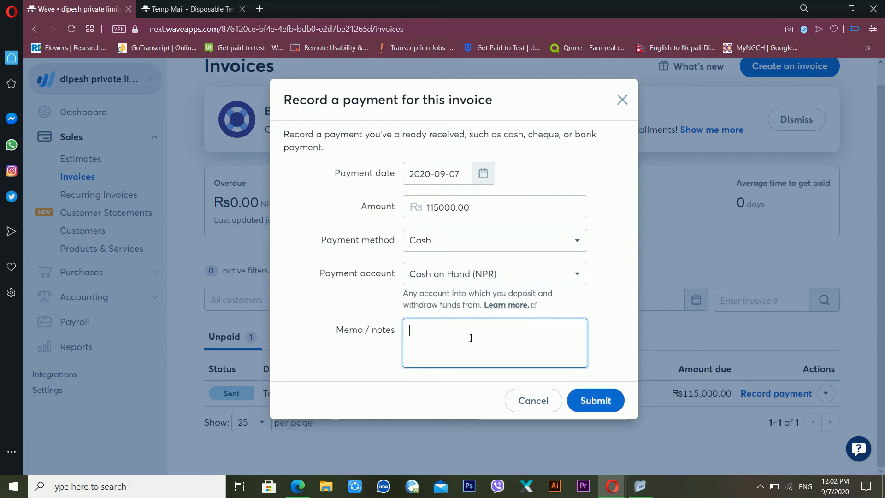
pyautogui.write('cash recieved from customer')
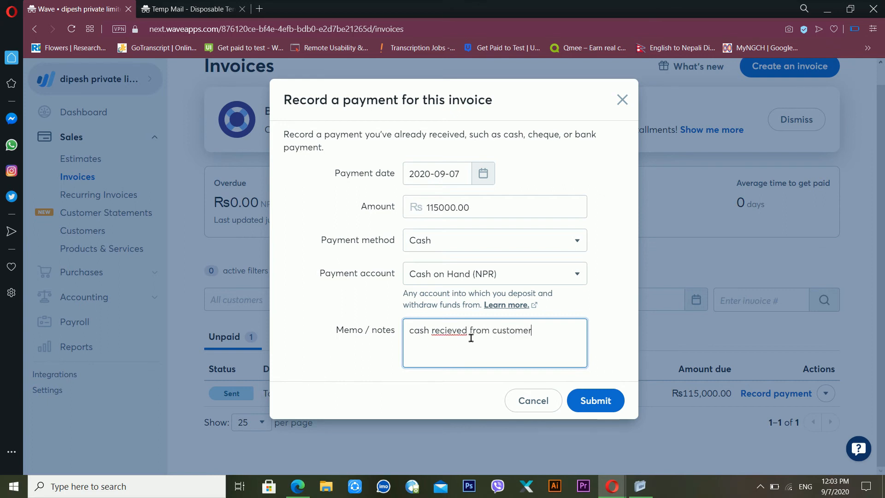
# Step: Submit the Rs115,000 payment, skip sending a receipt, and go to Recurring Invoices
pyautogui.click(617, 405)
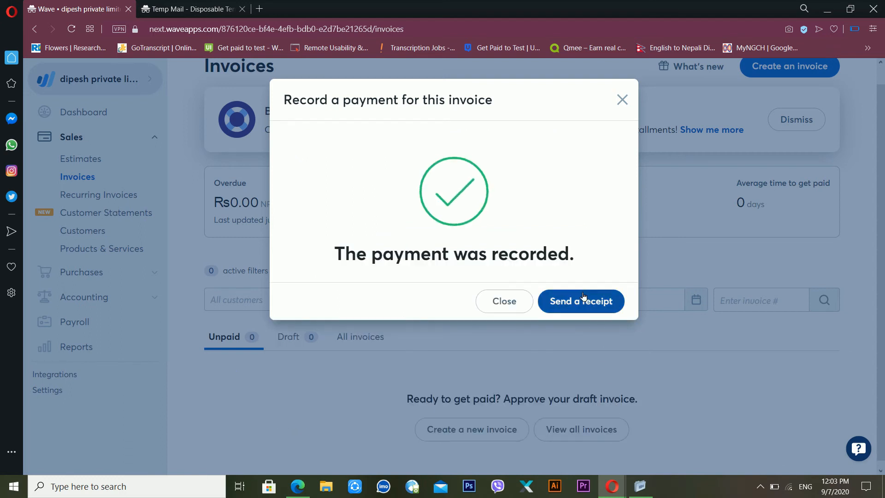
pyautogui.click(502, 301)
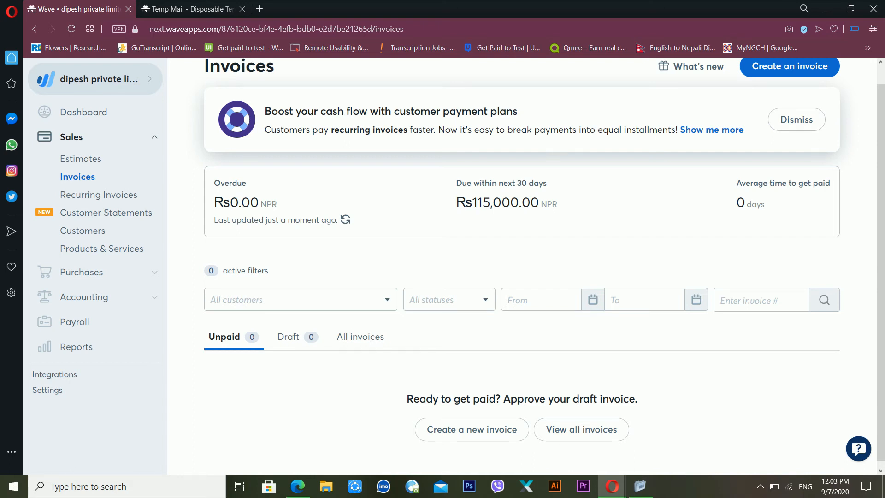
pyautogui.click(104, 196)
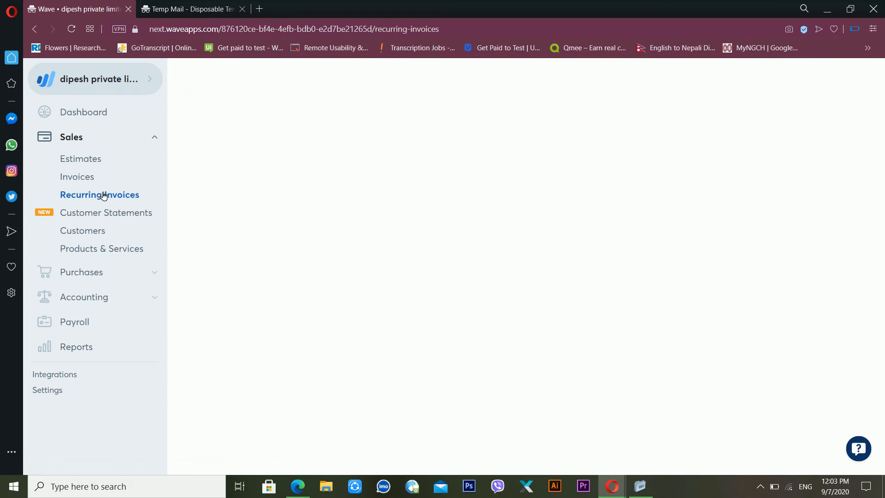
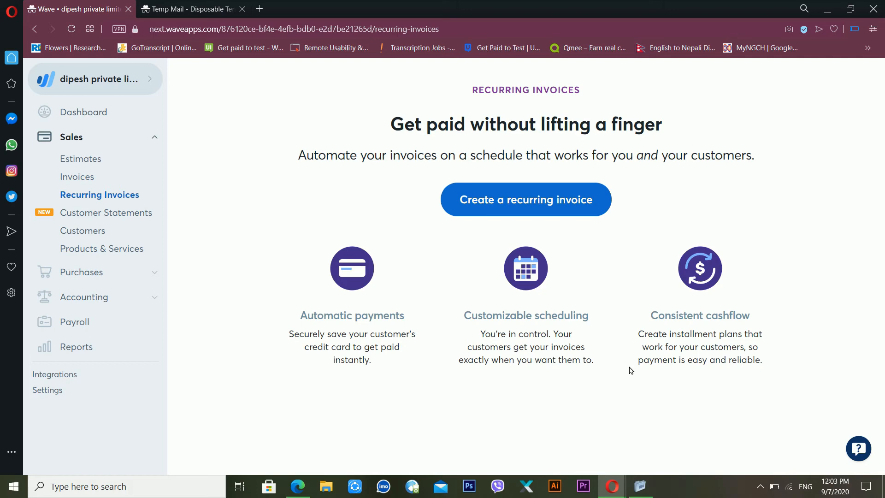
# Step: Start a customer statement for xyz pvt limted with type Account activity
pyautogui.click(128, 217)
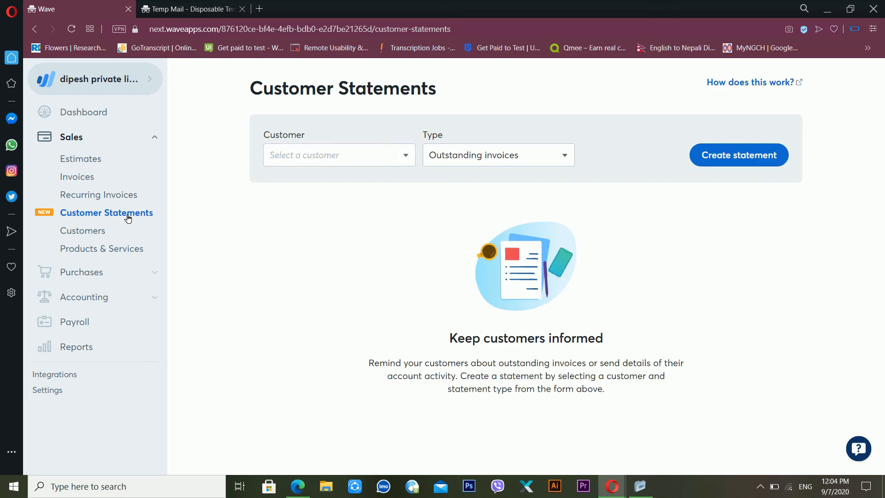
pyautogui.click(405, 159)
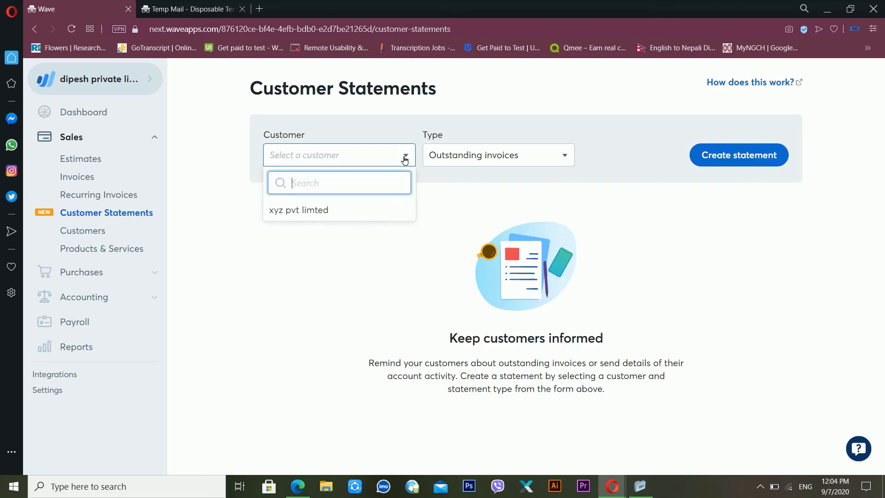
pyautogui.click(342, 217)
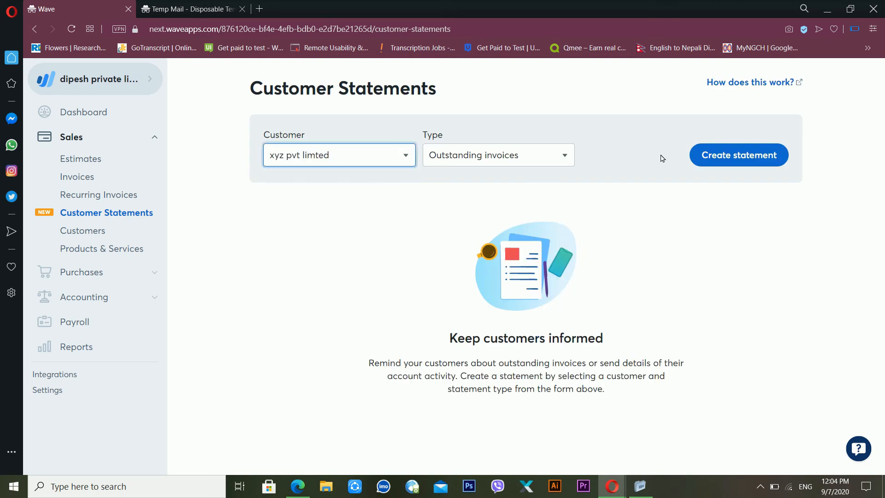
pyautogui.click(569, 156)
pyautogui.click(534, 199)
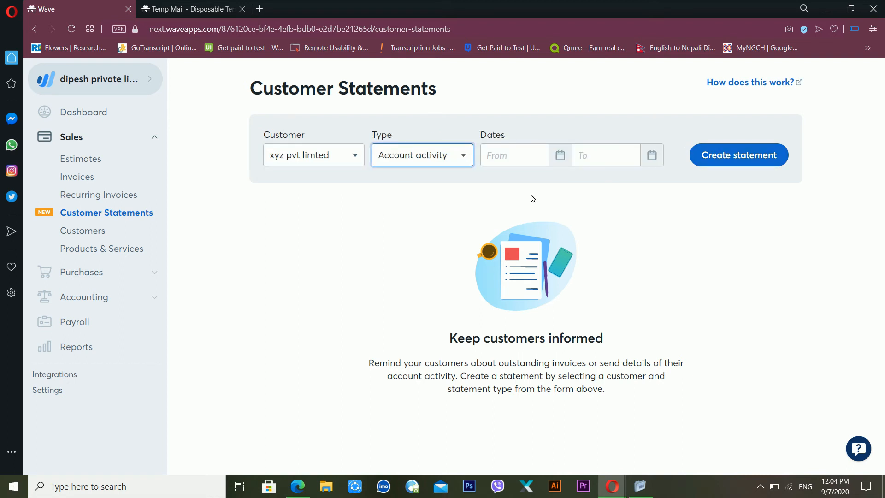
# Step: Set the statement dates from Sep 7, 2020 to Sep 7, 2020 and generate it
pyautogui.click(707, 159)
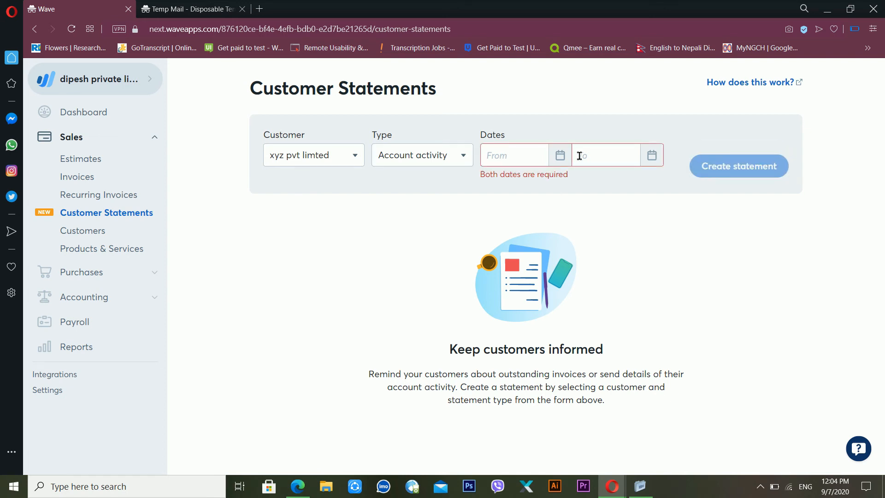
pyautogui.click(560, 155)
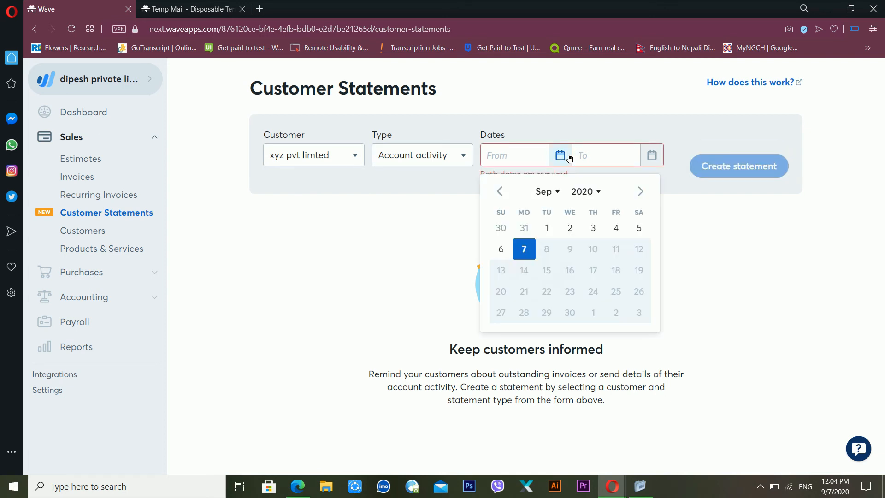
pyautogui.click(529, 248)
pyautogui.click(656, 164)
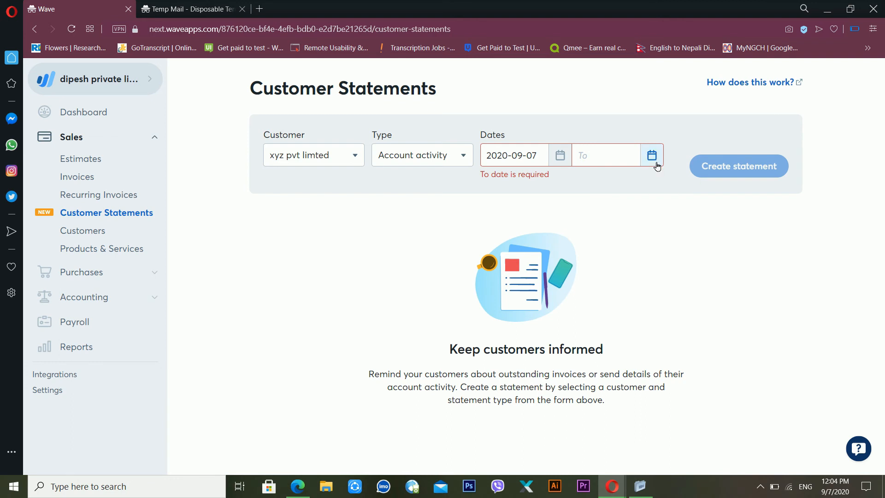
pyautogui.click(620, 257)
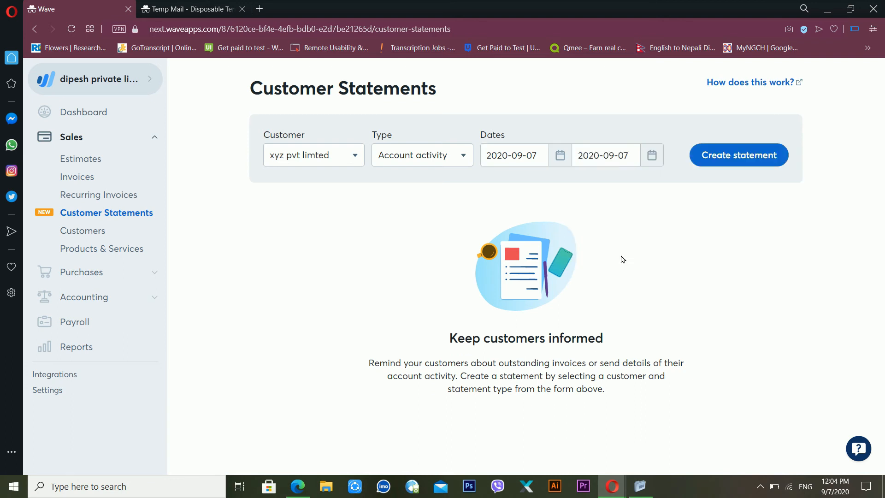
pyautogui.click(734, 156)
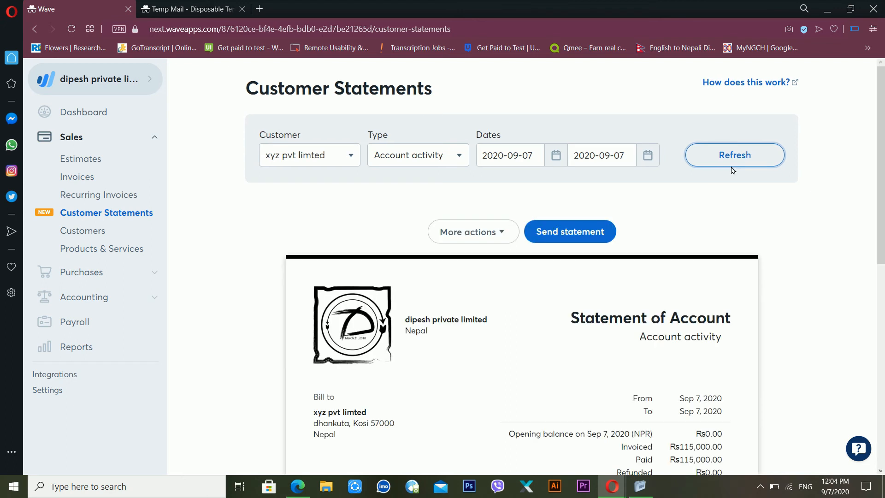
# Step: Scroll through the statement showing Invoice #01 paid to ₨0.00, then expand and collapse Purchases
pyautogui.moveTo(884, 154); pyautogui.dragTo(878, 356)
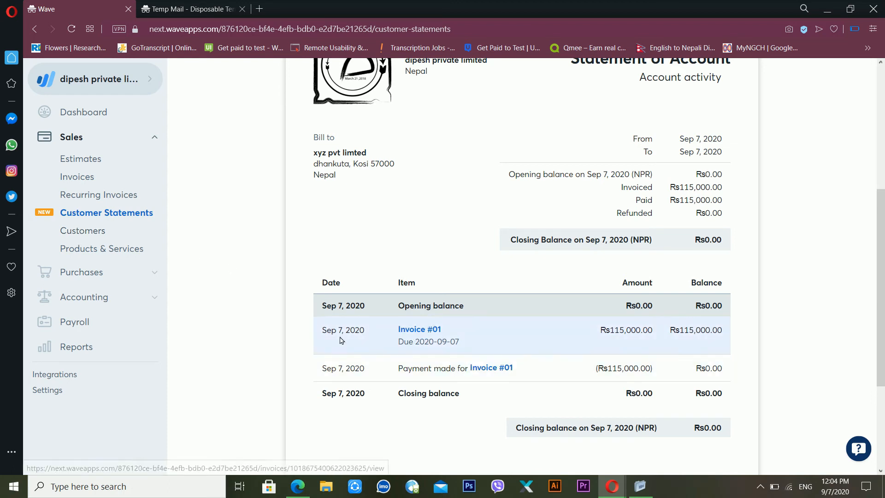
pyautogui.click(136, 136)
pyautogui.click(156, 138)
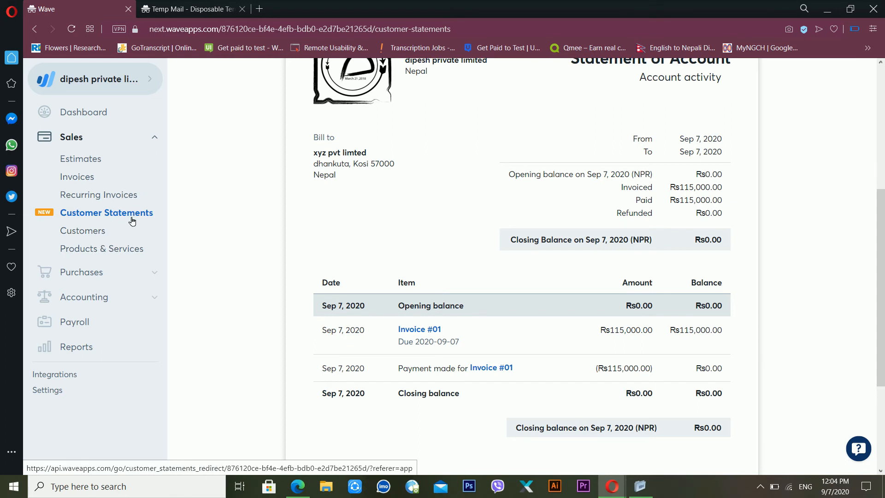
pyautogui.click(106, 277)
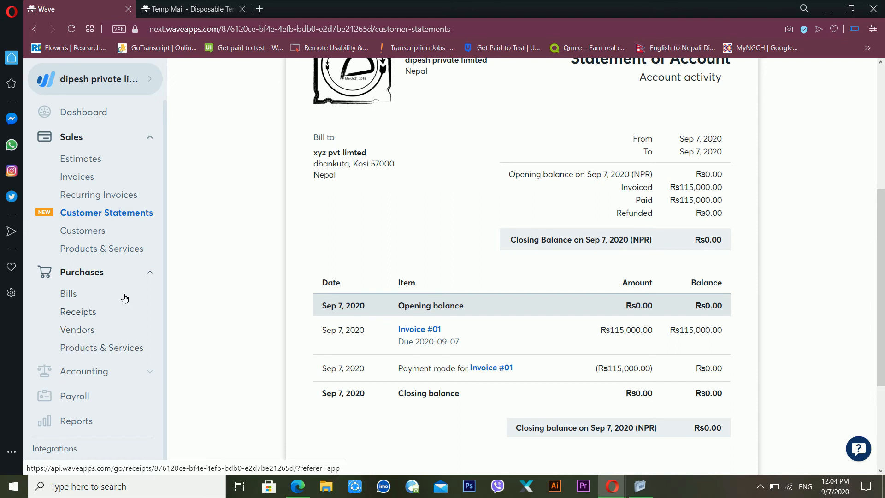
pyautogui.click(123, 272)
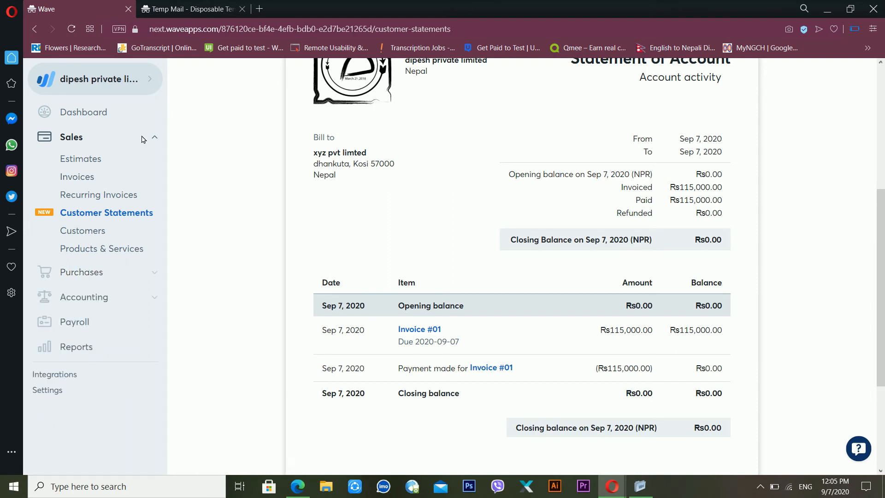
# Step: Review the dashboard's Cash Flow chart and Net Income table, then scroll back up
pyautogui.click(83, 118)
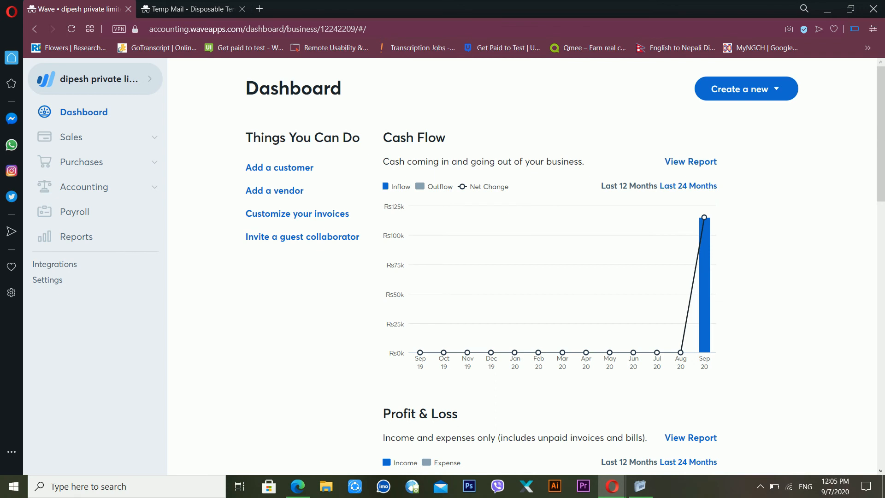
pyautogui.moveTo(868, 151); pyautogui.dragTo(809, 196)
pyautogui.click(810, 196)
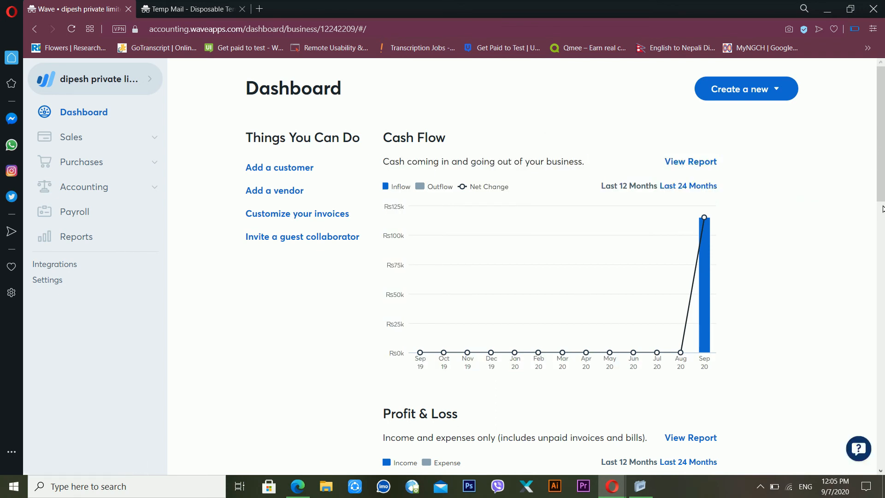
pyautogui.moveTo(874, 209); pyautogui.dragTo(874, 167)
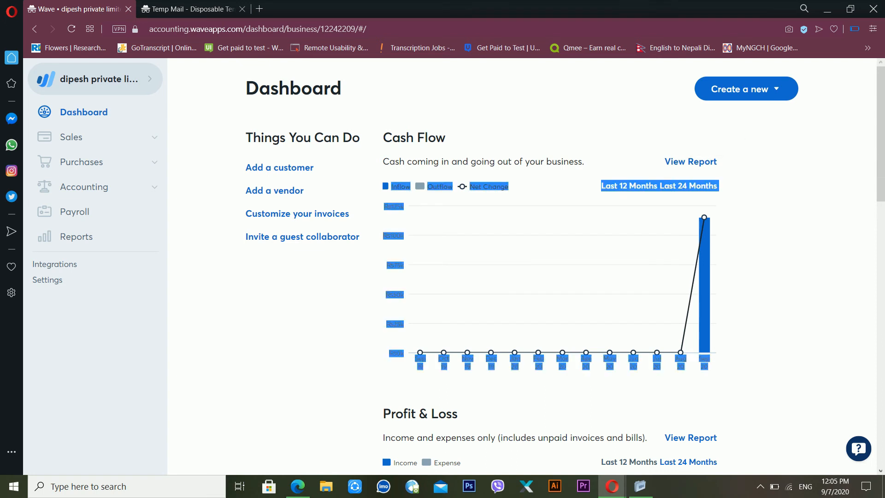
pyautogui.click(784, 166)
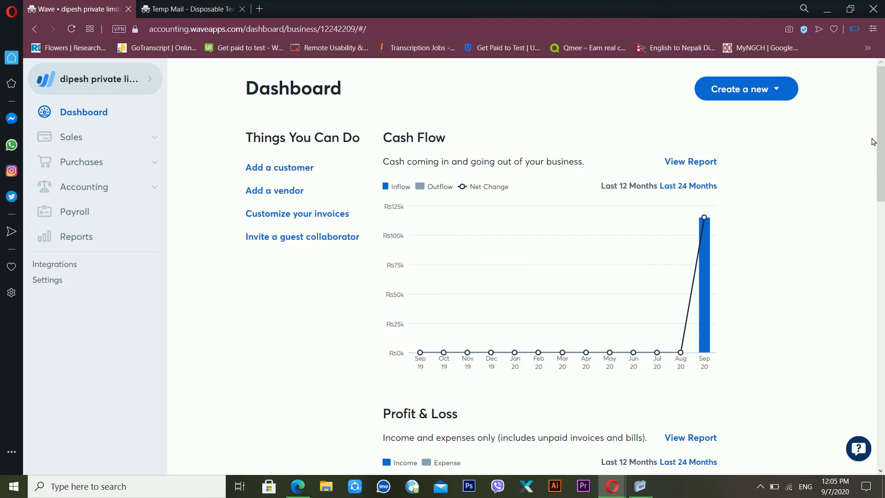
pyautogui.scroll(-3, 883, 201)
pyautogui.scroll(-3, 883, 201)
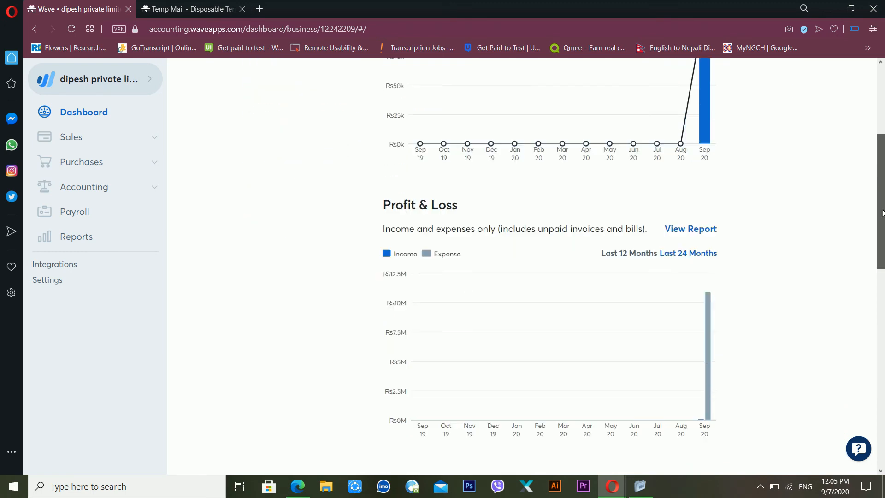
pyautogui.moveTo(882, 226); pyautogui.dragTo(854, 370)
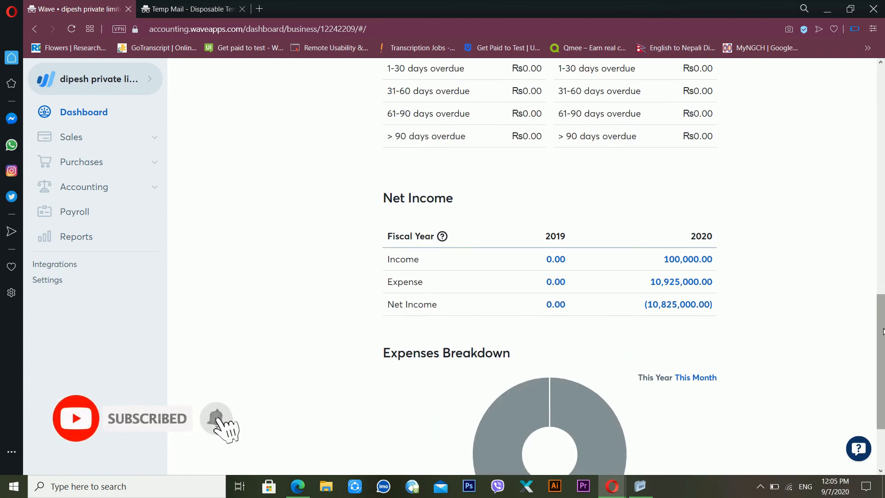
pyautogui.moveTo(882, 331); pyautogui.dragTo(875, 99)
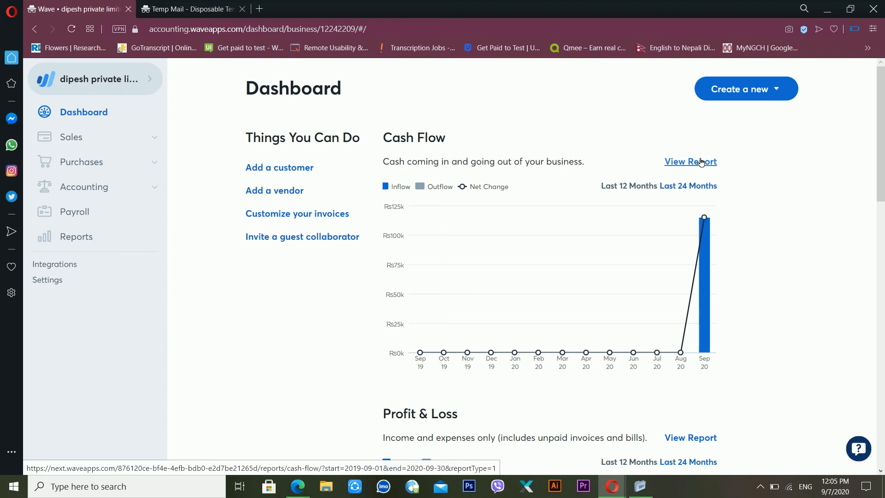
# Step: Under Accounting, view the Transactions list and then the Reconciliation page
pyautogui.click(108, 192)
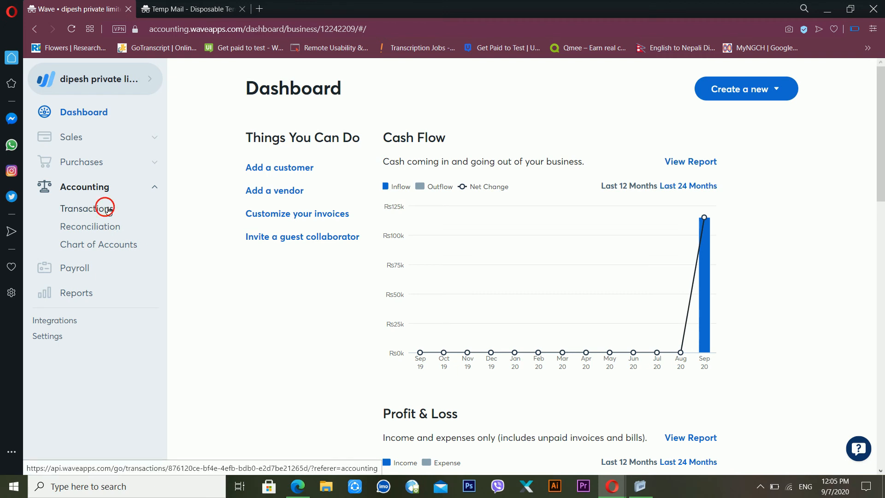
pyautogui.click(109, 211)
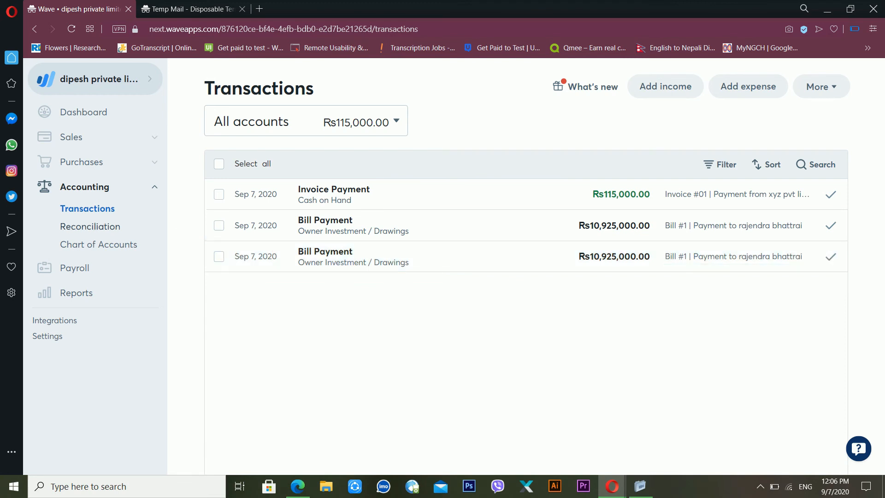
pyautogui.click(134, 230)
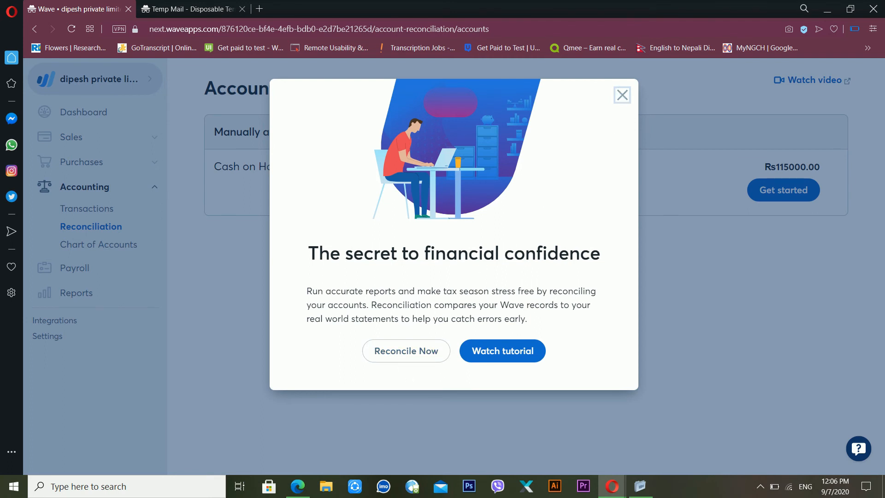
# Step: Close the reconciliation intro and view the Chart of Accounts with Cash on Hand and Accounts Receivable
pyautogui.click(622, 95)
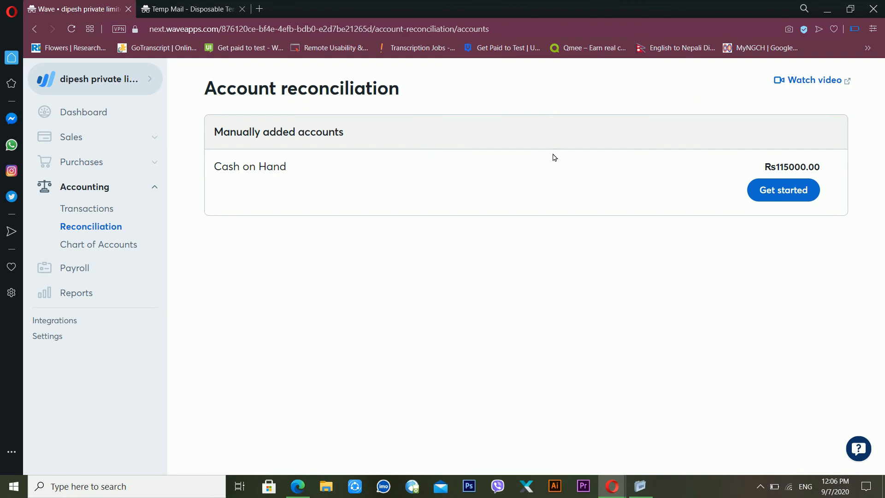
pyautogui.click(100, 248)
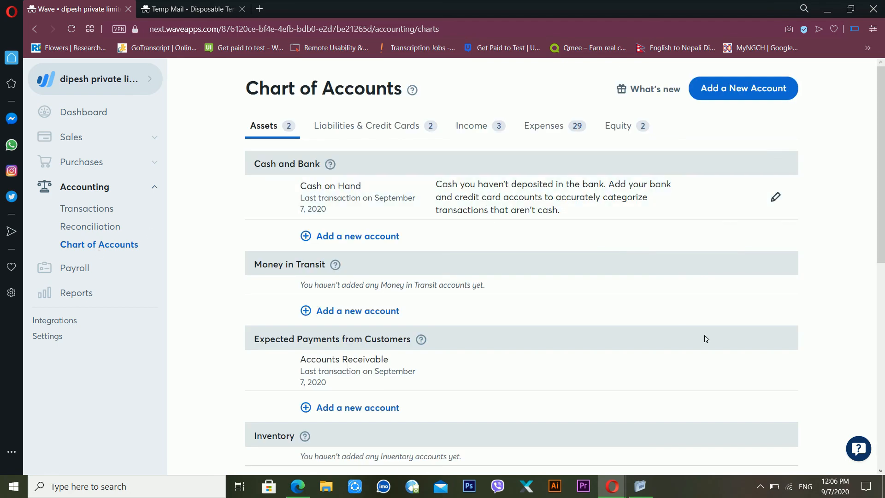
pyautogui.moveTo(873, 138)
pyautogui.mouseDown()
pyautogui.moveTo(880, 135)
pyautogui.moveTo(882, 173)
pyautogui.moveTo(884, 134)
pyautogui.mouseUp()
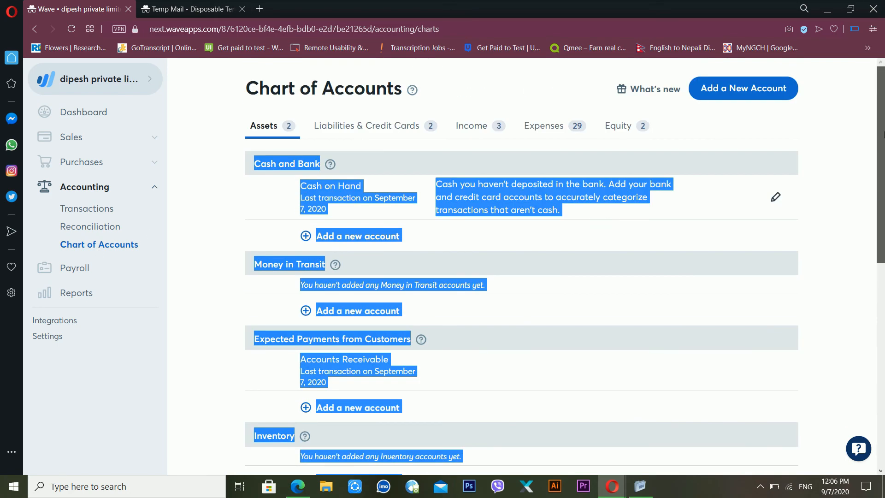
pyautogui.click(831, 110)
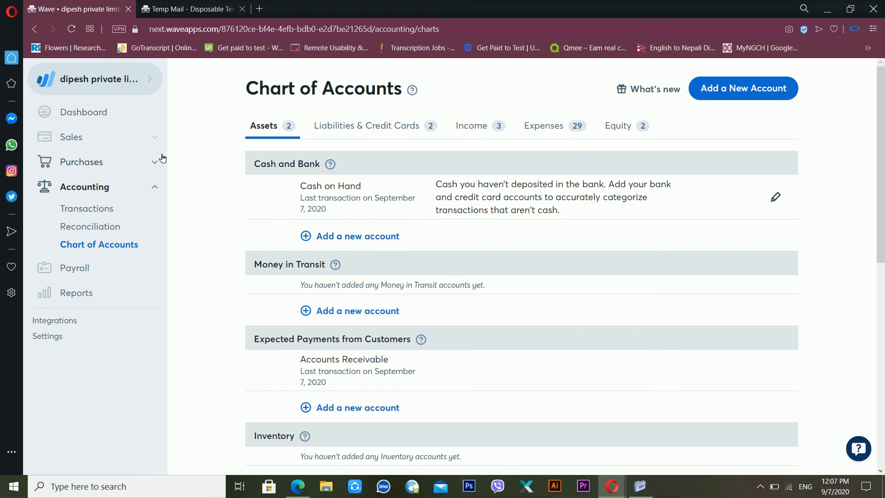
# Step: Check the Payroll page's US-and-Canada-only notice, then go to Reports
pyautogui.click(90, 269)
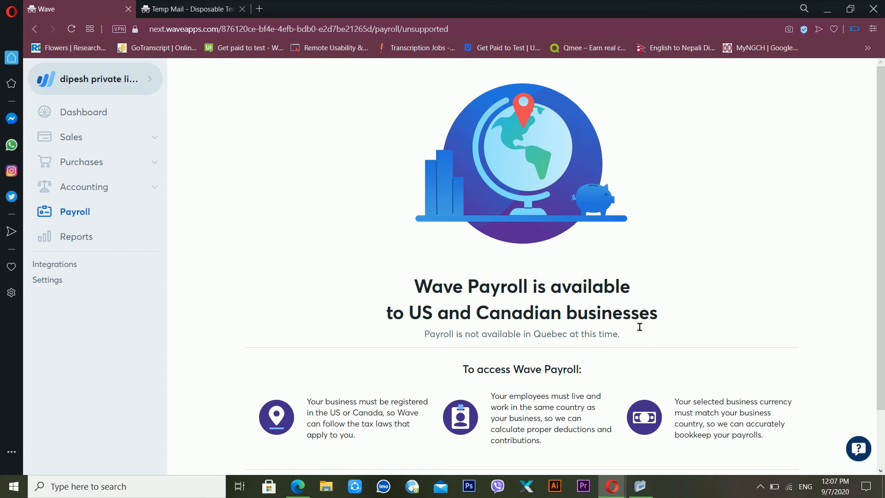
pyautogui.moveTo(872, 258); pyautogui.dragTo(883, 276)
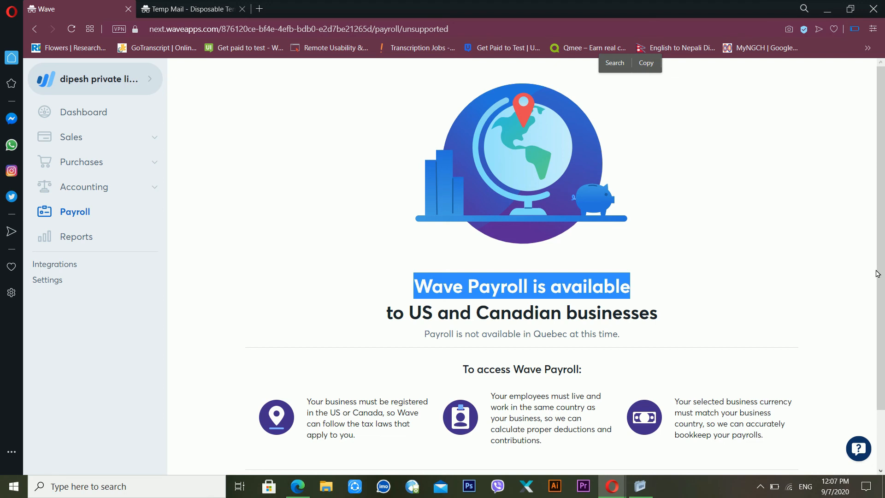
pyautogui.click(430, 288)
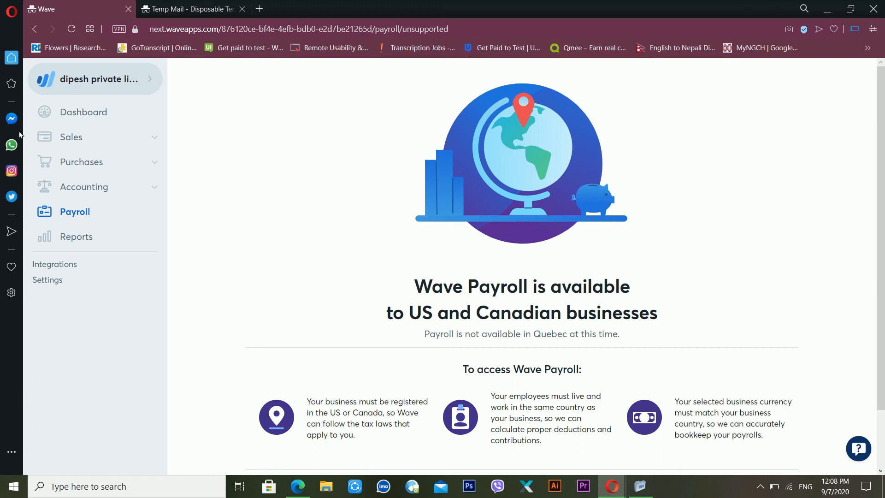
pyautogui.click(77, 243)
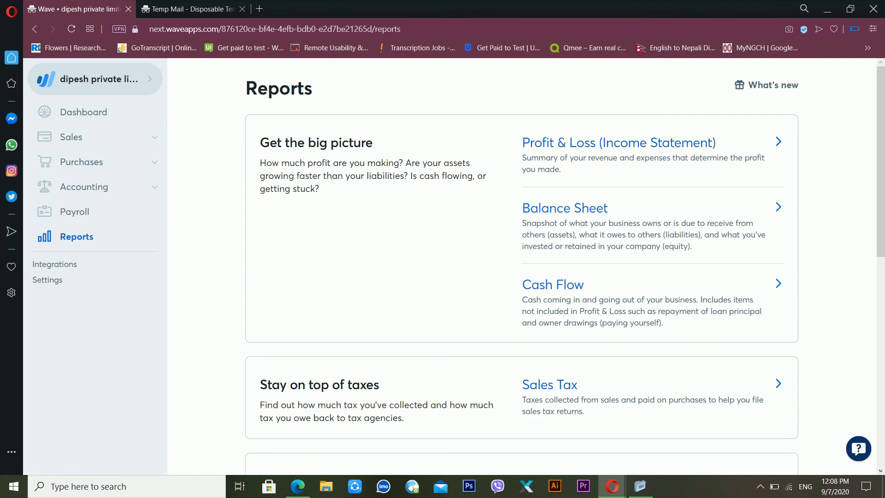
# Step: Scroll through the reports list, then open the Dates & Currency settings (December 31, NPR)
pyautogui.moveTo(880, 232); pyautogui.dragTo(863, 358)
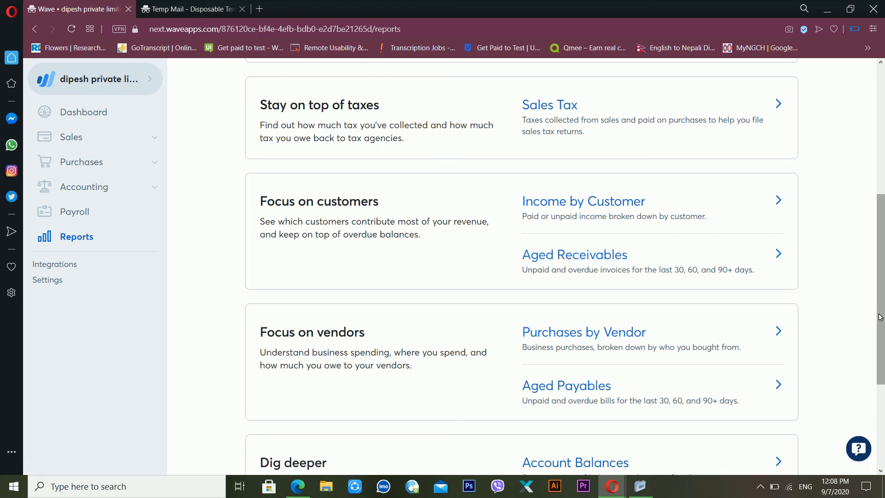
pyautogui.moveTo(879, 344); pyautogui.dragTo(881, 440)
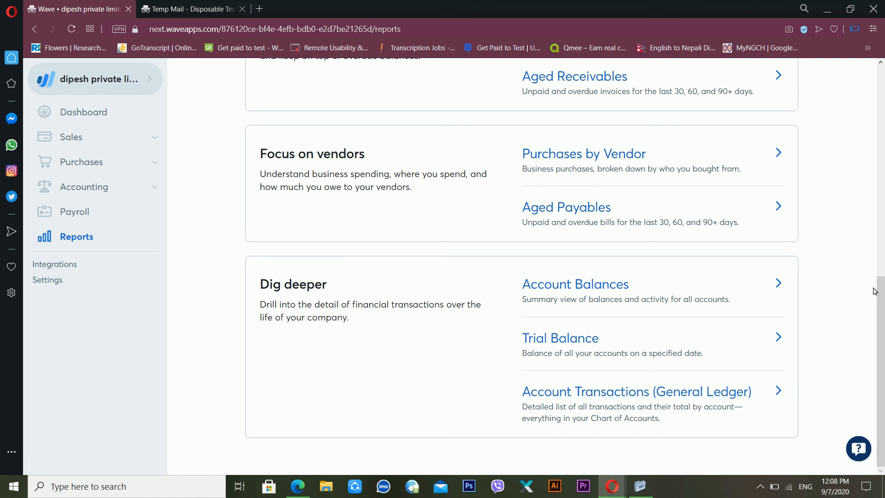
pyautogui.moveTo(882, 303); pyautogui.dragTo(849, 269)
pyautogui.click(51, 285)
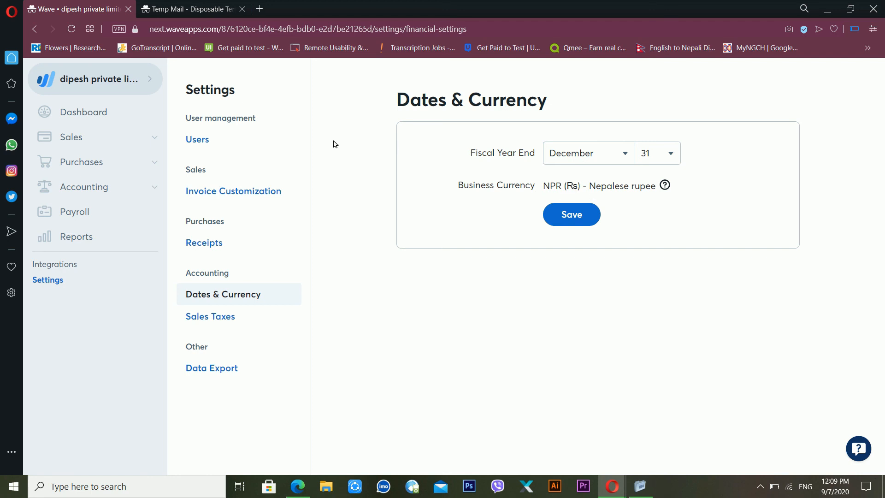
# Step: View the Users settings with Admin, Editor, Payroll Manager and Viewer roles, then Receipts settings
pyautogui.click(208, 144)
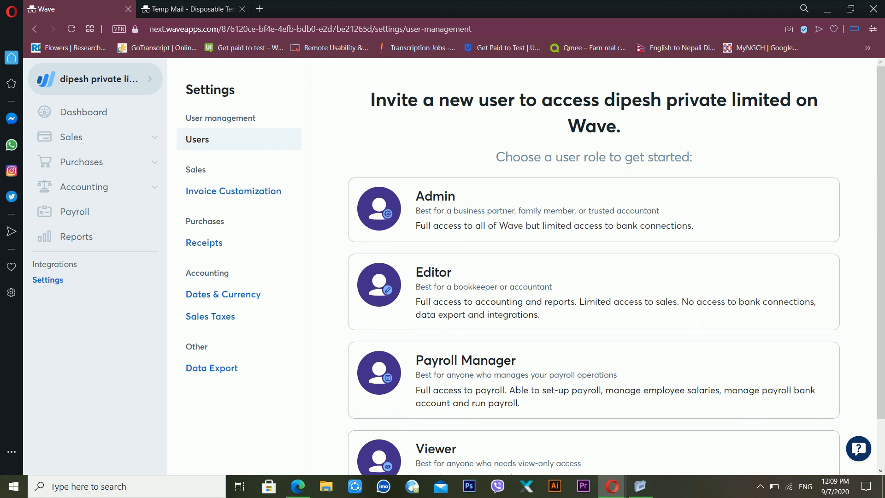
pyautogui.click(217, 191)
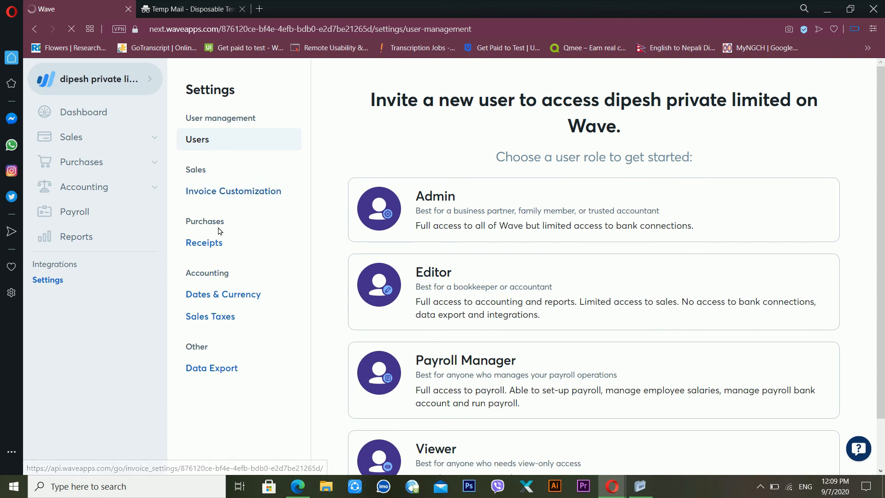